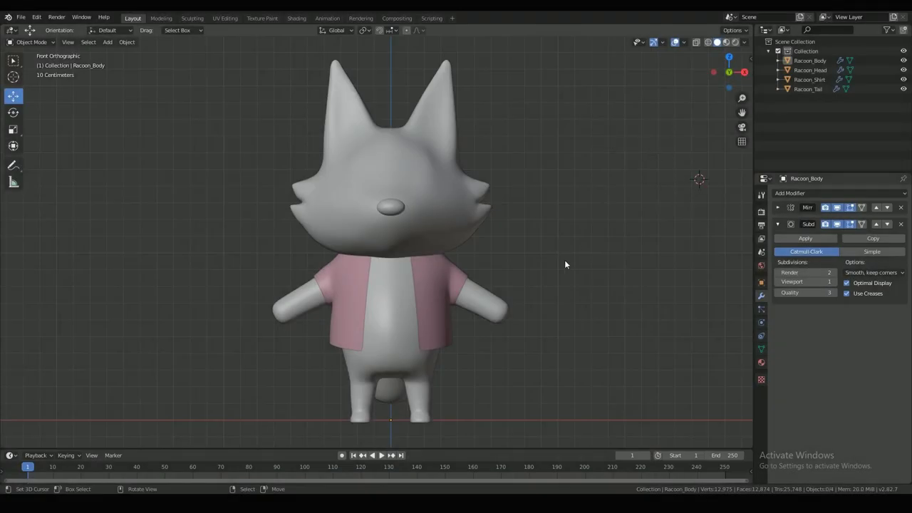
Split the 3D viewport into two areas side by side and switch the new one to the Image Editor.
mouse_move(555, 261)
middle_down()
mouse_move(481, 273)
mouse_move(550, 283)
mouse_move(673, 265)
mouse_move(578, 271)
mouse_move(548, 261)
middle_up()
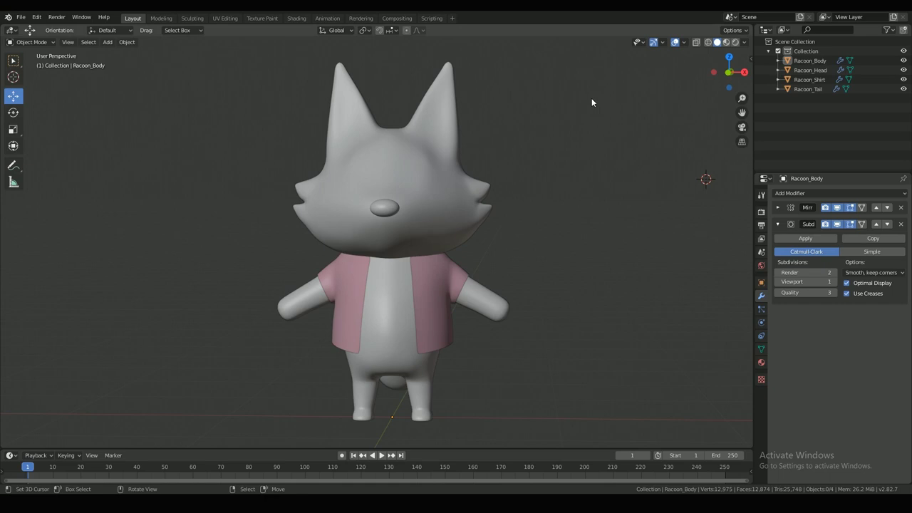
drag(751, 26, 442, 28)
click(452, 31)
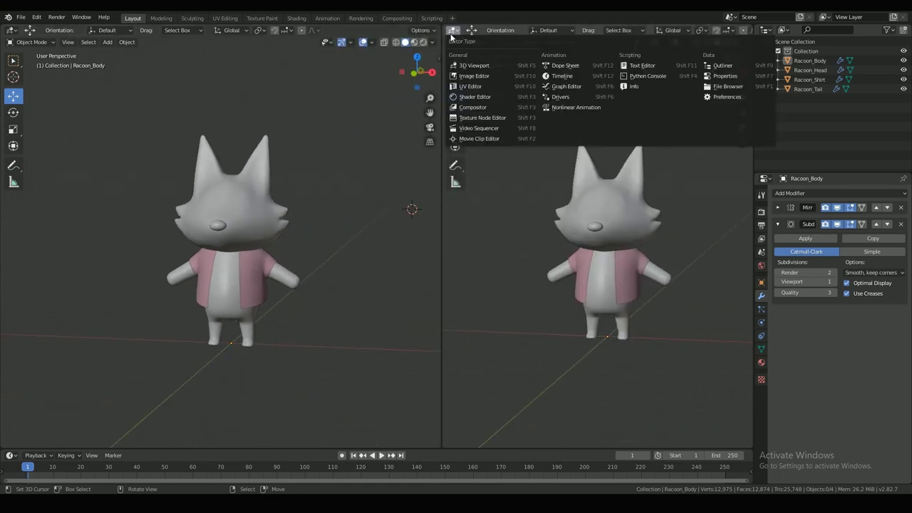
click(507, 76)
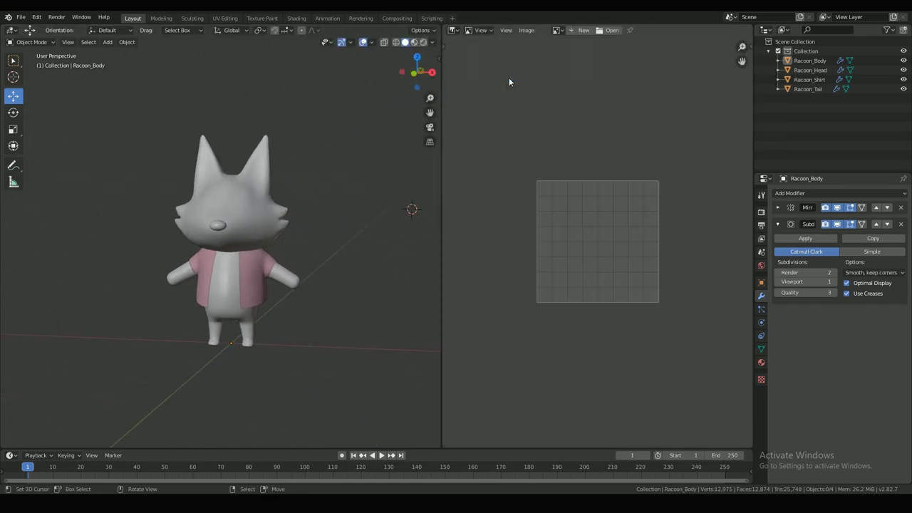
Create a new 1024 x 1024 px image with UV Grid as its generated type.
click(582, 31)
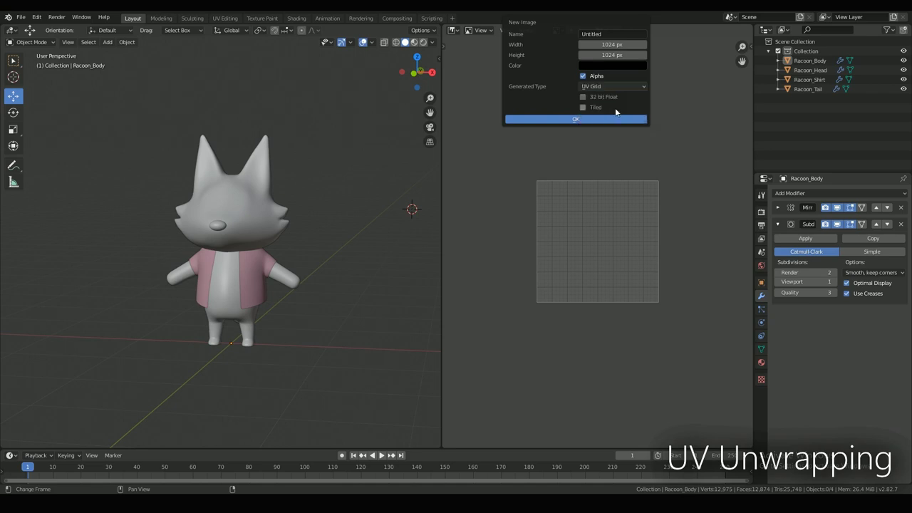
click(599, 118)
scroll(639, 188, down, 3)
scroll(632, 157, up, 2)
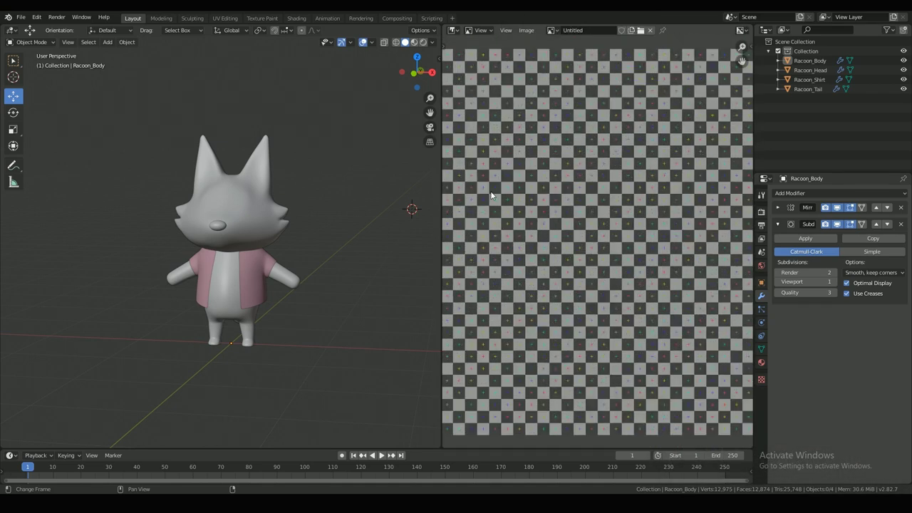
scroll(648, 236, down, 2)
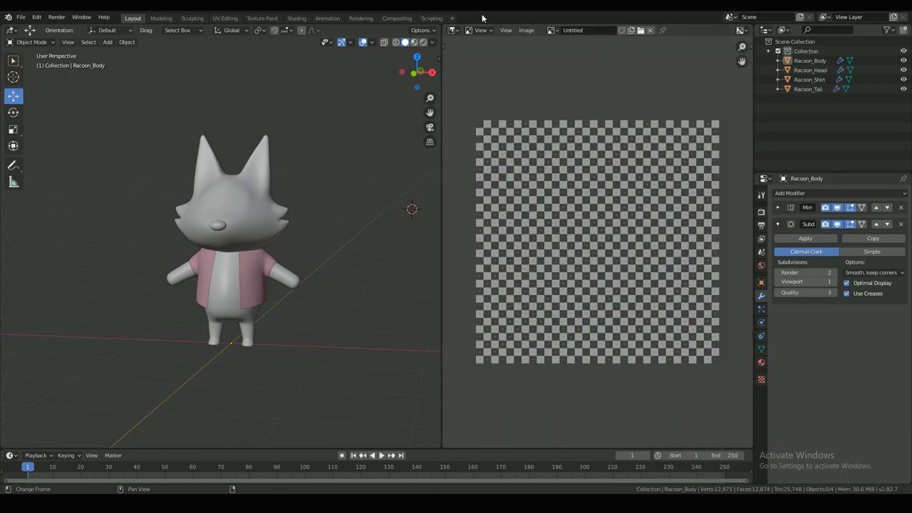
Save the generated grid image as UV_grid.png in the Textures folder.
click(541, 119)
double_click(368, 338)
click(417, 204)
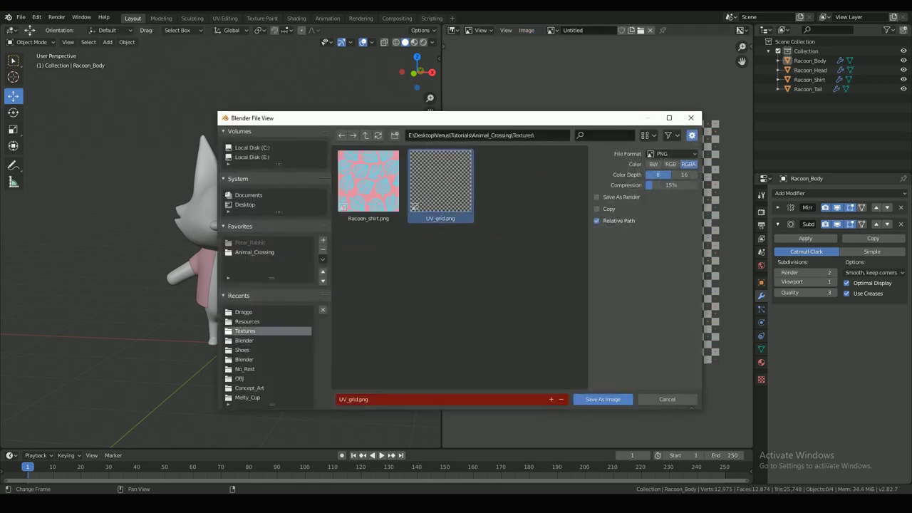
click(603, 397)
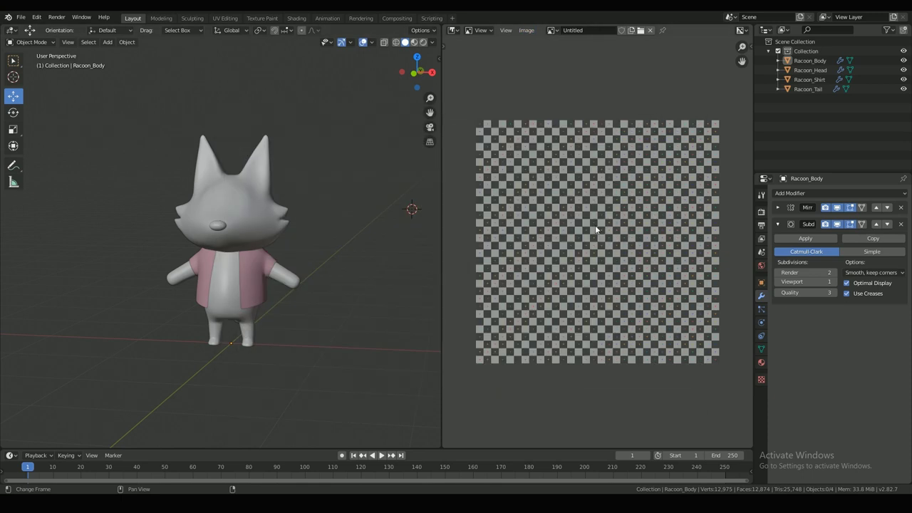
Merge the image area back into the 3D viewport and show the model in Material Preview shading.
right_click(441, 256)
click(440, 255)
click(492, 285)
mouse_move(641, 235)
middle_down()
mouse_move(620, 234)
mouse_move(636, 229)
middle_up()
click(727, 44)
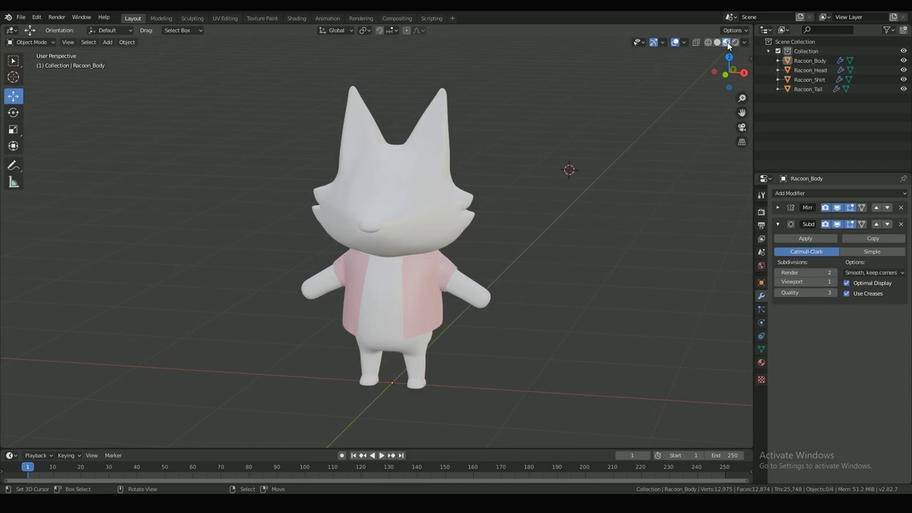
scroll(602, 165, up, 1)
middle_drag(597, 170, 584, 149)
Rename the head's material as Racoon_Skin and give the shirt's pink material a name starting with Racoon.
click(455, 207)
click(761, 363)
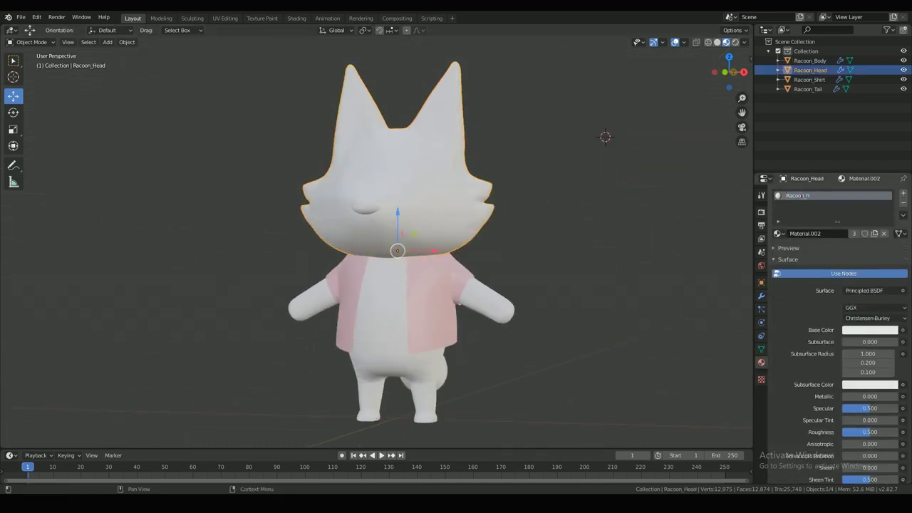
click(458, 302)
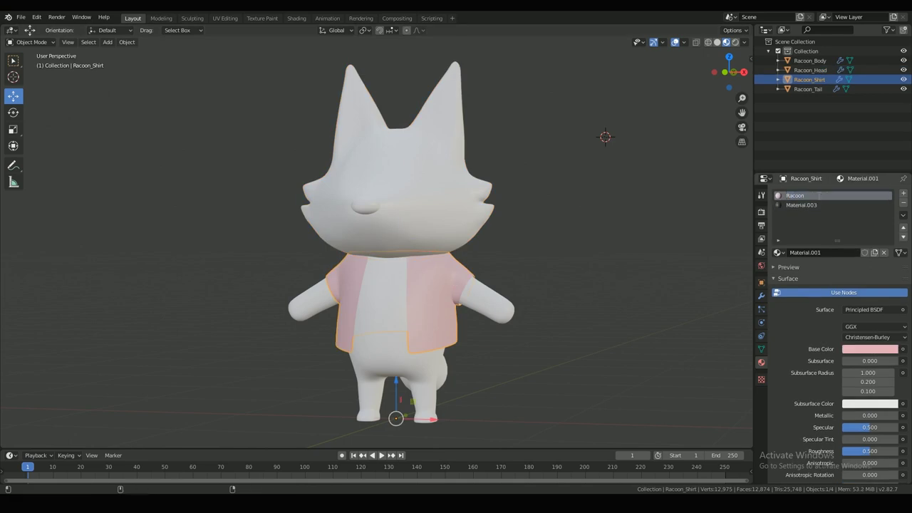
Remove the surplus material slot, reselect the raccoon's head and save the file.
middle_drag(476, 339, 436, 338)
click(468, 372)
click(903, 203)
middle_drag(451, 299, 462, 285)
scroll(451, 285, down, 1)
click(428, 192)
key(ctrl+s)
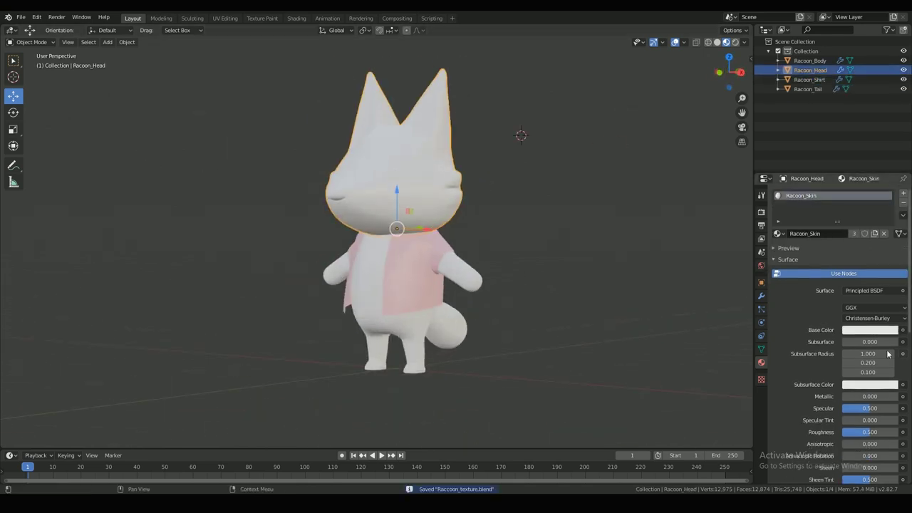
Assign an image texture using UV_grid.png to the Base Color of Racoon_Skin and save the file.
click(904, 331)
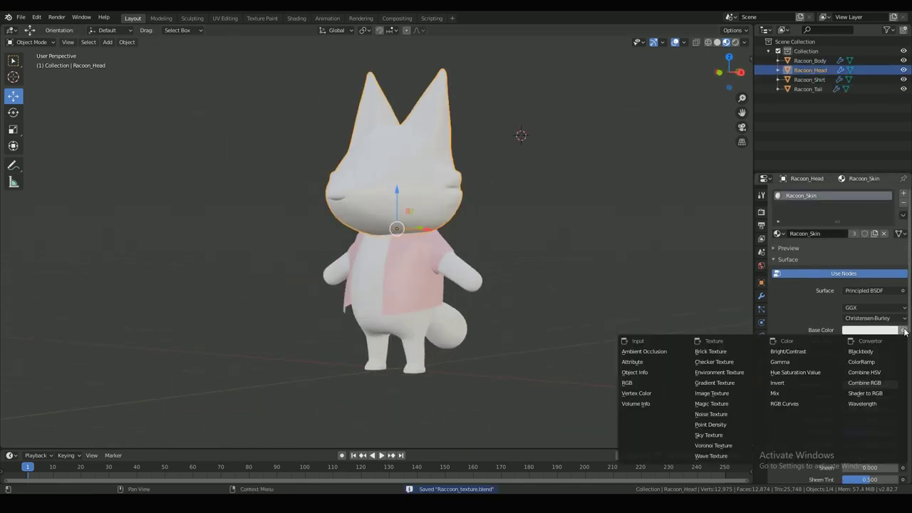
click(714, 394)
click(896, 342)
double_click(453, 193)
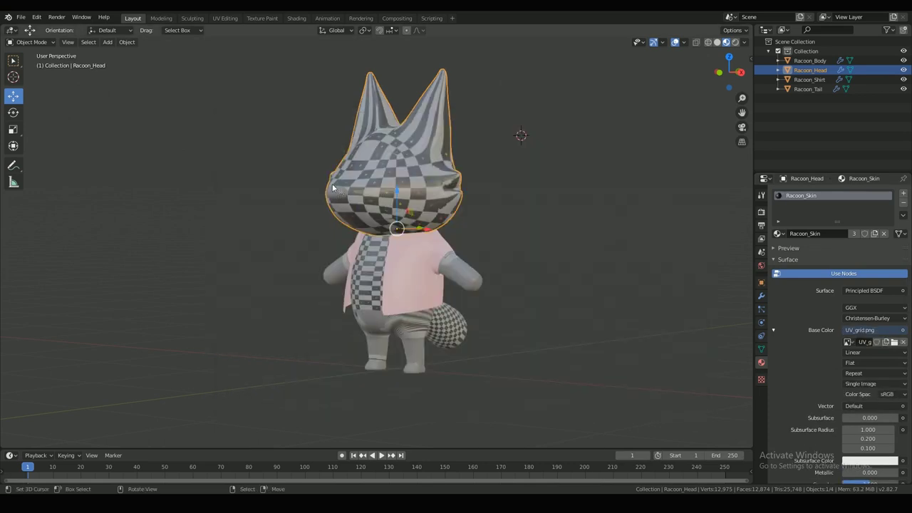
middle_drag(453, 193, 107, 195)
scroll(325, 188, up, 3)
shift+middle_drag(463, 170, 456, 200)
key(ctrl+s)
Split the 3D viewport side by side, switch the new area to the UV Editor and save the file.
drag(751, 26, 412, 40)
click(423, 31)
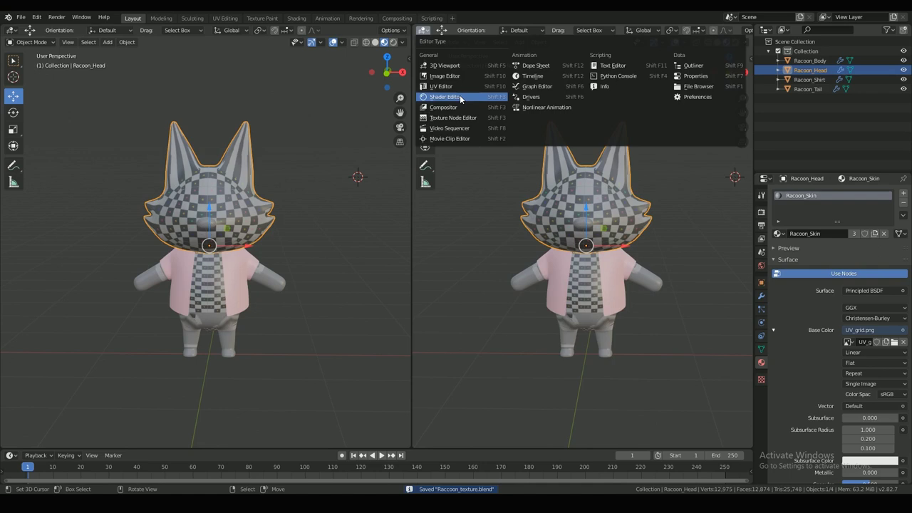
click(456, 95)
scroll(613, 199, up, 3)
middle_drag(250, 187, 291, 188)
scroll(314, 164, up, 2)
key(ctrl+s)
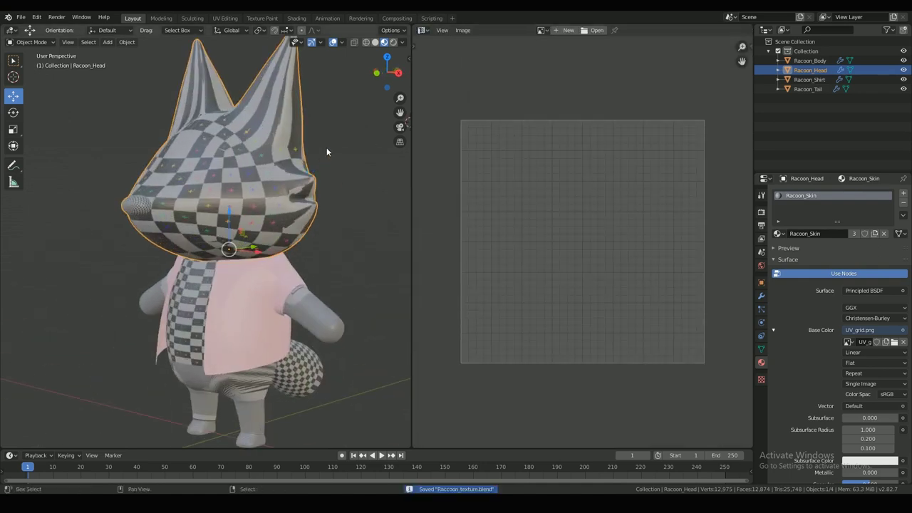
Display UV_grid.png in the UV Editor.
middle_drag(327, 149, 206, 193)
click(543, 31)
click(566, 51)
Mark a seam along an edge loop of the head, unwrap the whole head with the Angle Based method and save.
key(Tab)
alt+click(267, 191)
key(u)
click(289, 223)
key(a)
click(251, 55)
scroll(242, 178, down, 4)
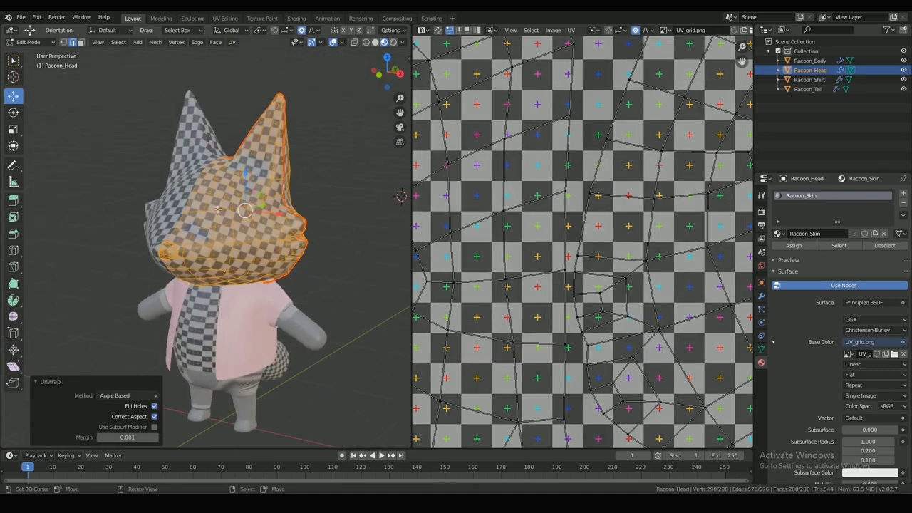
key(ctrl+s)
Leave edit mode on the head, hide the Racoon_Shirt object and save the file.
key(Tab)
scroll(199, 154, up, 4)
middle_drag(193, 149, 249, 285)
scroll(195, 320, down, 4)
scroll(249, 285, up, 3)
click(903, 80)
scroll(256, 316, down, 4)
key(ctrl+s)
mouse_move(256, 316)
middle_down()
mouse_move(220, 302)
mouse_move(247, 312)
middle_up()
Select the edge loop around the base of the nose using X-ray and unwrap the whole head again.
key(Tab)
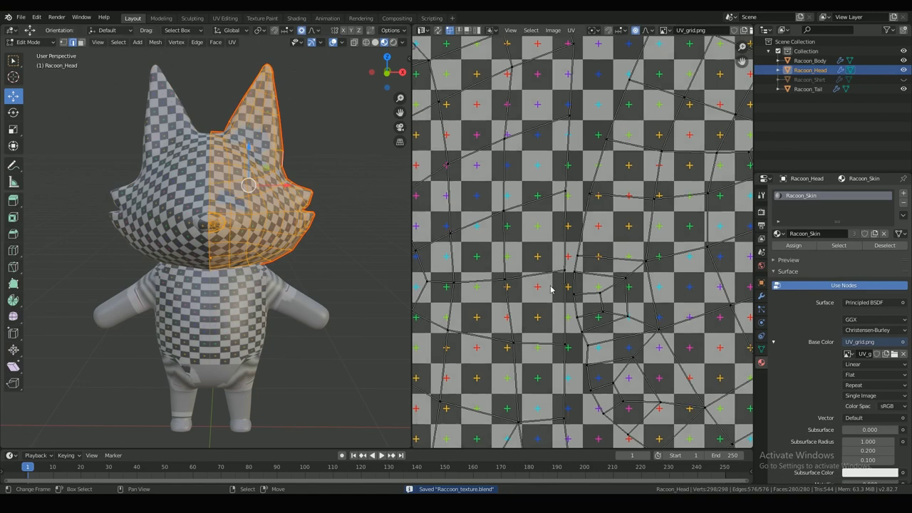
key(Home)
scroll(235, 228, up, 6)
middle_drag(235, 235, 289, 221)
scroll(289, 228, up, 2)
right_click(293, 243)
middle_drag(348, 246, 241, 294)
scroll(242, 294, up, 2)
alt+right_click(248, 306)
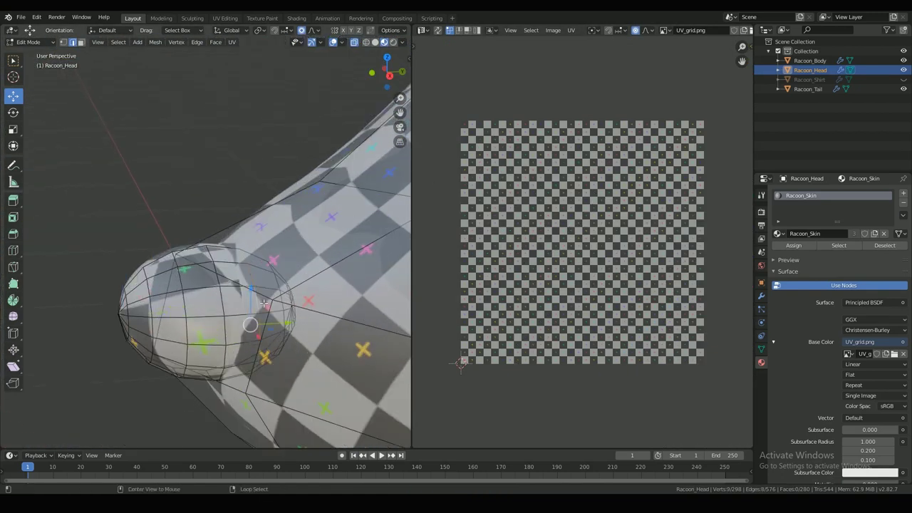
scroll(246, 303, down, 2)
key(KP_Decimal)
key(alt+z)
middle_drag(273, 240, 299, 234)
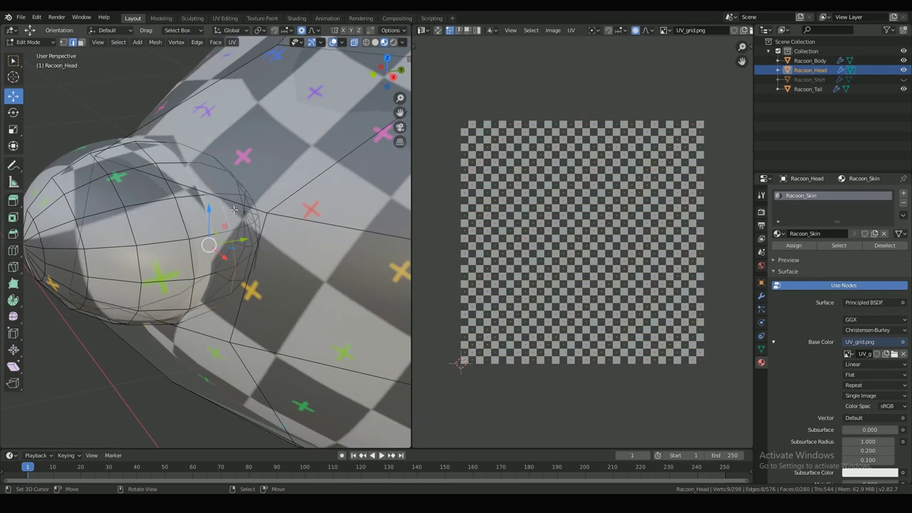
key(a)
key(u)
click(225, 110)
Add a loop cut around the rear of the nose, close to where it meets the head.
scroll(219, 227, down, 3)
mouse_move(219, 230)
middle_down()
mouse_move(292, 227)
mouse_move(208, 241)
middle_up()
scroll(208, 240, up, 2)
alt+right_click(203, 185)
key(u)
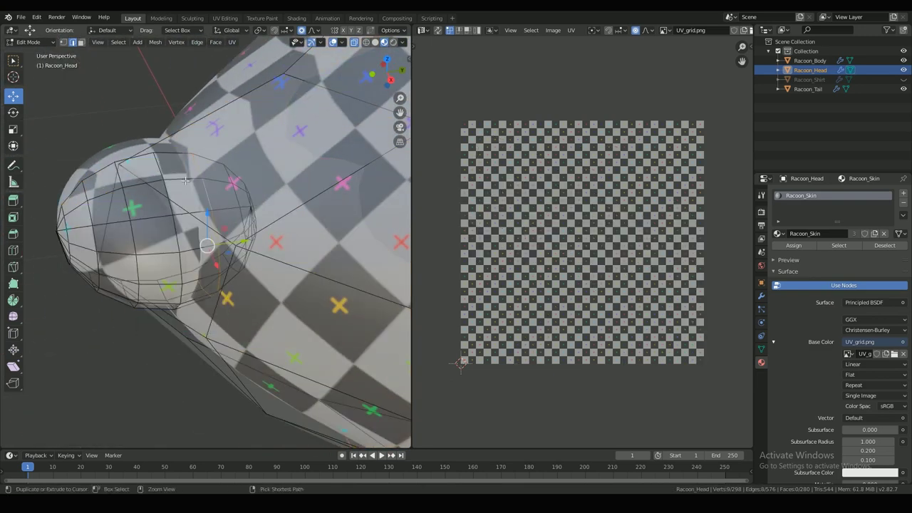
key(ctrl+r)
click(185, 181)
right_click(185, 181)
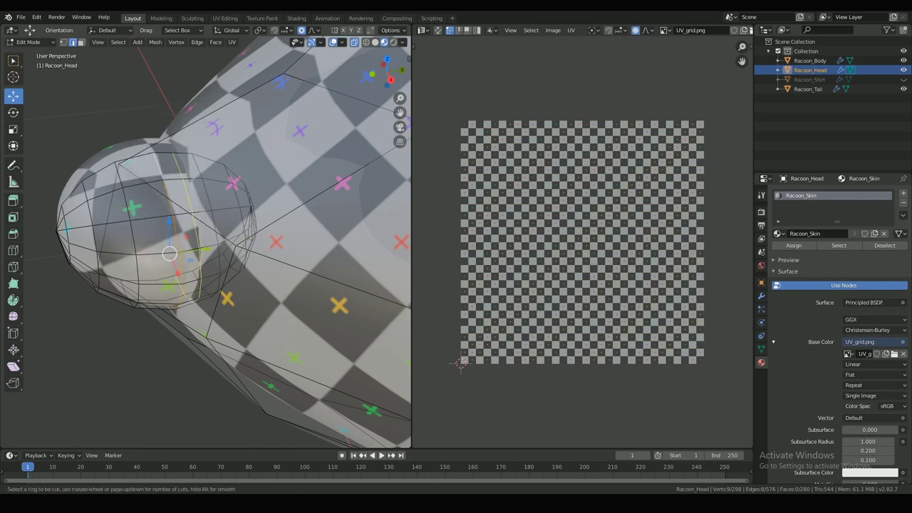
Unwrap the whole head with the nose separated by its seam and return to object mode.
key(u)
key(Escape)
key(a)
key(u)
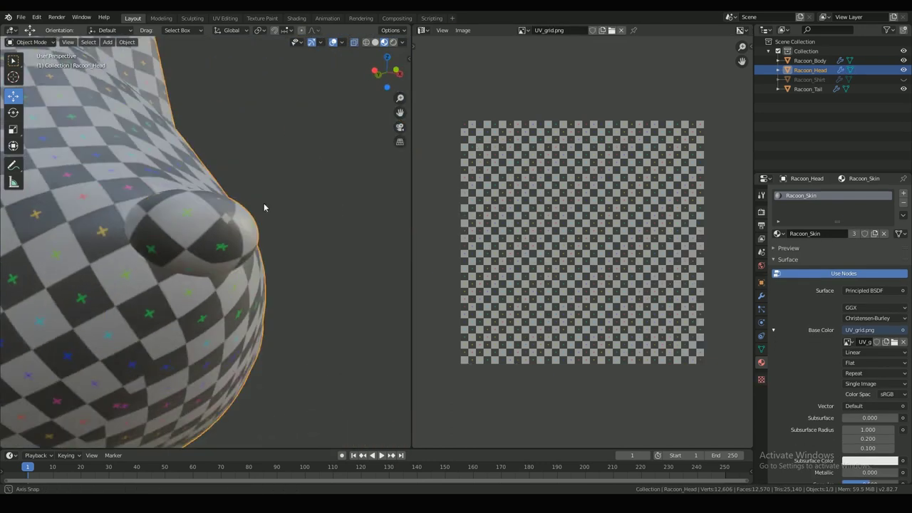
middle_drag(264, 203, 227, 284)
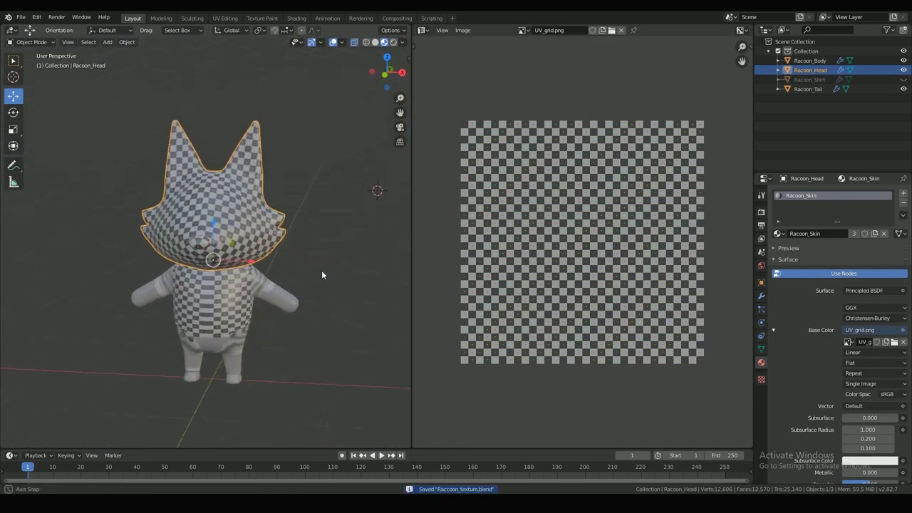
Edit the raccoon's body with X-ray off and mark a seam around the shoulder where the arm meets the torso.
key(Tab)
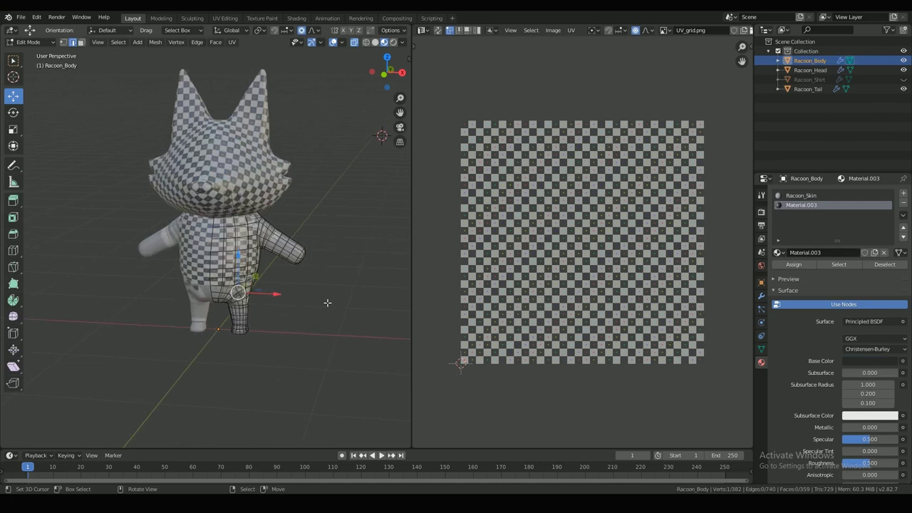
key(alt+z)
middle_drag(327, 303, 239, 226)
key(ctrl+s)
middle_drag(294, 200, 122, 213)
scroll(285, 225, up, 2)
alt+right_click(285, 225)
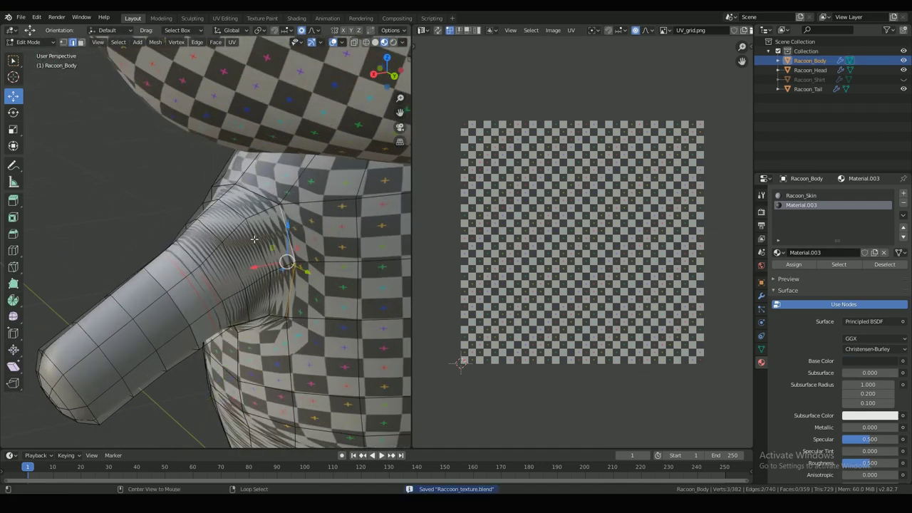
middle_drag(254, 239, 292, 230)
click(280, 333)
Mark seams along the length of the arm and around the tip of the hand, and unwrap the whole body.
middle_drag(280, 333, 277, 302)
click(347, 253)
middle_drag(327, 257, 242, 265)
scroll(242, 265, down, 3)
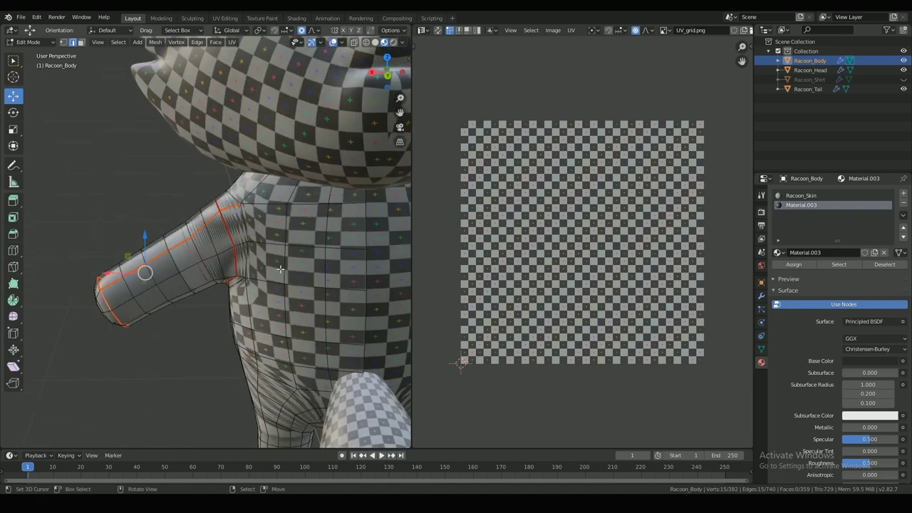
key(a)
key(u)
click(229, 160)
middle_drag(229, 160, 192, 228)
scroll(670, 283, up, 2)
Select a UV island of the body and move it in the UV Editor.
middle_drag(670, 283, 561, 241)
click(561, 240)
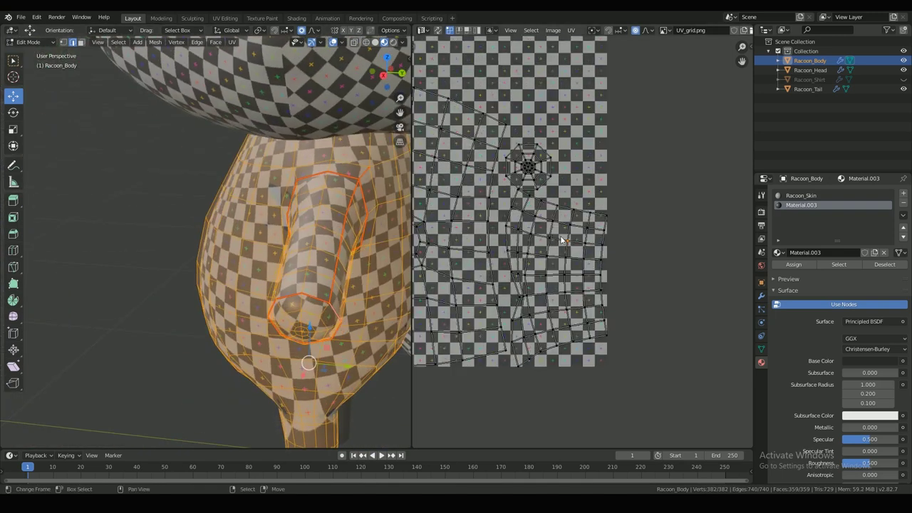
key(g)
click(549, 230)
middle_drag(629, 29, 535, 28)
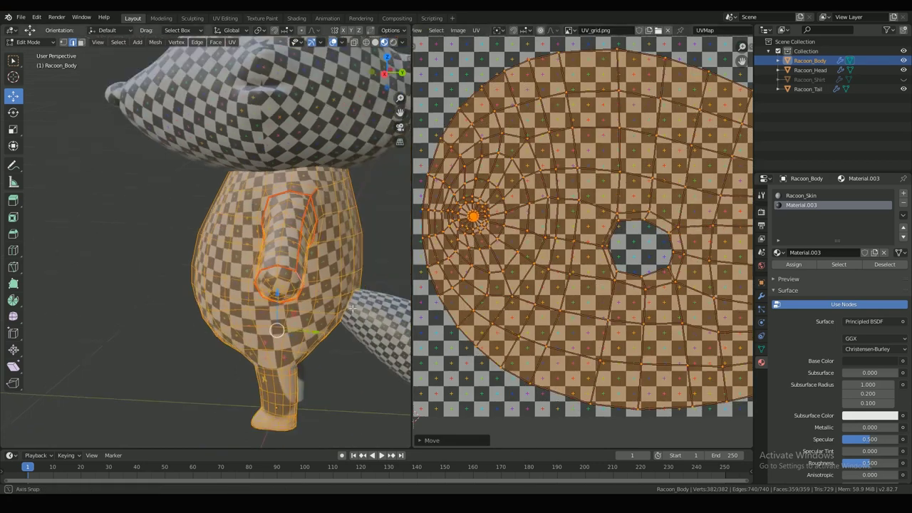
Save the file, mark a seam around the top of the leg and unwrap the body again.
key(ctrl+s)
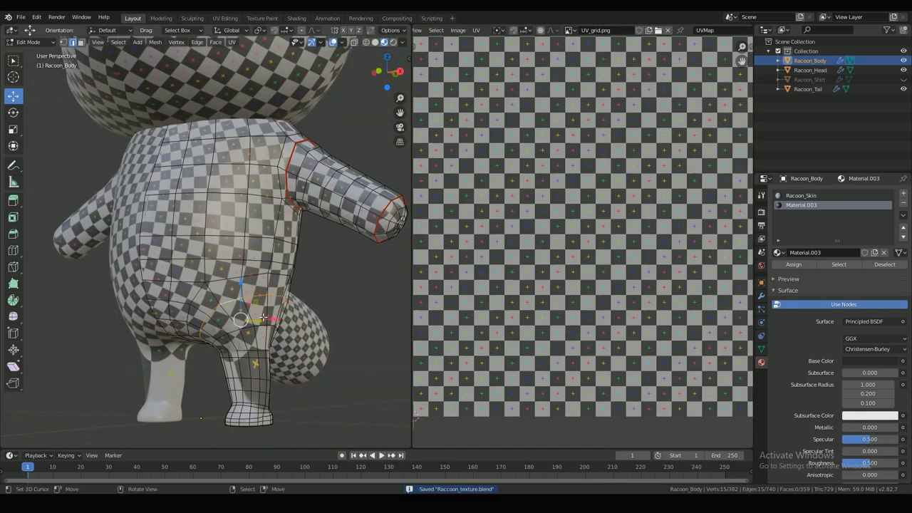
click(244, 407)
middle_drag(260, 414, 246, 300)
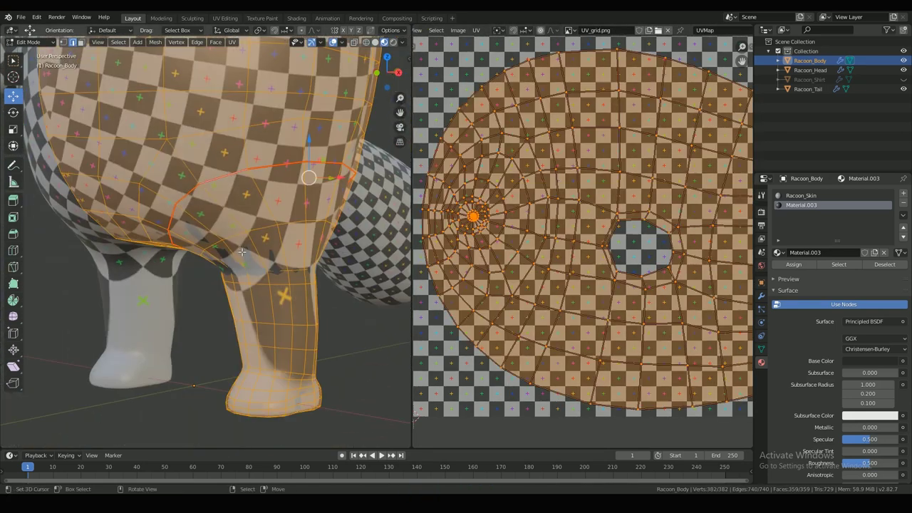
click(214, 140)
Mark seams down the inner side of the leg and around the sole of the foot, and unwrap the whole body.
scroll(583, 235, down, 3)
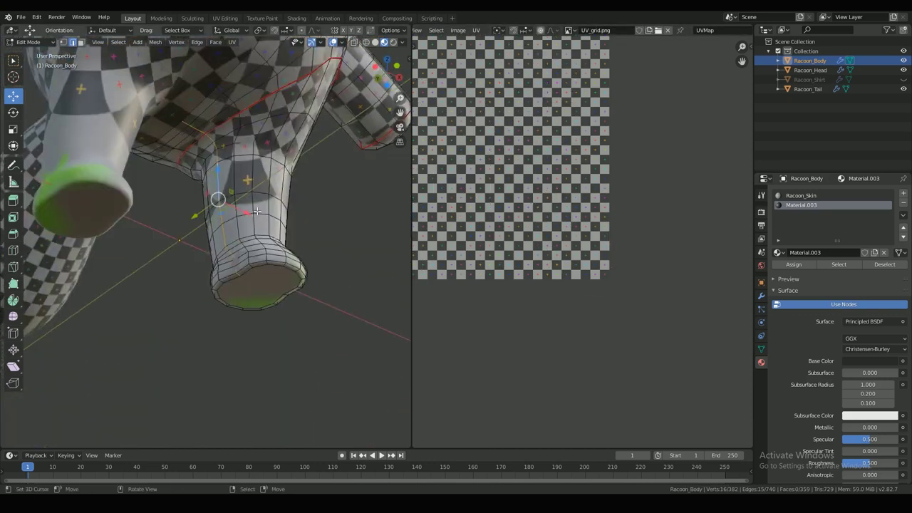
scroll(260, 242, up, 3)
key(u)
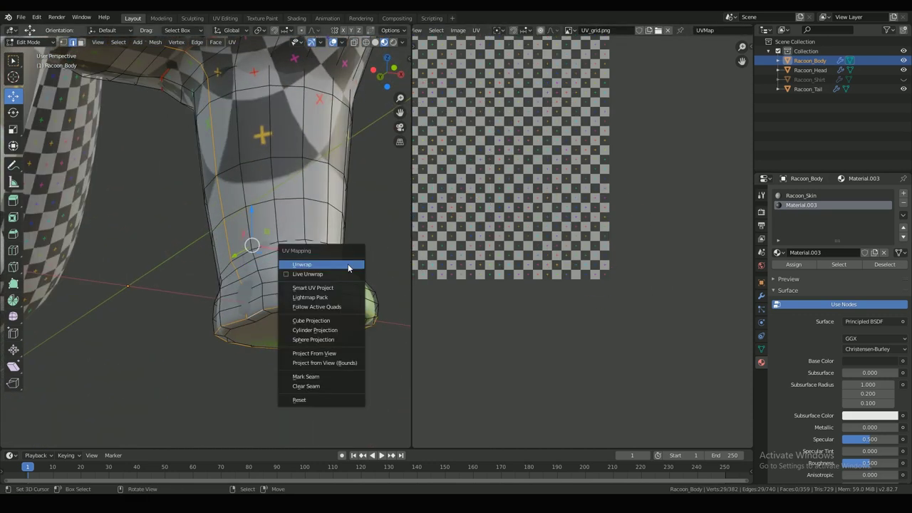
click(347, 262)
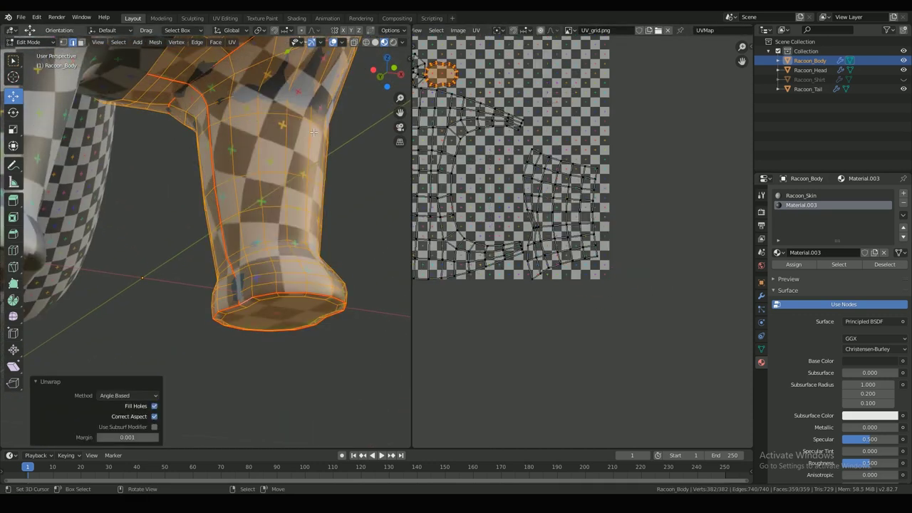
middle_drag(214, 214, 256, 186)
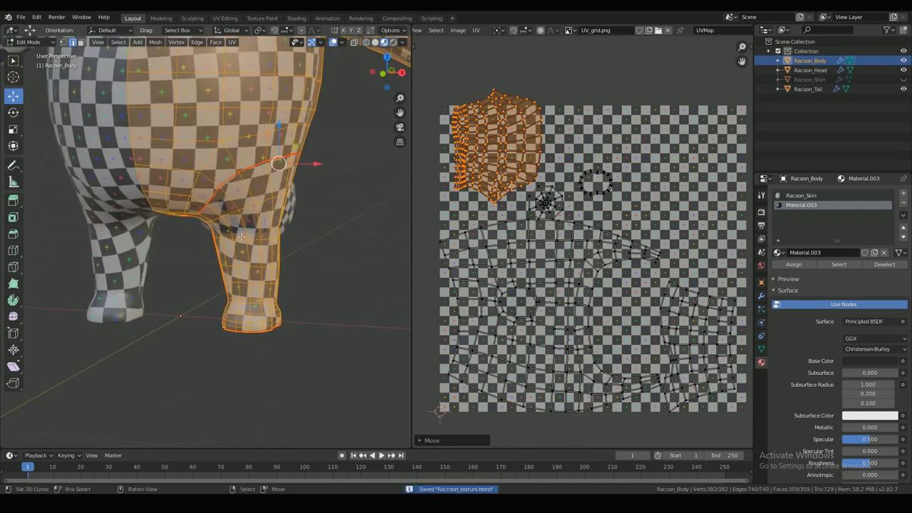
Save the file, hide the head, mark a seam at the shoulder edge and unwrap the whole body.
middle_drag(214, 213, 244, 261)
key(ctrl+s)
scroll(266, 284, up, 1)
click(903, 69)
right_click(211, 295)
key(u)
click(239, 394)
key(a)
key(u)
click(313, 130)
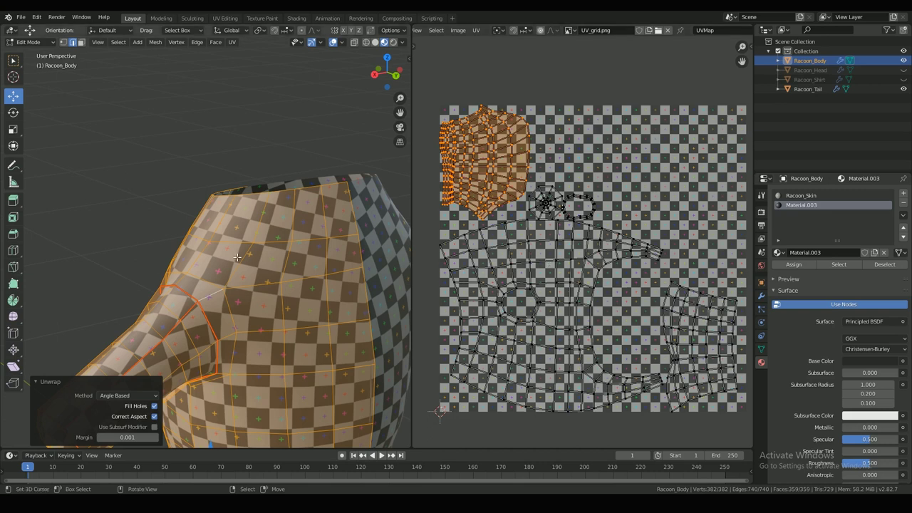
Mark a seam from the top of the shoulder to the neck opening and unwrap the whole body again.
mouse_move(238, 257)
middle_down()
mouse_move(306, 277)
mouse_move(234, 258)
middle_up()
right_click(201, 294)
ctrl+right_click(254, 217)
key(u)
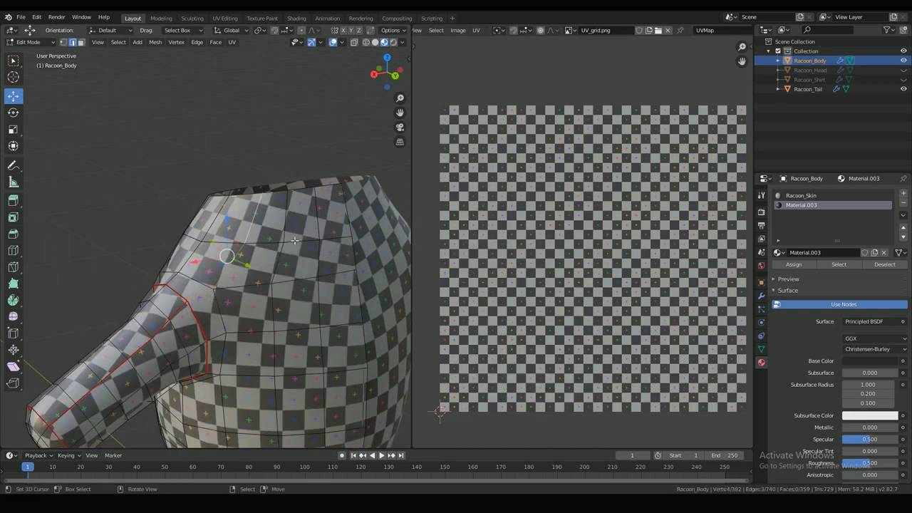
key(a)
key(u)
click(353, 220)
scroll(164, 264, down, 3)
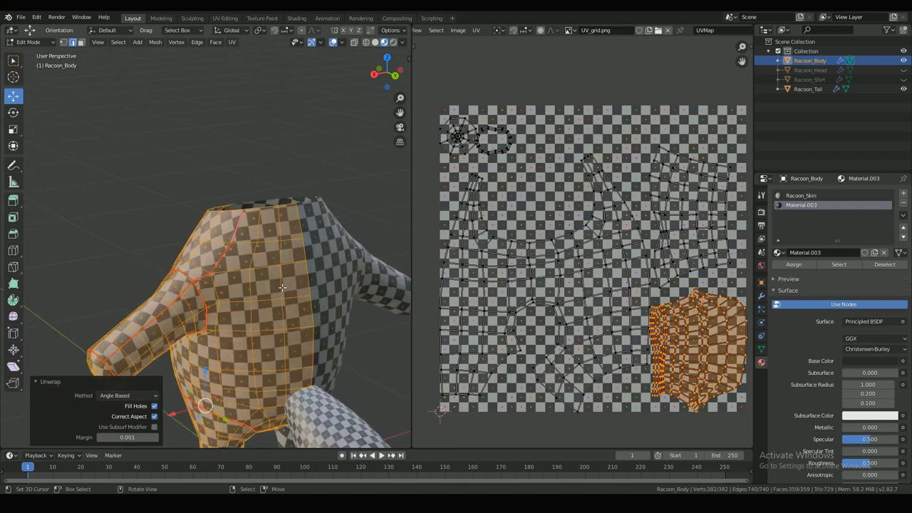
middle_drag(136, 270, 84, 307)
scroll(171, 242, up, 3)
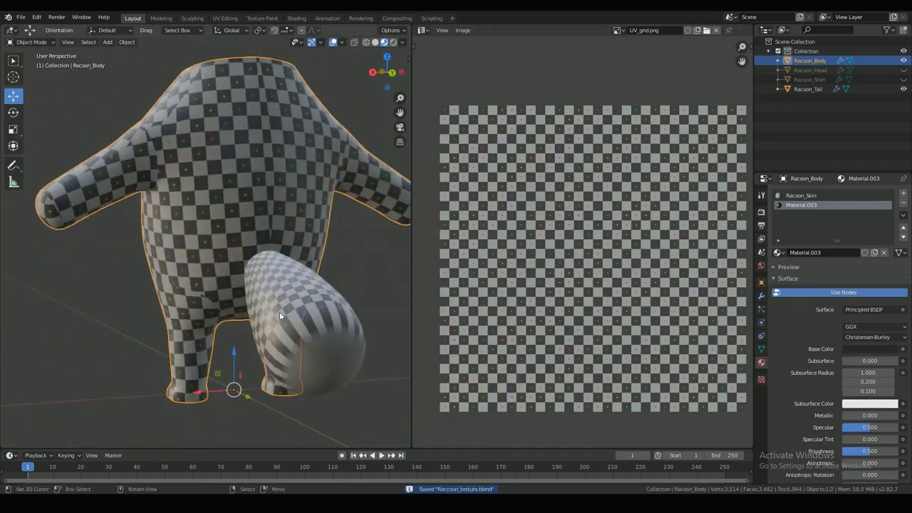
Mark a seam around the tail near its tip and unwrap the whole tail.
middle_drag(280, 311, 118, 217)
shift+middle_drag(118, 217, 235, 249)
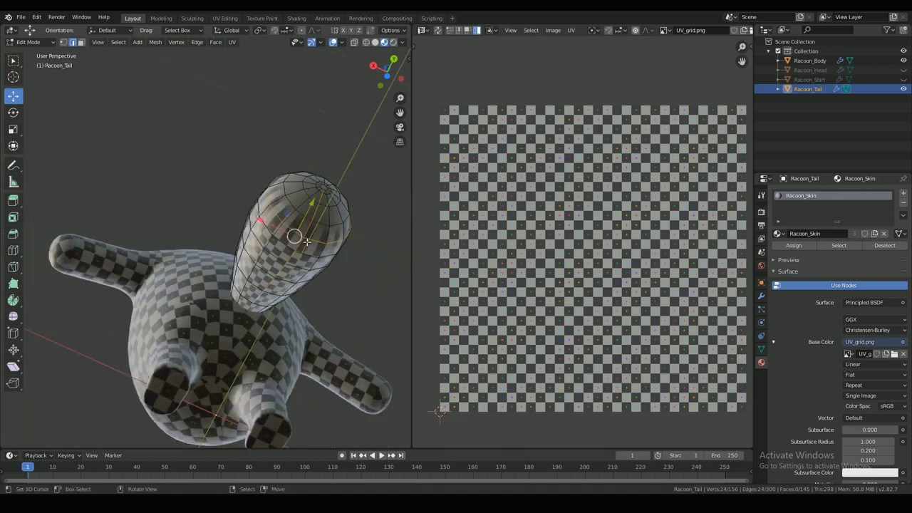
scroll(342, 251, up, 3)
shift+right_click(348, 253)
key(a)
key(u)
middle_drag(358, 207, 285, 299)
click(335, 205)
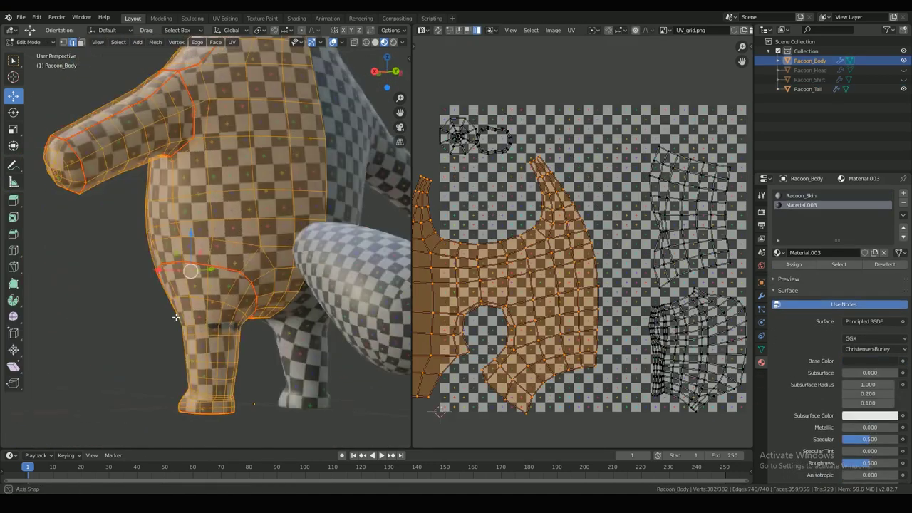
Deselect the body mesh and briefly show the shirt to examine where it covers the body.
middle_drag(214, 285, 245, 285)
key(alt+a)
scroll(264, 250, down, 5)
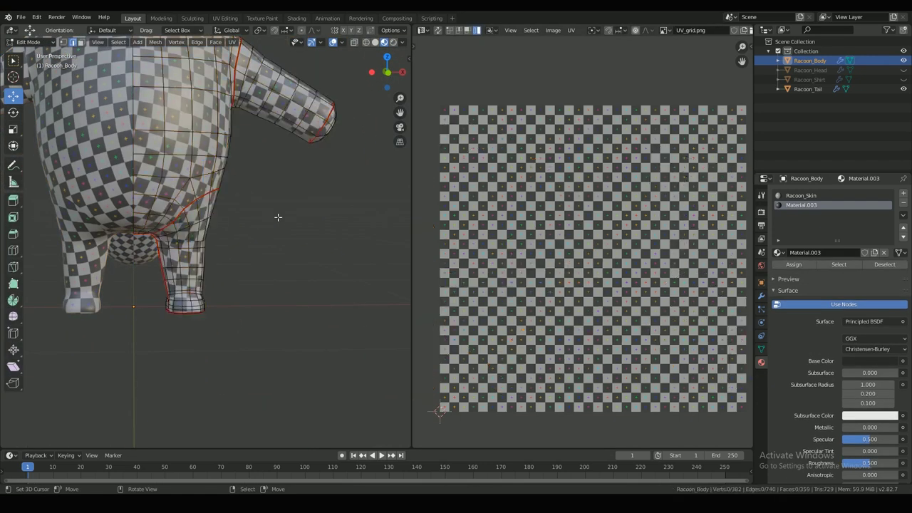
middle_drag(279, 218, 242, 217)
shift+middle_drag(156, 214, 131, 338)
click(905, 81)
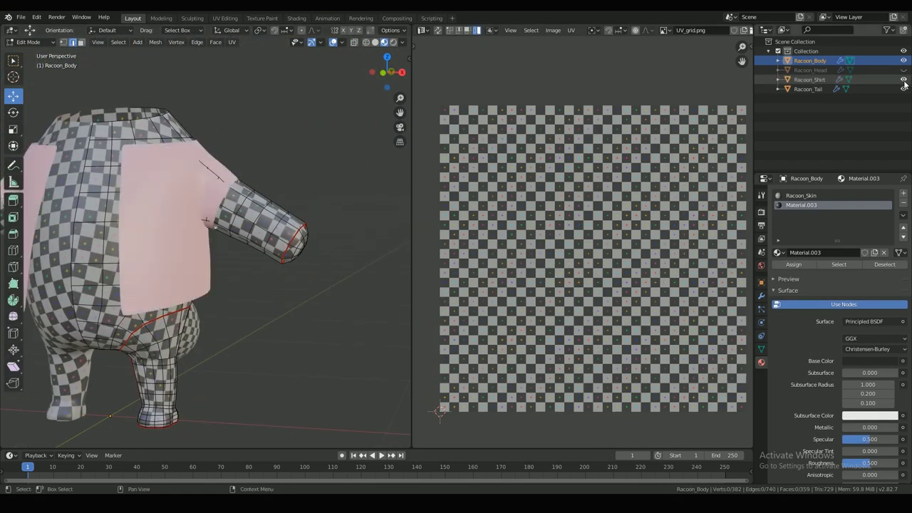
click(905, 80)
middle_drag(392, 102, 304, 121)
Unhide Racoon_Head, return the body to Object Mode and save the file.
click(904, 70)
scroll(223, 178, down, 4)
key(Tab)
key(alt+a)
key(ctrl+s)
Select the body together with the head and join them into Racoon_Head.
middle_drag(198, 264, 251, 285)
click(251, 282)
shift+click(271, 227)
middle_drag(278, 230, 311, 268)
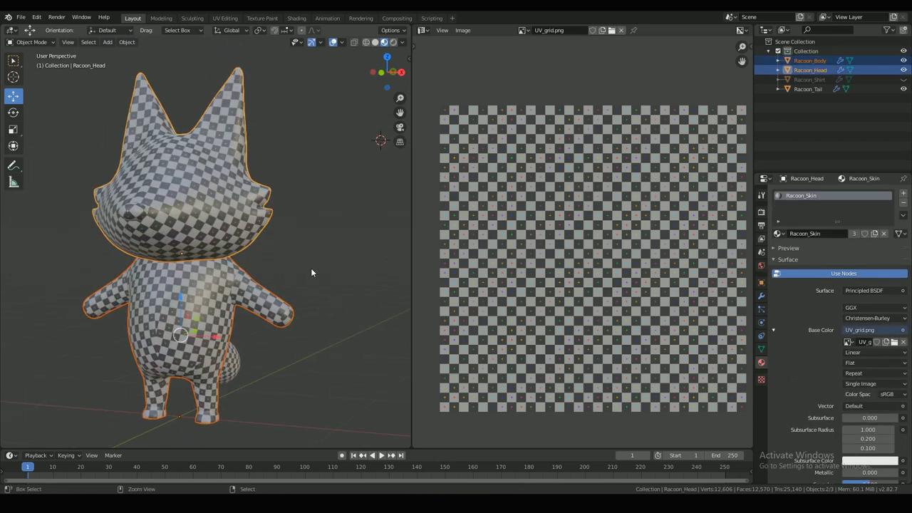
click(127, 42)
click(155, 135)
middle_drag(211, 168, 150, 176)
shift+middle_drag(163, 222, 161, 160)
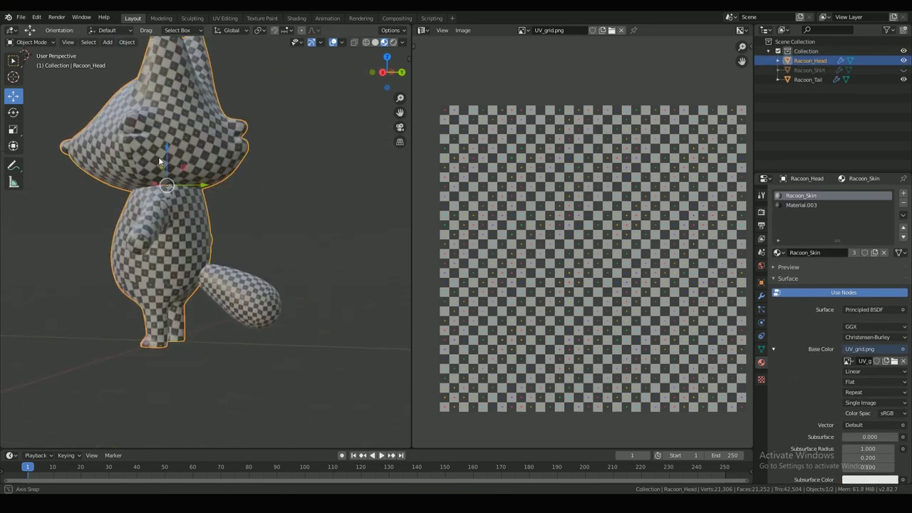
Delete the vertices of one half of the tail mesh, keeping its centre loop, and reveal the hidden geometry.
middle_drag(285, 242, 218, 261)
click(222, 299)
key(Tab)
middle_drag(223, 292, 236, 271)
click(63, 42)
scroll(218, 271, up, 2)
alt+click(227, 321)
middle_drag(229, 328, 231, 250)
scroll(227, 320, up, 4)
alt+shift+click(239, 308)
key(ctrl+l)
key(x)
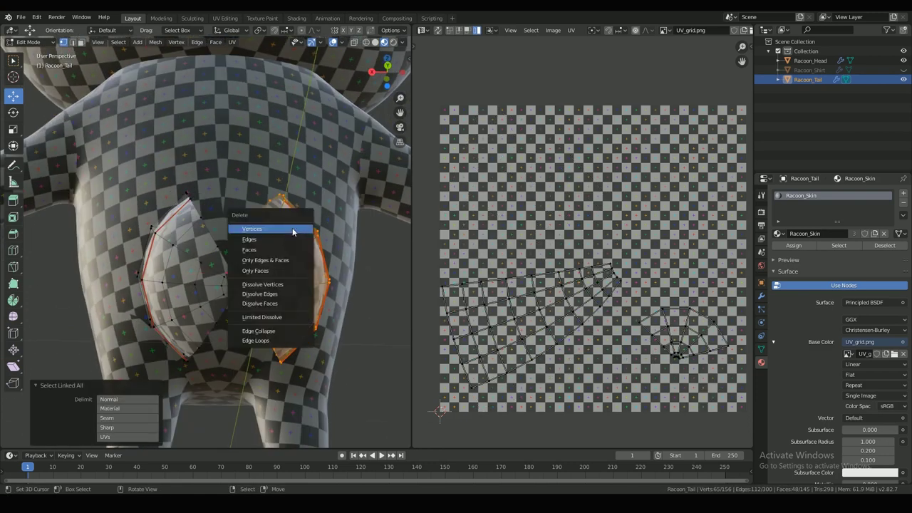
click(292, 230)
key(alt+h)
Add a Mirror modifier on the X axis to the tail and set its Subdivision Surface viewport level to 1.
key(Tab)
click(761, 295)
click(805, 192)
click(715, 287)
key(ctrl+1)
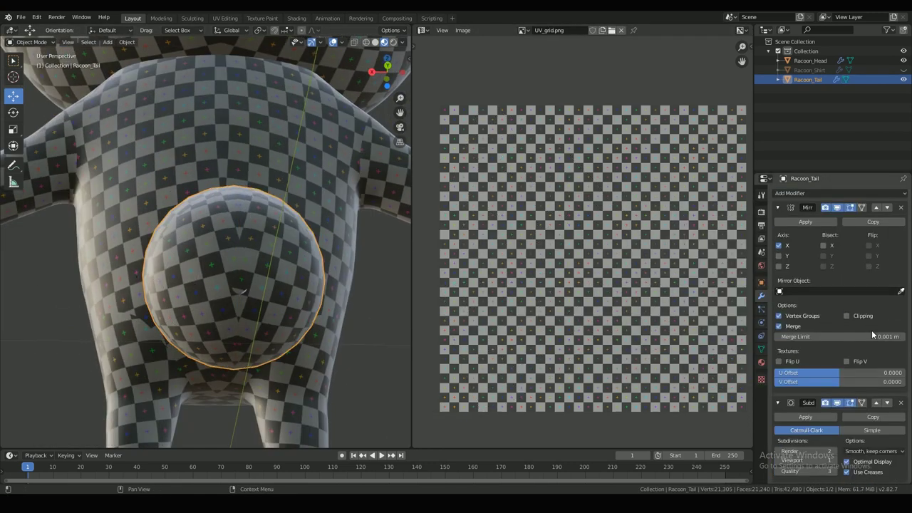
Enable Clipping for the tail's mirror and move the centre loop along X onto the mirror plane.
key(Tab)
scroll(235, 278, up, 2)
click(199, 281)
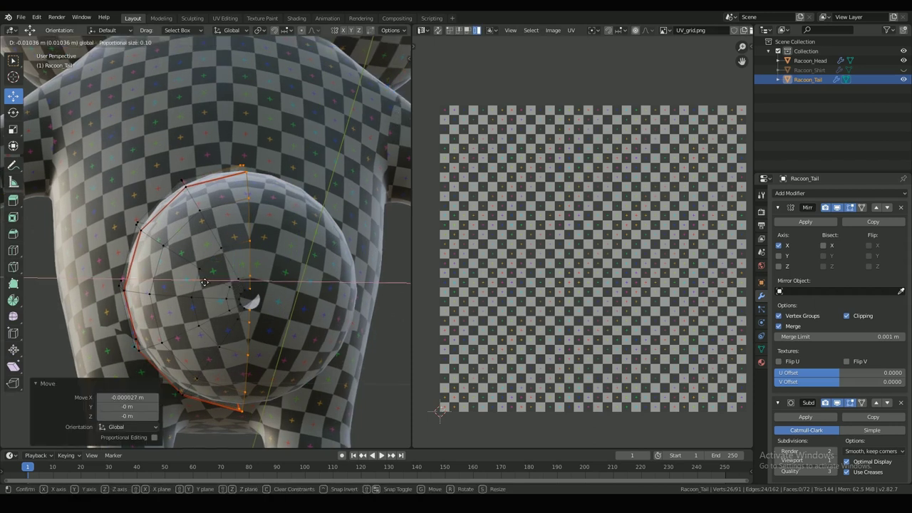
drag(204, 282, 206, 283)
Fill the hole at the tail's tip with a face and unwrap the whole tail.
scroll(202, 281, up, 5)
middle_drag(200, 281, 231, 306)
click(215, 308)
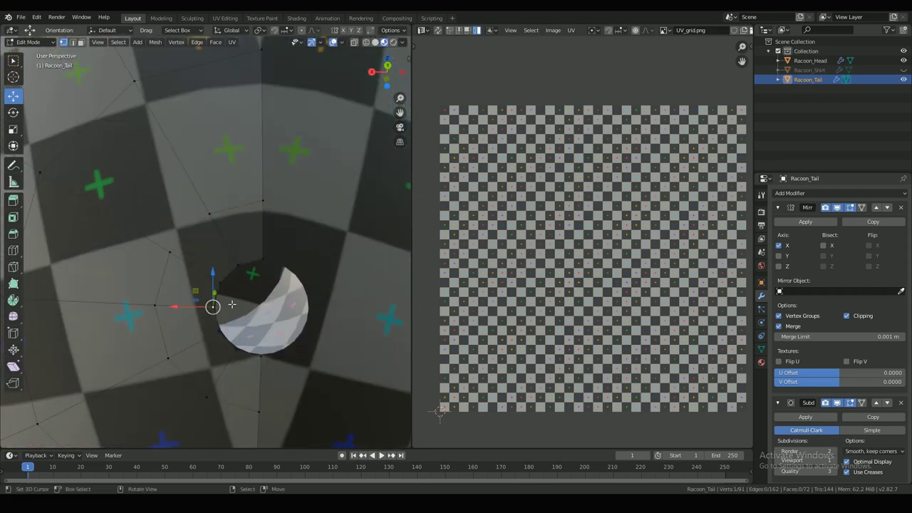
scroll(228, 301, down, 4)
key(a)
key(u)
click(212, 277)
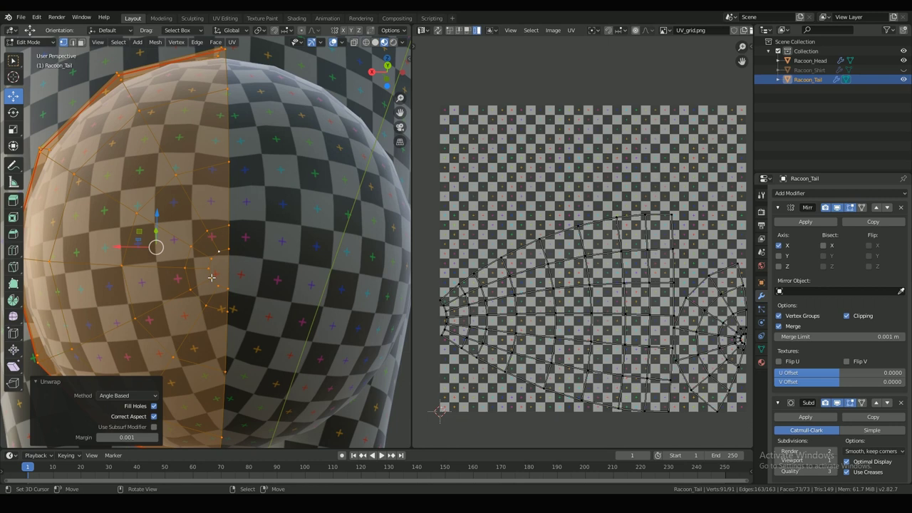
scroll(285, 249, down, 8)
mouse_move(285, 256)
middle_down()
mouse_move(342, 246)
mouse_move(283, 267)
middle_up()
Return to Object Mode, save the file and join the tail into Racoon_Head.
key(Tab)
key(ctrl+s)
shift+click(163, 178)
click(127, 42)
click(164, 157)
Unwrap the entire joined raccoon mesh so that all its UV islands share one layout.
key(Tab)
scroll(282, 257, down, 4)
middle_drag(106, 228, 282, 227)
scroll(555, 229, down, 1)
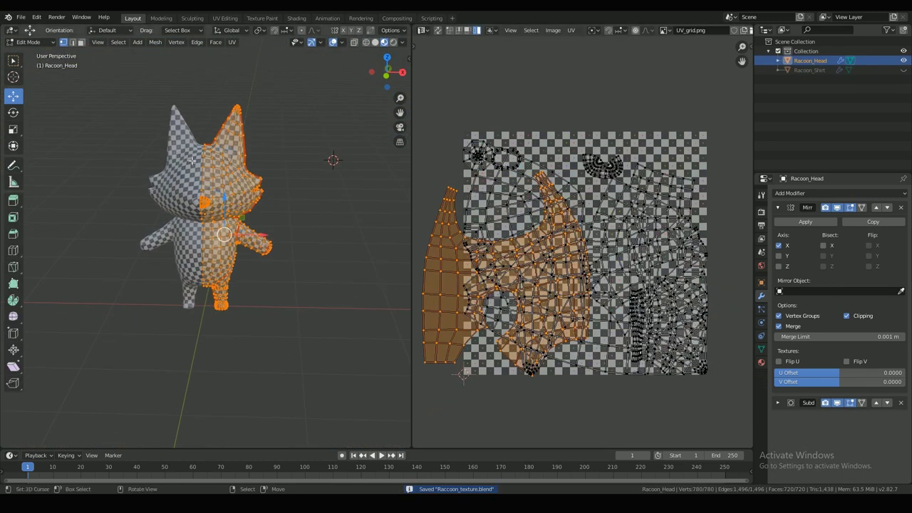
scroll(213, 171, up, 1)
key(u)
click(254, 181)
key(a)
scroll(231, 208, up, 2)
middle_drag(370, 221, 218, 133)
scroll(492, 250, up, 1)
Rotate one large head UV island and move it into the lower-left corner of the UV space.
click(508, 276)
key(g)
click(517, 269)
key(r)
click(469, 344)
key(g)
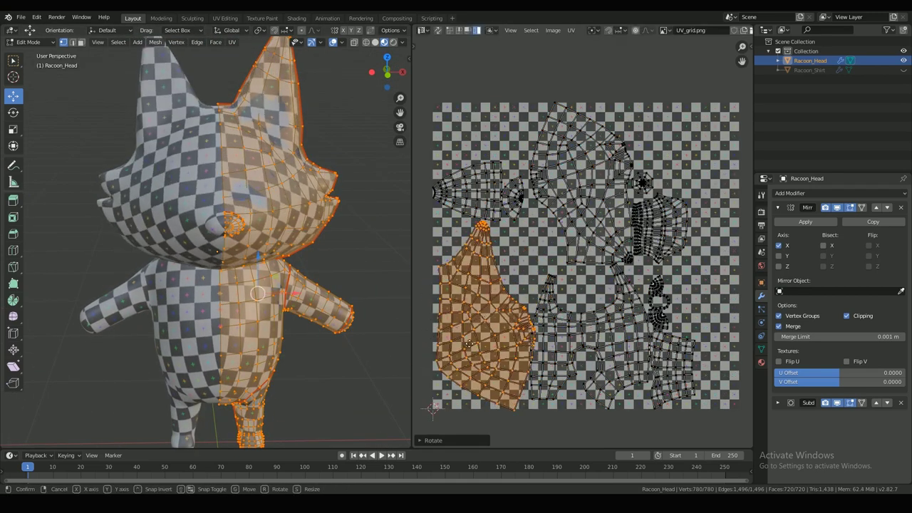
click(473, 343)
Unlink the UV_grid.png image from the UV Editor.
click(627, 31)
click(725, 31)
click(627, 31)
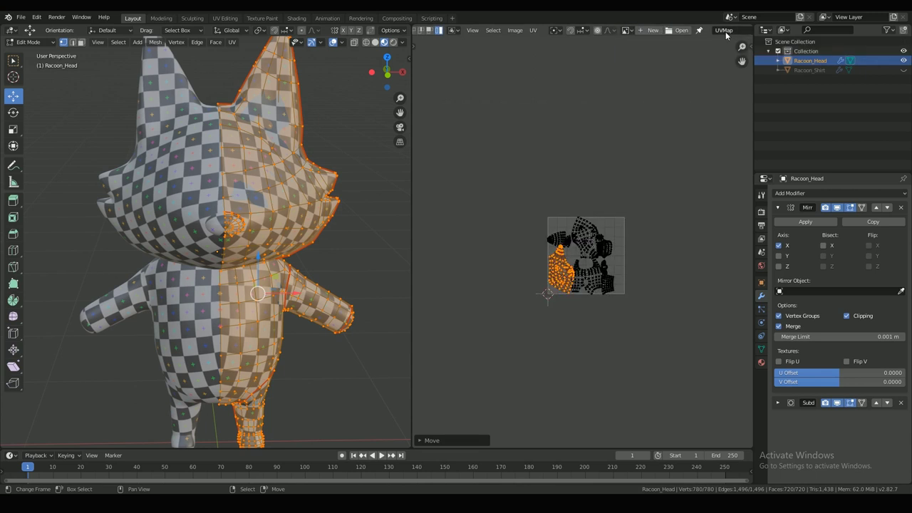
scroll(586, 261, up, 6)
Move the smaller UV islands toward the right edge of the UV space and reposition the rotated upper head island.
click(680, 349)
key(g)
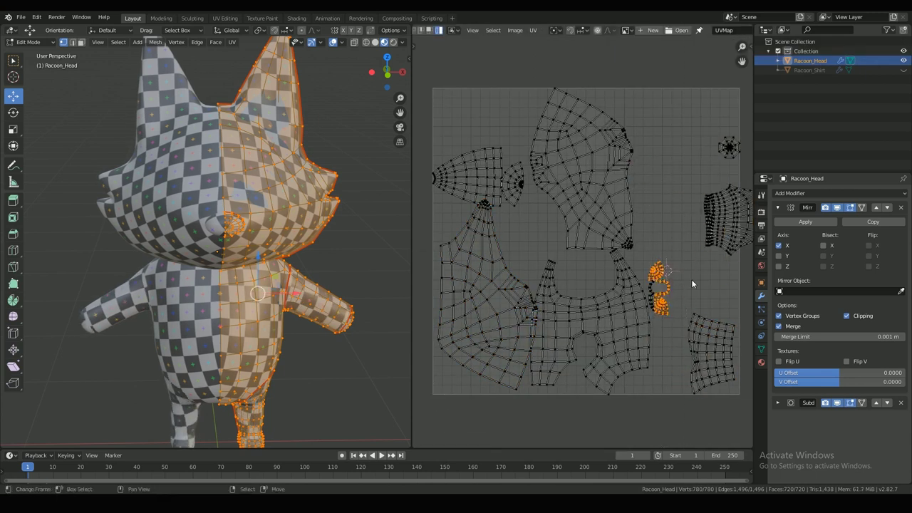
key(g)
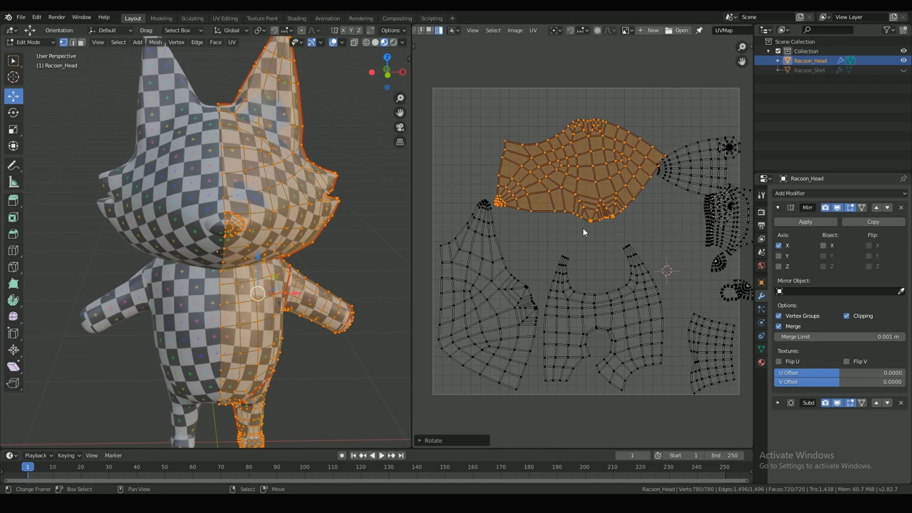
key(g)
click(520, 200)
Scale up all UV islands together to use more of the UV space.
click(507, 261)
key(s)
click(538, 288)
key(a)
key(s)
click(566, 319)
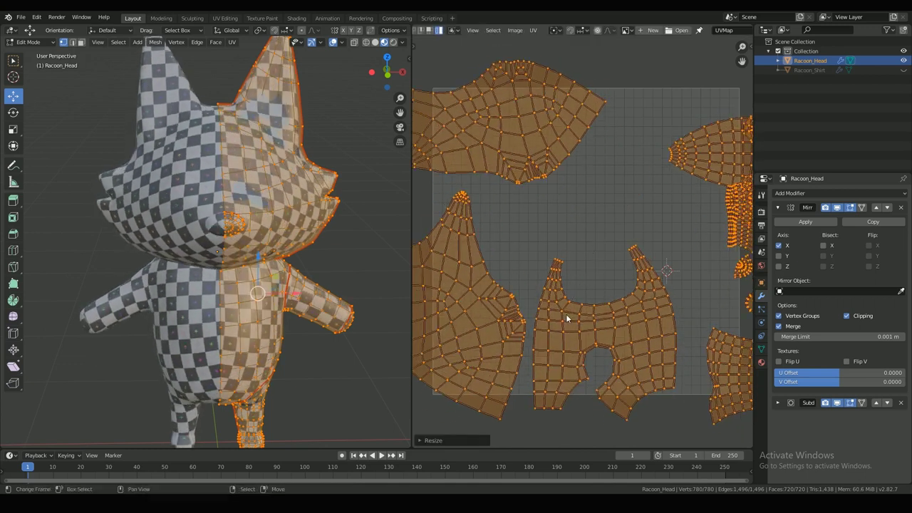
scroll(568, 318, down, 1)
Move the body island aside and fit the two head islands into the lower-left and upper-right corners of the UV space.
right_click(568, 319)
key(g)
click(674, 306)
right_click(518, 304)
key(g)
click(540, 282)
right_click(556, 167)
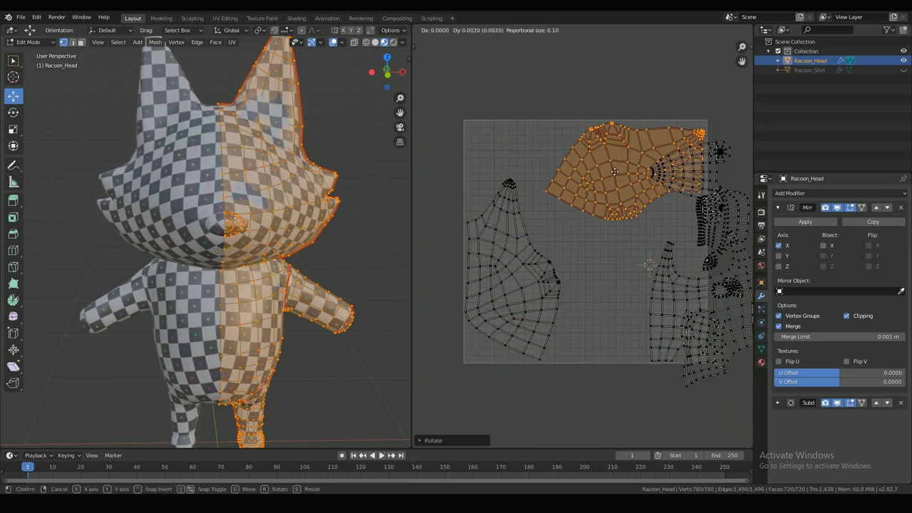
click(615, 170)
Move the body island beneath the upper head island and slightly enlarge the body and head islands.
right_click(688, 296)
key(g)
shift+right_click(522, 196)
key(s)
click(519, 188)
Move the tail island above the UV space and the leg island farther outside its right edge.
right_click(667, 169)
key(g)
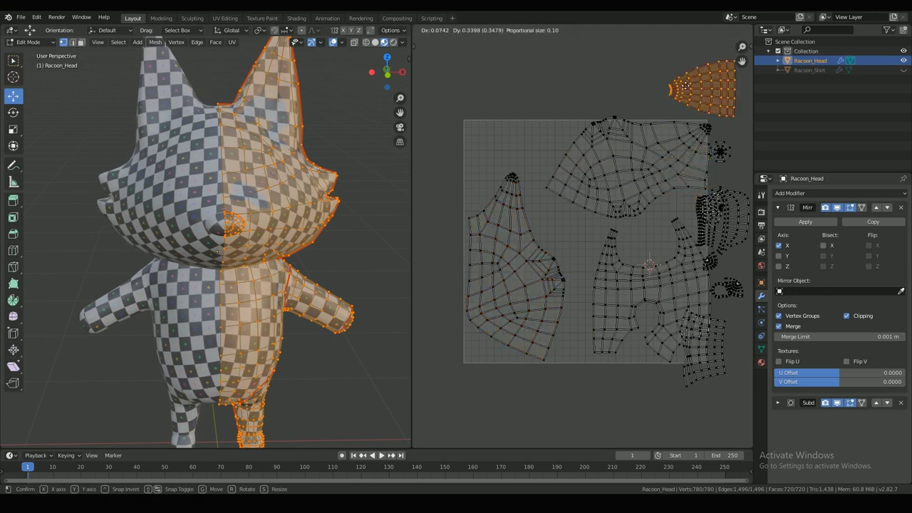
click(624, 180)
scroll(624, 214, down, 1)
right_click(659, 222)
key(g)
click(706, 225)
Align the body island with the right edge of the UV space and place the tail island in the upper-left corner.
scroll(627, 264, up, 2)
right_click(618, 285)
key(g)
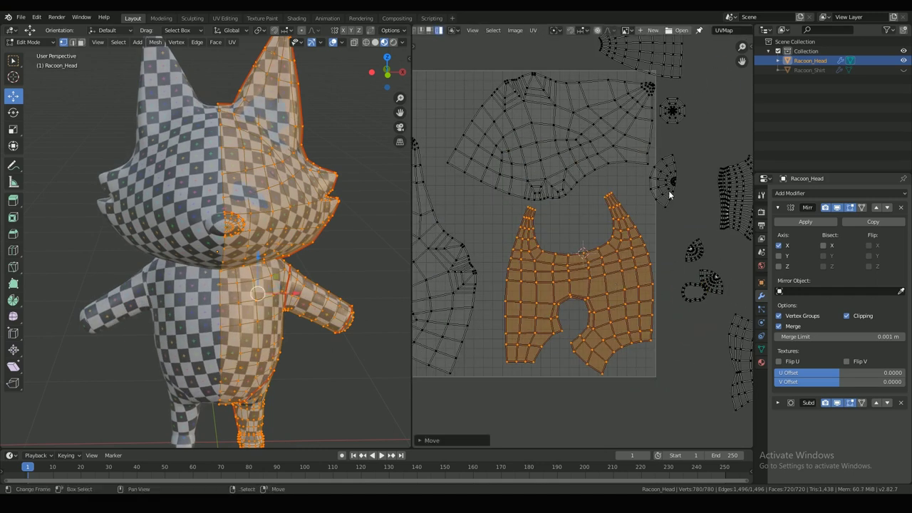
scroll(668, 190, down, 1)
middle_drag(643, 234, 602, 208)
Place the leg island in the gap above the body island, slightly scale all islands, and reposition the body island.
right_click(713, 214)
scroll(594, 248, down, 1)
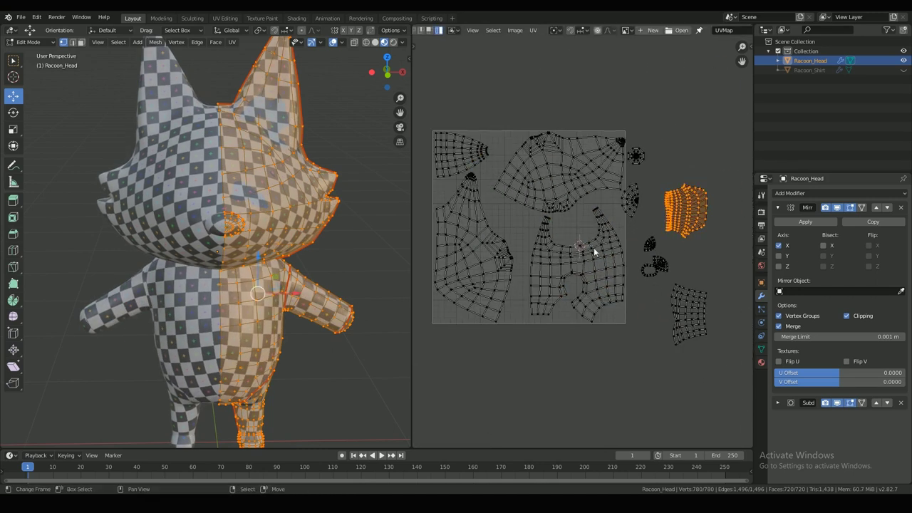
scroll(593, 247, up, 1)
click(591, 235)
key(a)
key(s)
middle_drag(581, 242, 641, 234)
key(g)
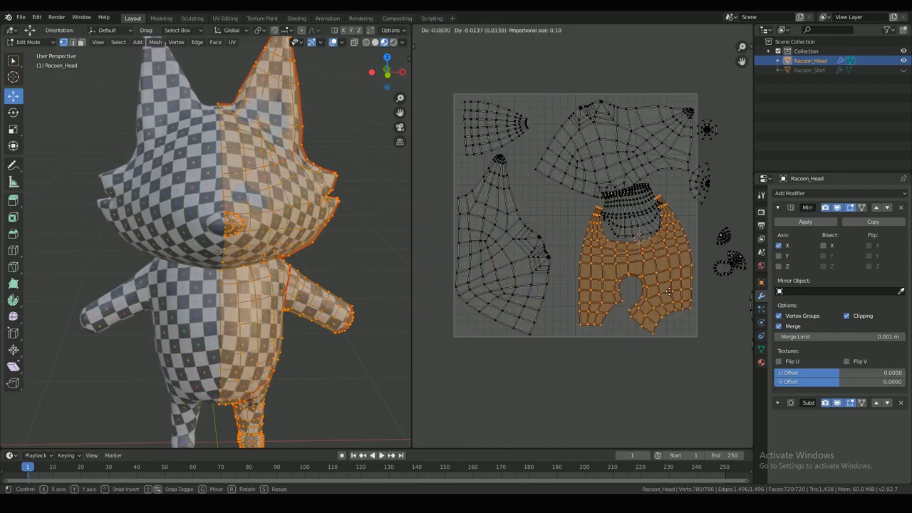
click(638, 267)
Nudge the upper head island, and fit the rotated leg island into the gap between the two head islands.
right_click(638, 149)
key(g)
scroll(661, 205, up, 1)
key(g)
click(682, 204)
right_click(666, 214)
key(g)
click(578, 209)
key(r)
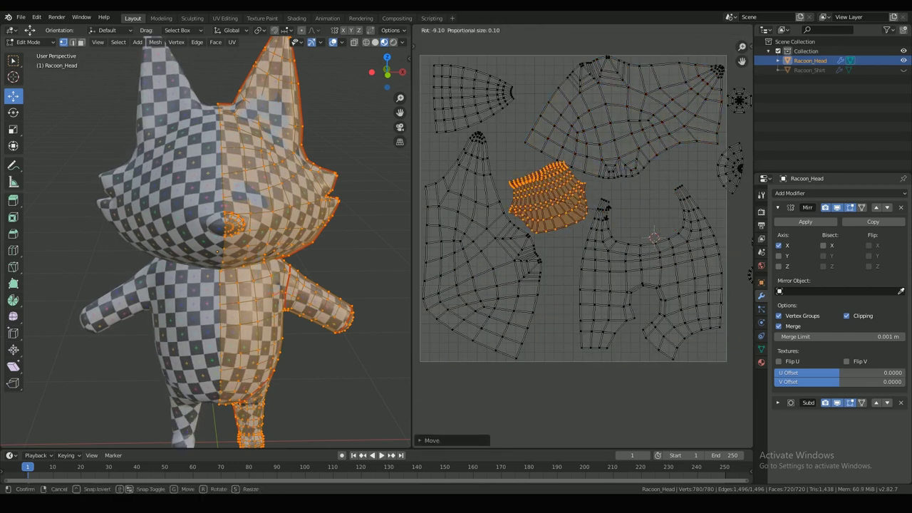
click(574, 228)
Slightly rescale all UV islands together and nudge the lower-left head island between the two adjustments.
key(a)
key(s)
click(594, 234)
right_click(488, 238)
key(g)
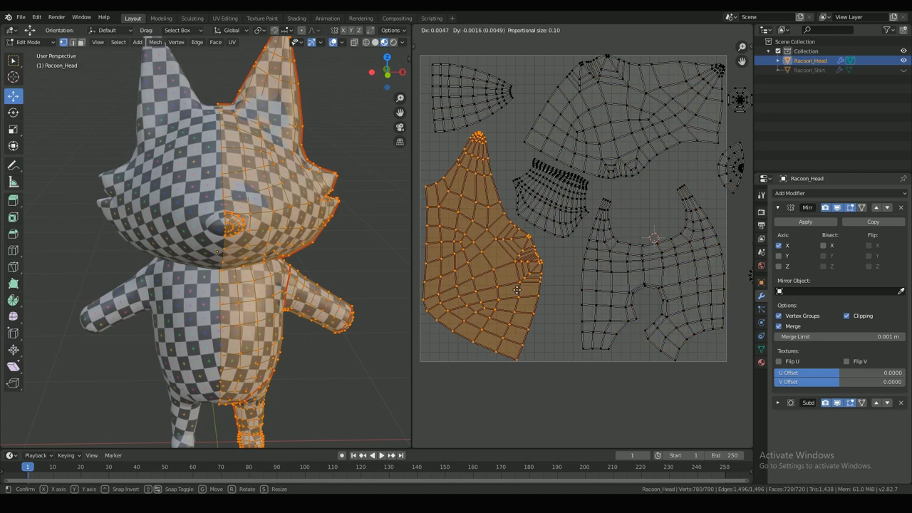
click(488, 239)
right_click(662, 294)
key(a)
key(s)
click(559, 217)
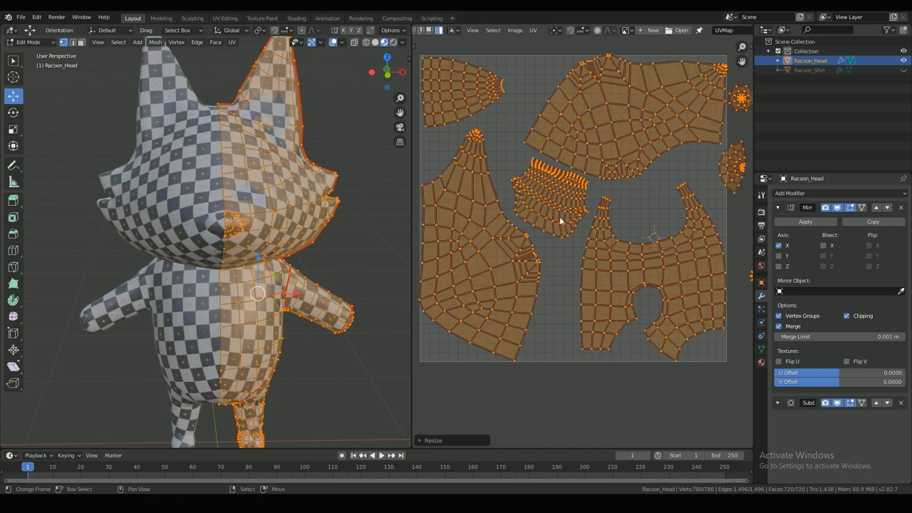
Nudge the body and upper head islands slightly inward from the right edge of the UV space.
right_click(627, 291)
key(g)
click(624, 289)
right_click(613, 129)
key(g)
click(608, 127)
right_click(470, 92)
scroll(656, 150, down, 1)
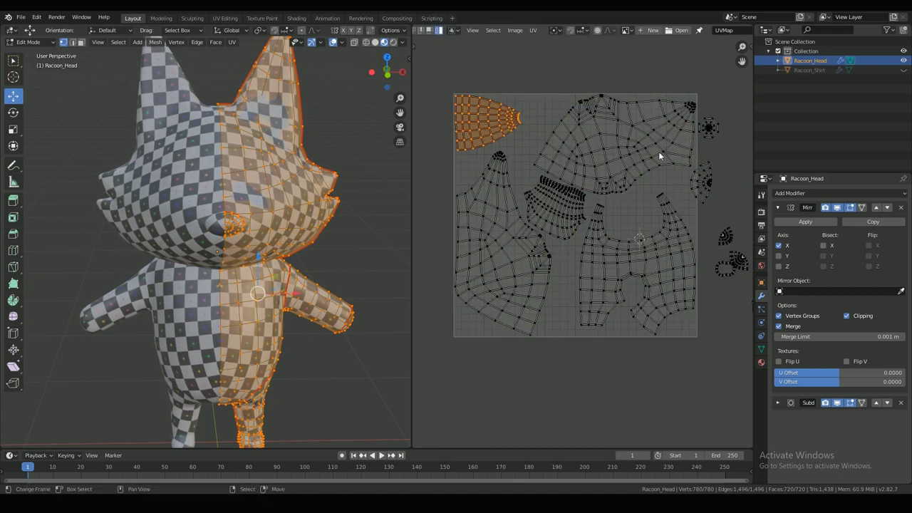
Move the small round island beside the lower-left head island and fit the other small islands into the layout's gaps.
scroll(737, 125, up, 1)
right_click(704, 127)
key(g)
click(515, 356)
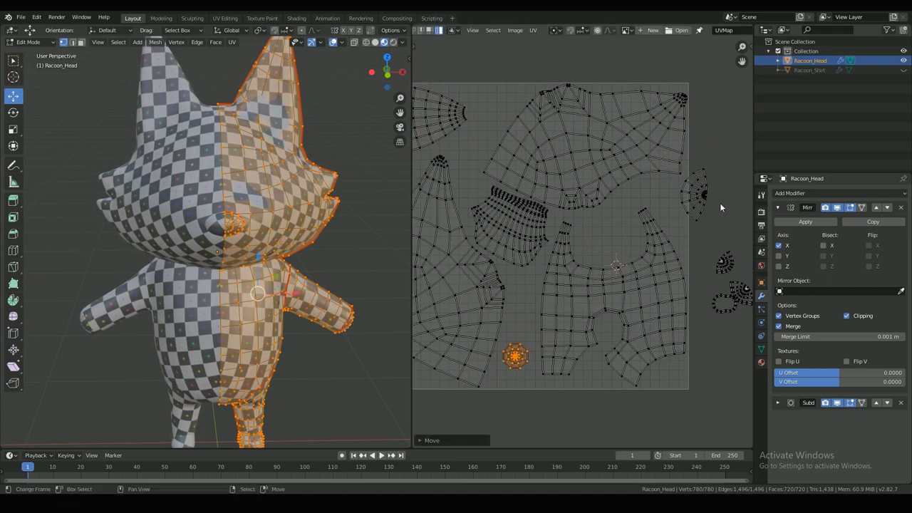
key(g)
click(470, 162)
scroll(470, 161, down, 2)
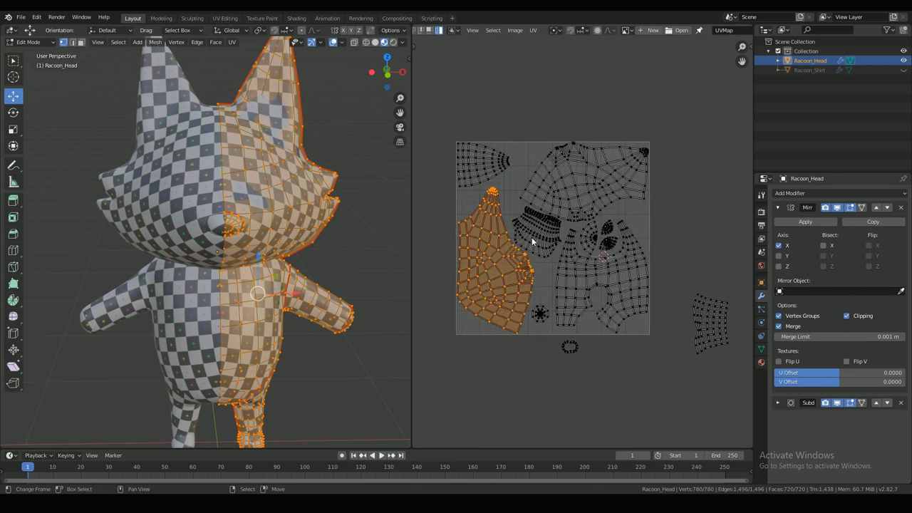
Check the checker pattern on the tail and rotate the tail island to point downward in the upper-left corner.
middle_drag(356, 214, 246, 213)
middle_drag(342, 249, 303, 249)
shift+middle_drag(342, 370, 313, 243)
scroll(342, 271, up, 2)
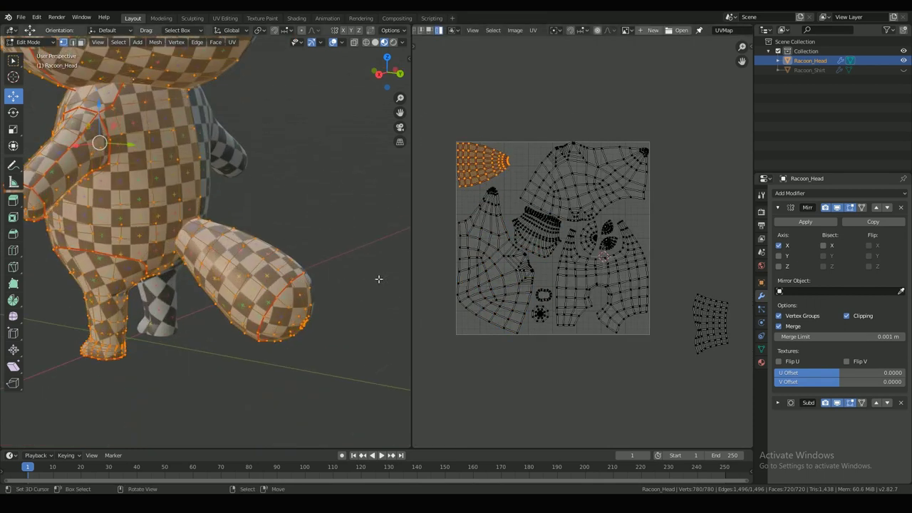
scroll(582, 250, up, 1)
middle_drag(611, 278, 668, 299)
key(r)
Rotate the remaining rectangular island, fit it between the tail and upper head islands, and slightly shrink it.
scroll(686, 291, down, 2)
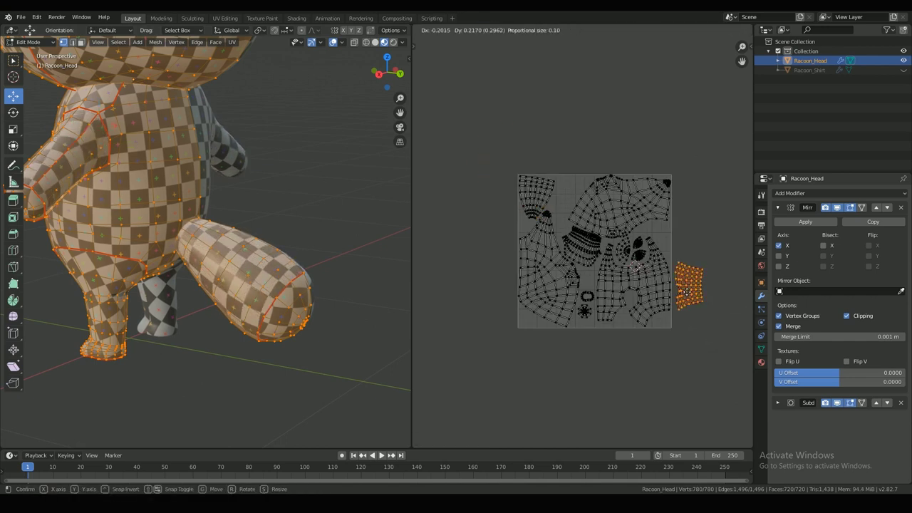
scroll(591, 127, up, 3)
key(r)
click(582, 222)
key(g)
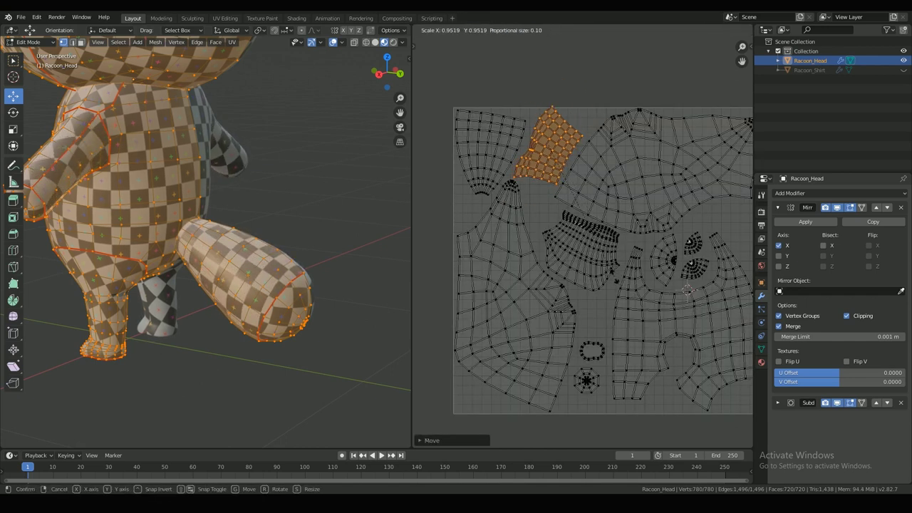
click(605, 129)
scroll(640, 230, down, 2)
scroll(623, 257, up, 2)
Save the file and merge the UV editor area into the 3D viewport, leaving the raccoon deselected.
key(ctrl+s)
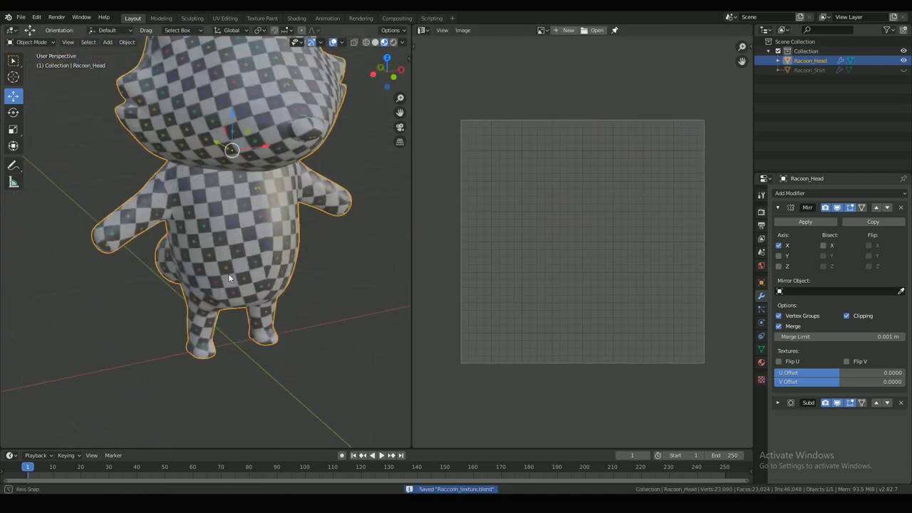
middle_drag(255, 256, 299, 251)
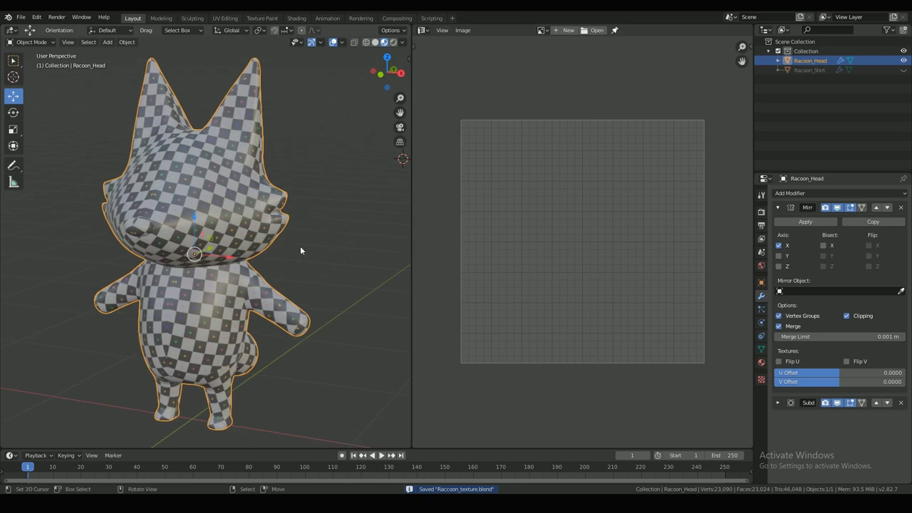
right_click(413, 236)
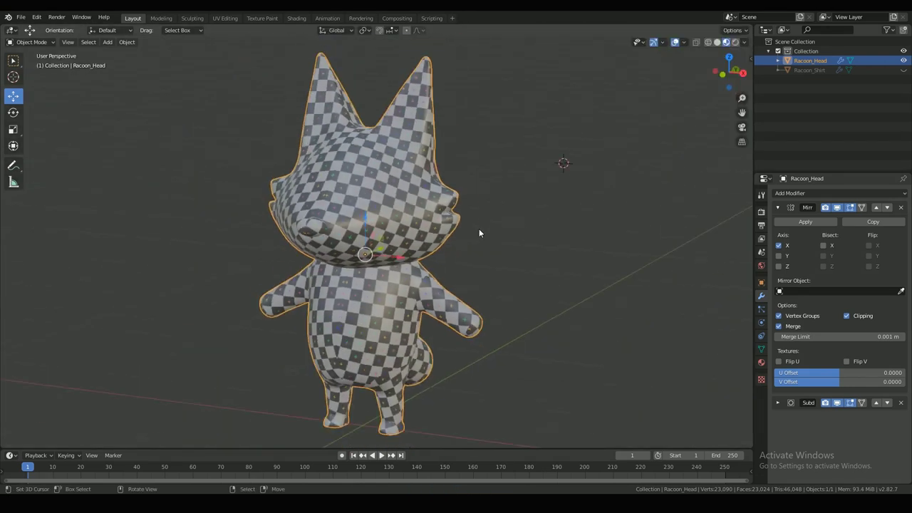
middle_drag(479, 233, 620, 199)
click(620, 199)
key(ctrl+s)
middle_drag(572, 234, 576, 235)
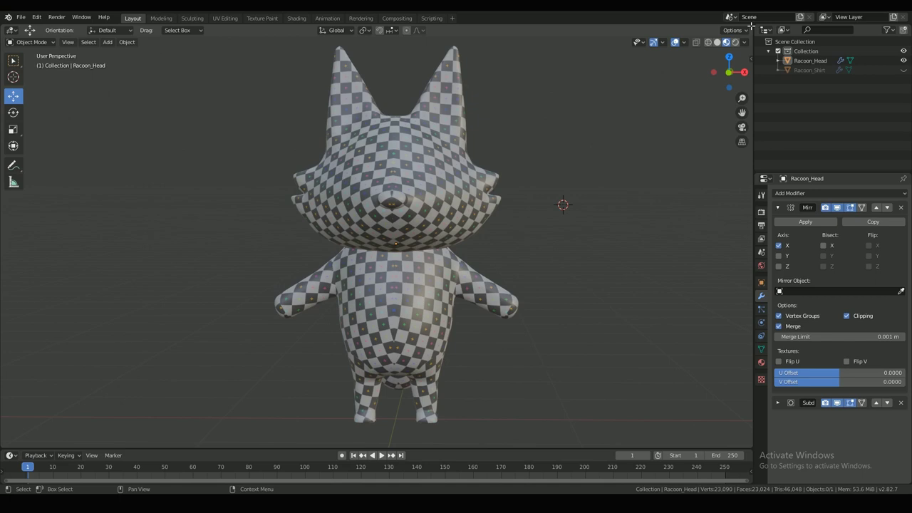
Split the 3D viewport and open the reference image Texture_ref.jpg in an Image Editor beside it.
drag(752, 26, 425, 32)
click(437, 30)
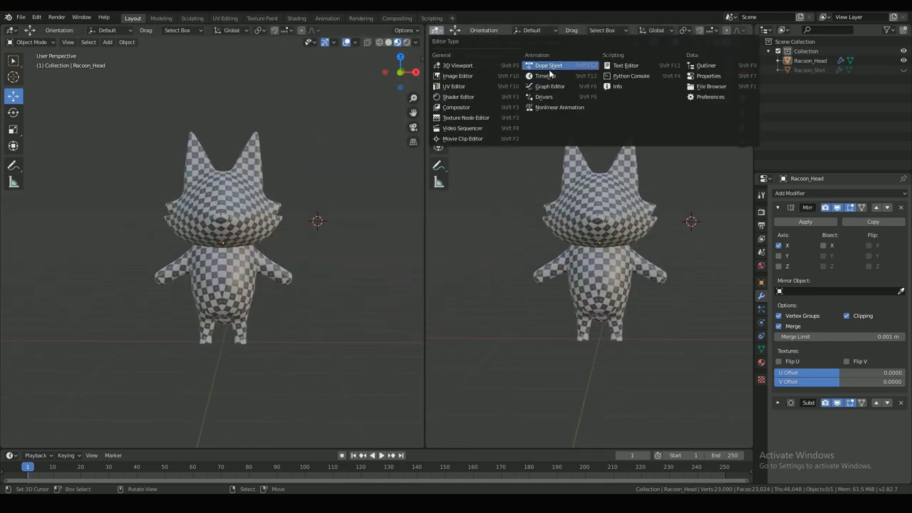
click(463, 75)
click(600, 30)
double_click(513, 182)
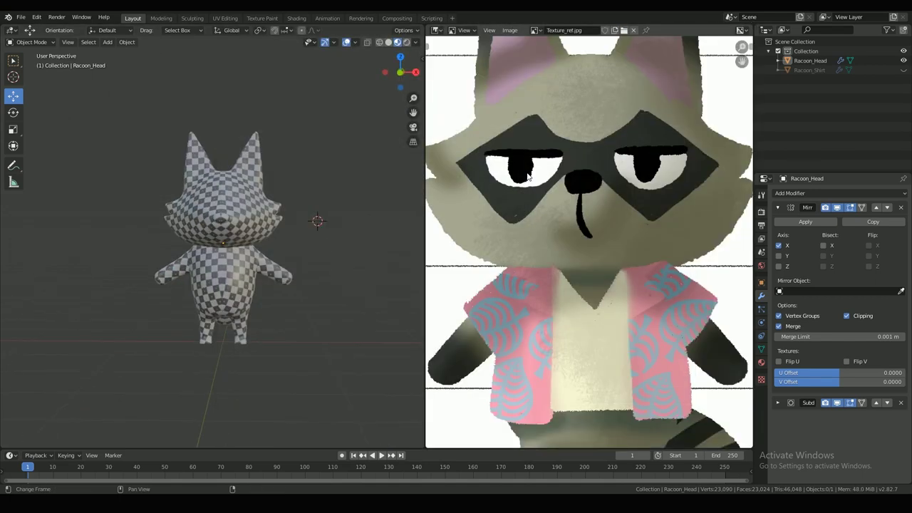
scroll(553, 156, down, 5)
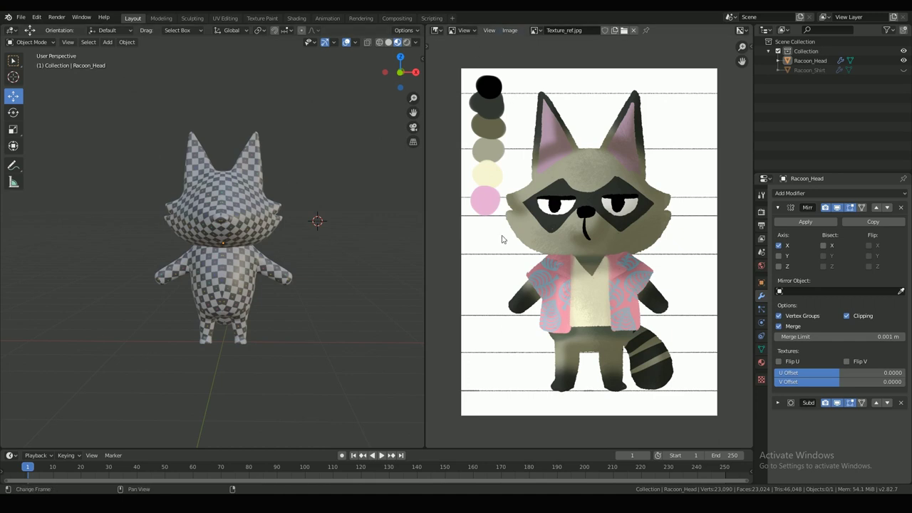
Sample the pink reference swatch into Material.003's Subsurface Color, and replace it with the sampled grey-beige swatch.
click(437, 30)
click(761, 363)
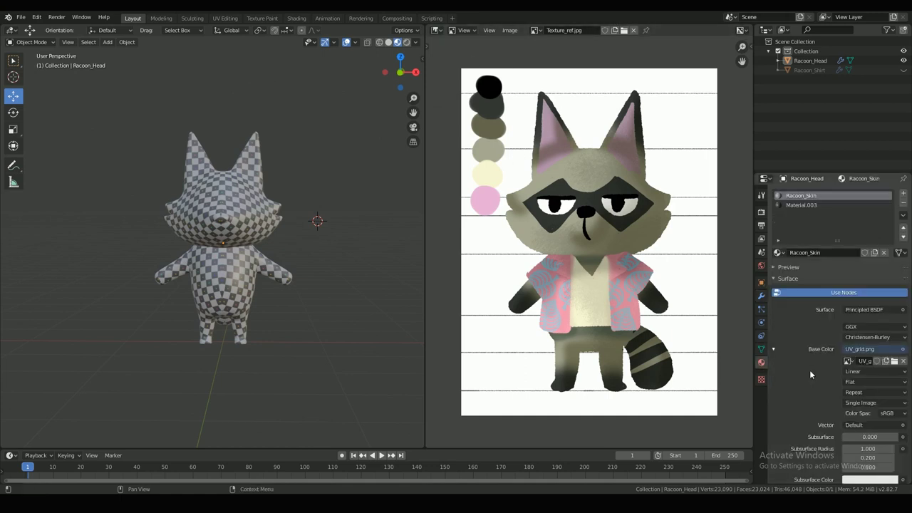
scroll(841, 300, down, 5)
click(880, 271)
click(889, 230)
click(483, 202)
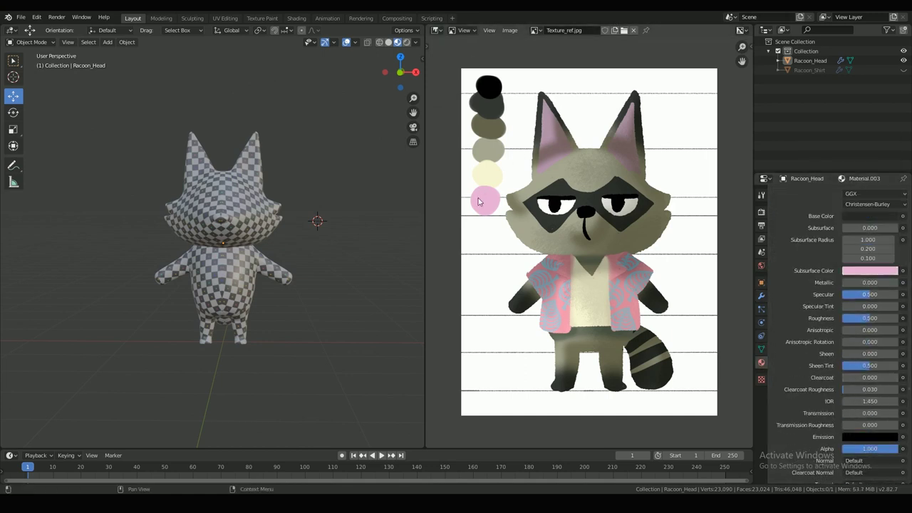
click(884, 274)
click(889, 230)
click(490, 148)
click(880, 271)
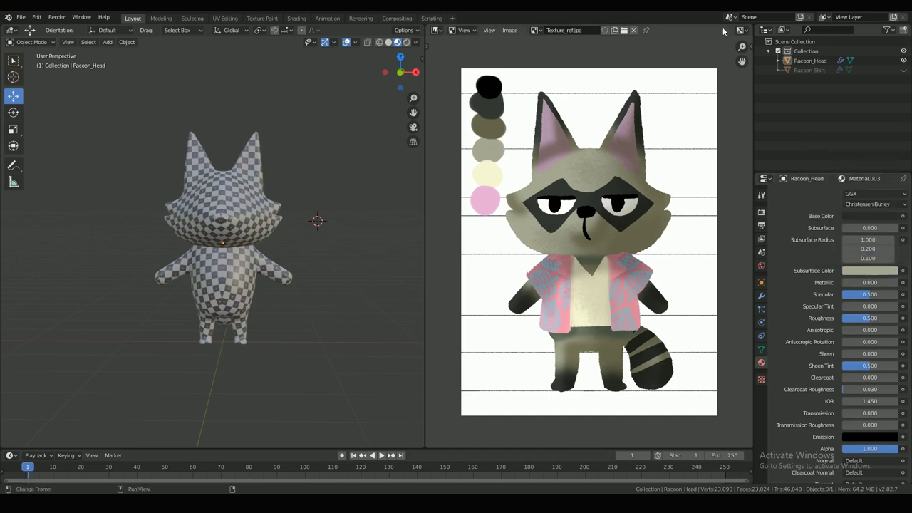
Split off an Image Editor above the reference and create a 2048 × 2048 px image named Racoon_Skin with hex colour A5A791.
drag(749, 29, 745, 291)
click(633, 30)
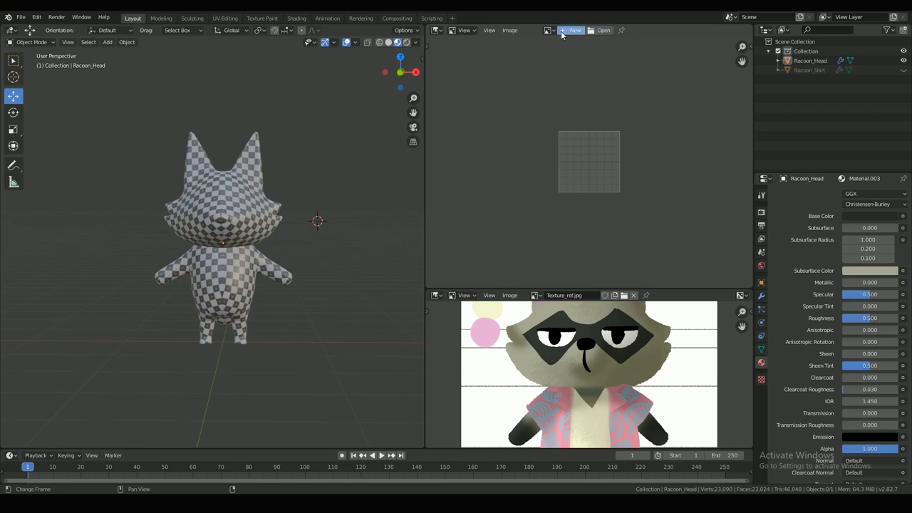
click(573, 30)
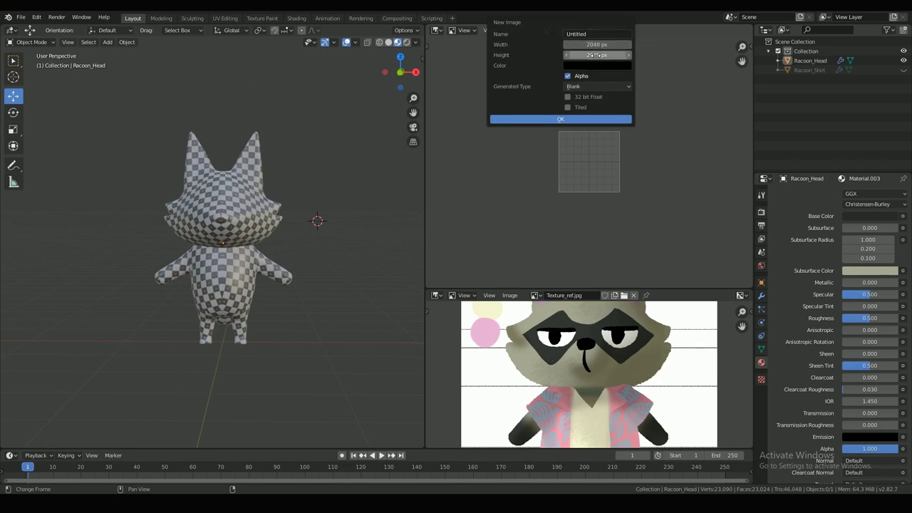
click(599, 65)
text(A5A791)
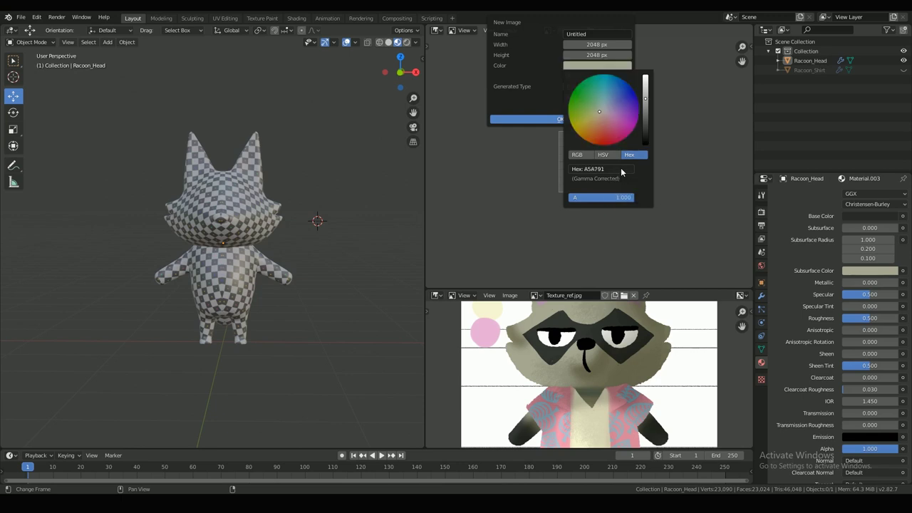
click(615, 34)
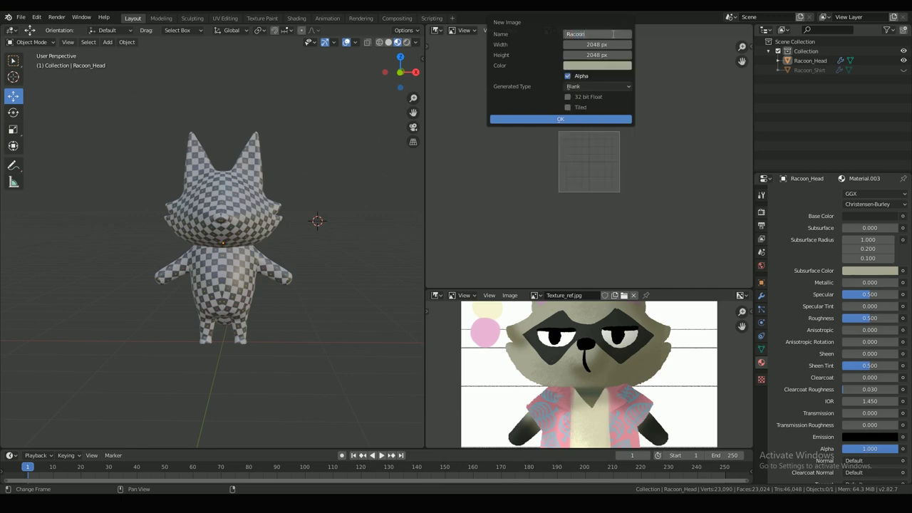
click(584, 118)
Save the new image as Racoon_Skin.png in the Textures folder.
click(510, 30)
click(526, 116)
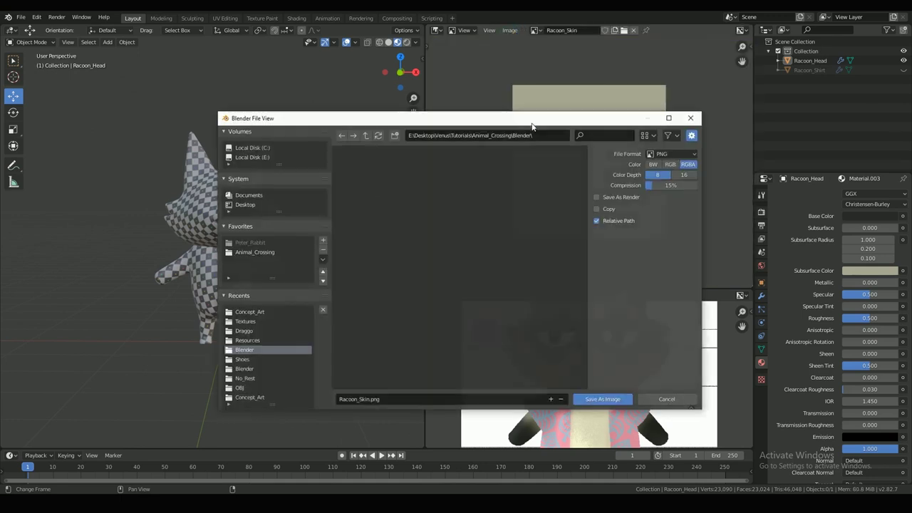
click(385, 402)
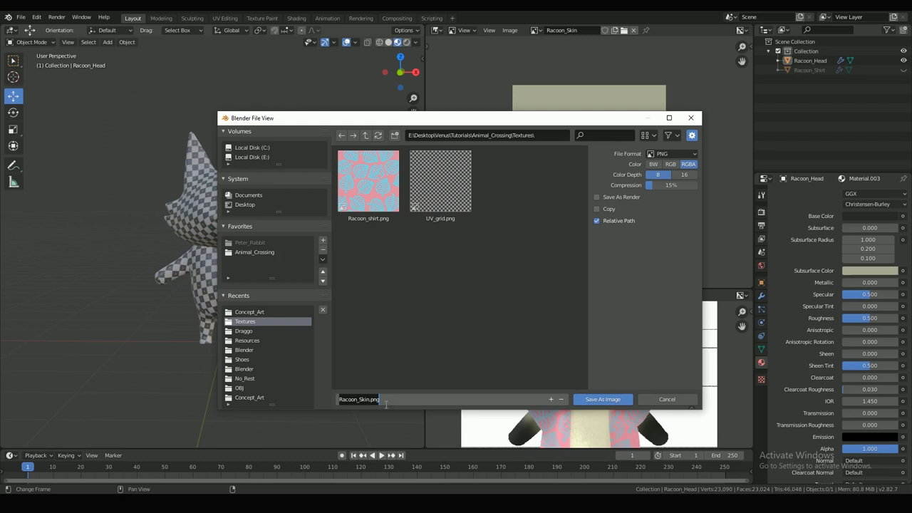
click(627, 399)
click(628, 399)
Remove Material.003 from the raccoon and load the Racoon_Skin image as the Racoon_Skin material's Base Color texture.
scroll(290, 249, up, 3)
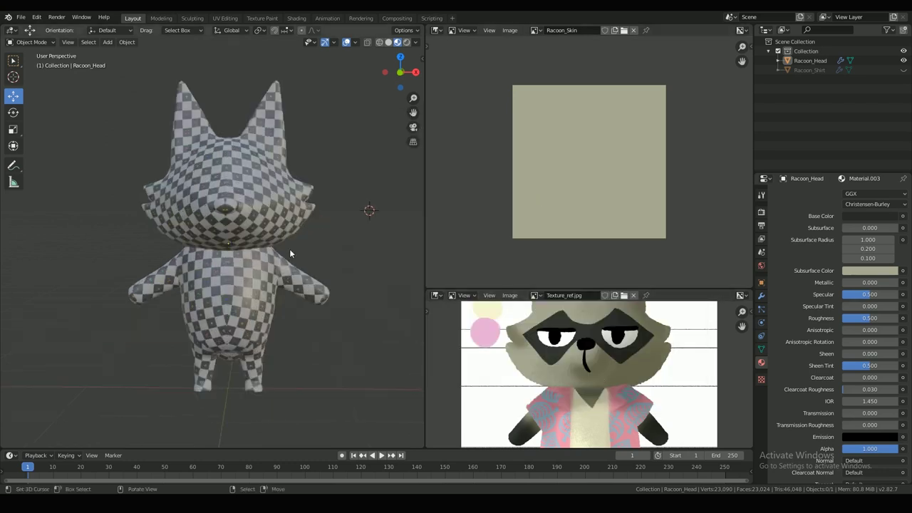
click(286, 247)
scroll(858, 369, up, 5)
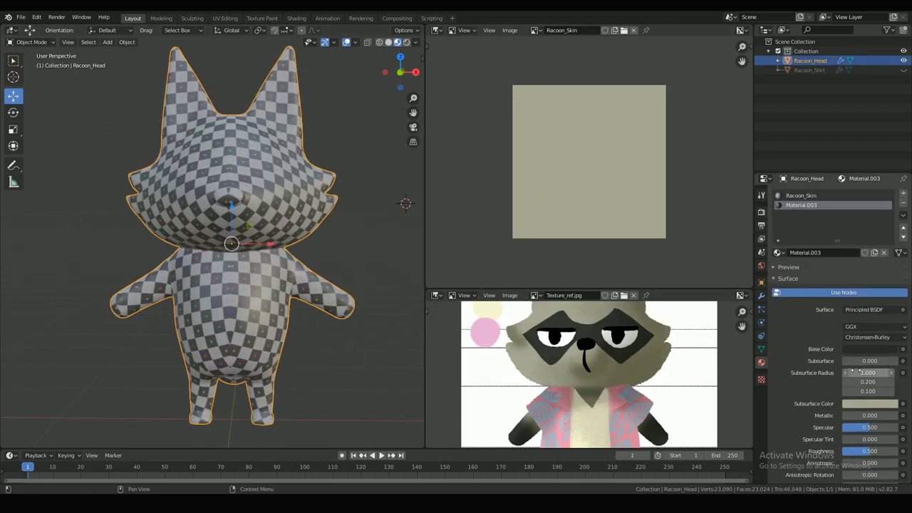
click(904, 204)
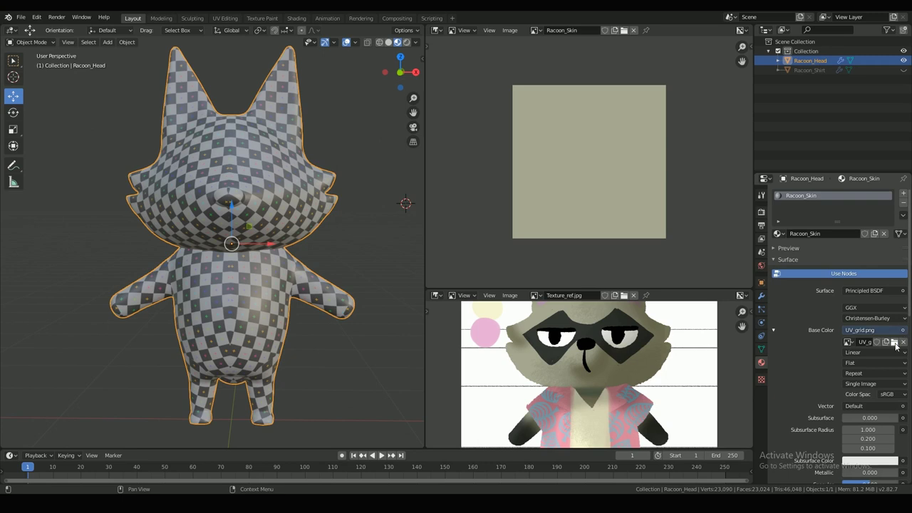
click(895, 343)
double_click(448, 191)
mouse_move(354, 201)
middle_down()
mouse_move(339, 207)
mouse_move(350, 214)
middle_up()
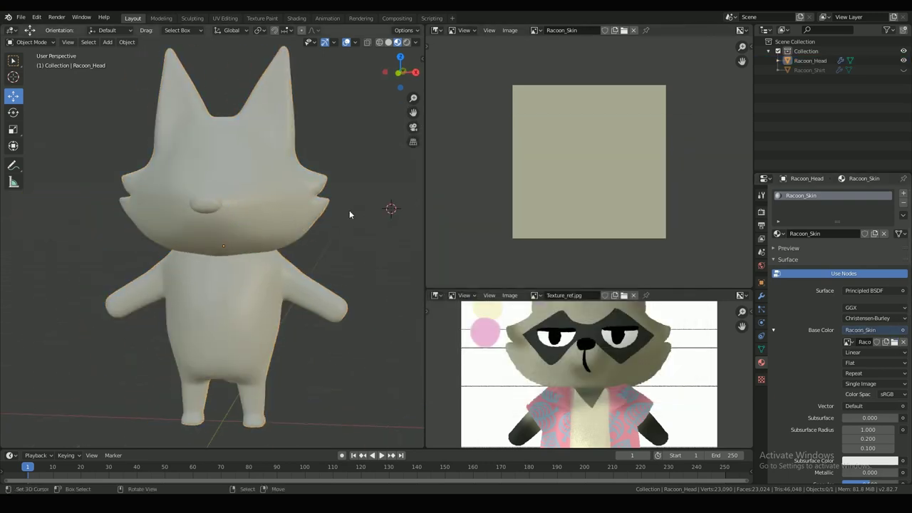
Save the file and switch the raccoon to Texture Paint mode with the brush settings sidebar shown.
key(ctrl+s)
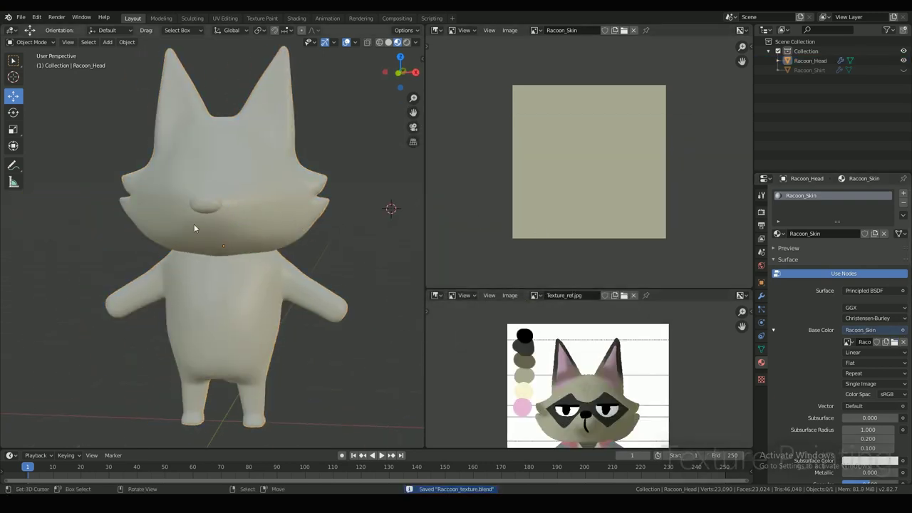
scroll(617, 271, up, 1)
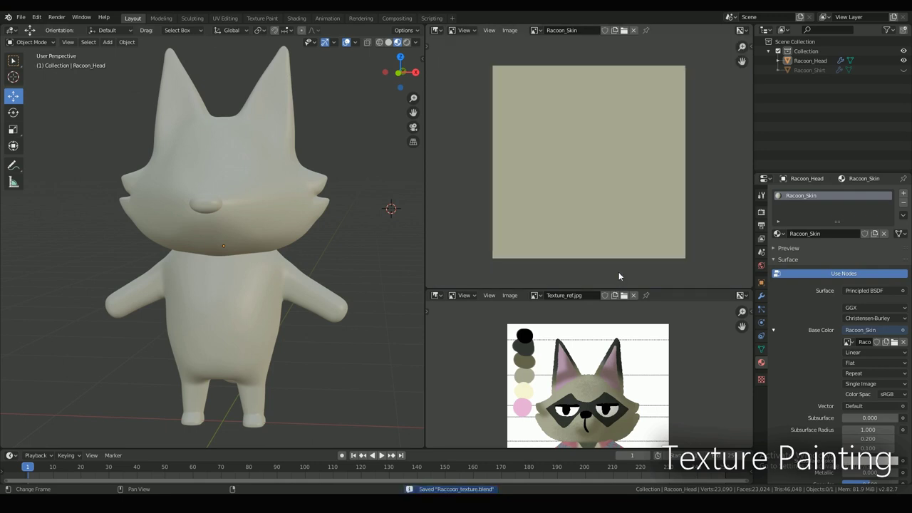
scroll(264, 266, up, 2)
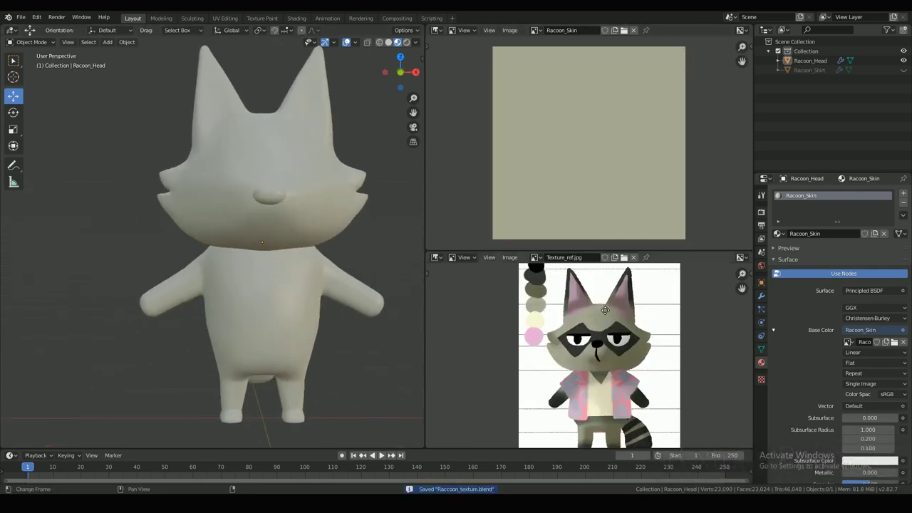
scroll(243, 243, up, 2)
click(31, 42)
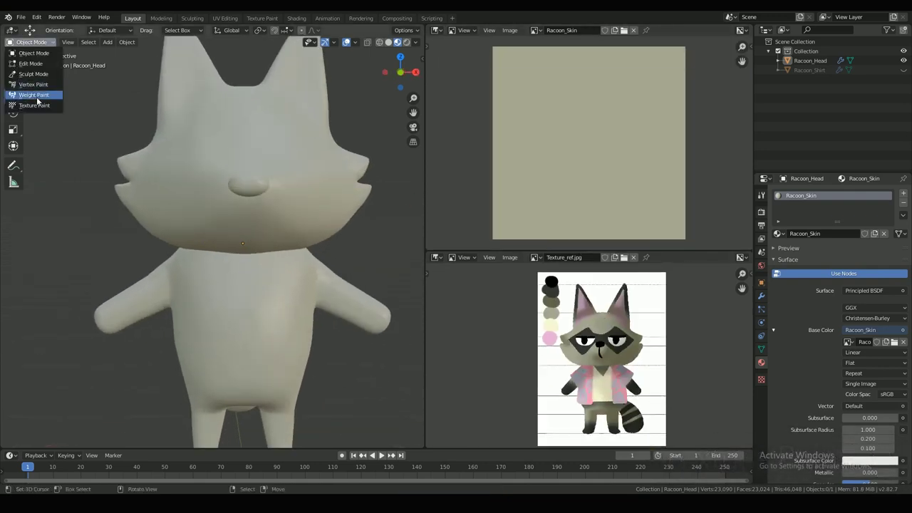
click(34, 105)
key(n)
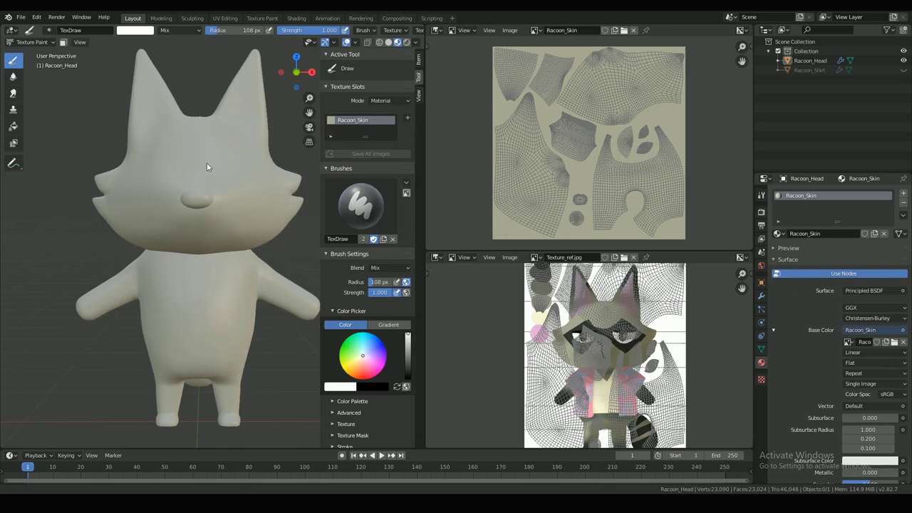
shift+middle_drag(207, 164, 205, 164)
scroll(390, 389, down, 4)
Assign the Racoon colour palette and add the grey-beige swatch sampled from the reference to it.
click(352, 325)
click(331, 339)
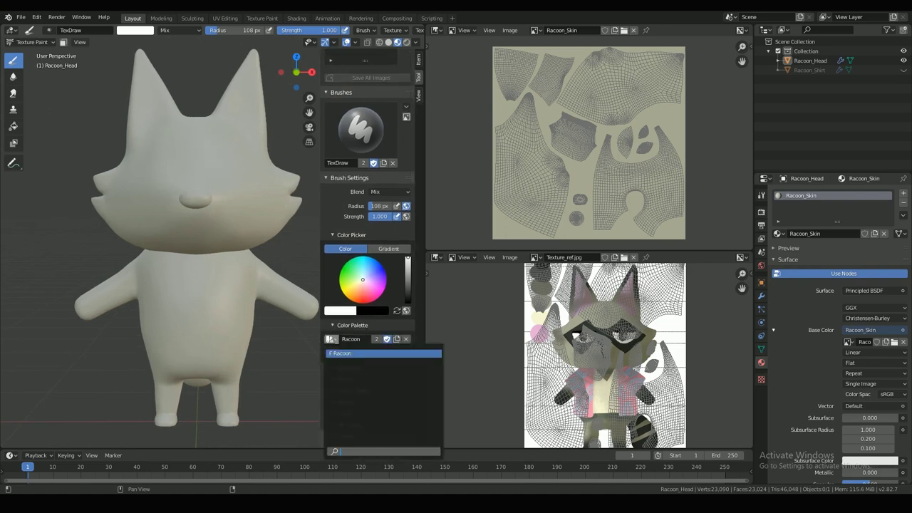
click(342, 353)
scroll(541, 285, up, 8)
key(e)
click(538, 413)
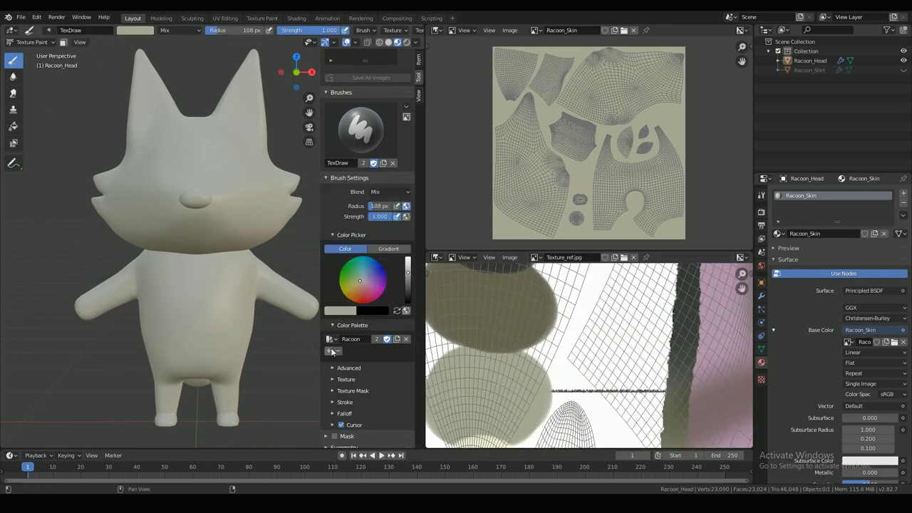
click(331, 351)
Sample the olive-brown swatch from the reference and add it to the Racoon palette.
click(340, 310)
click(404, 278)
click(498, 313)
click(329, 350)
middle_drag(517, 323, 540, 184)
click(327, 366)
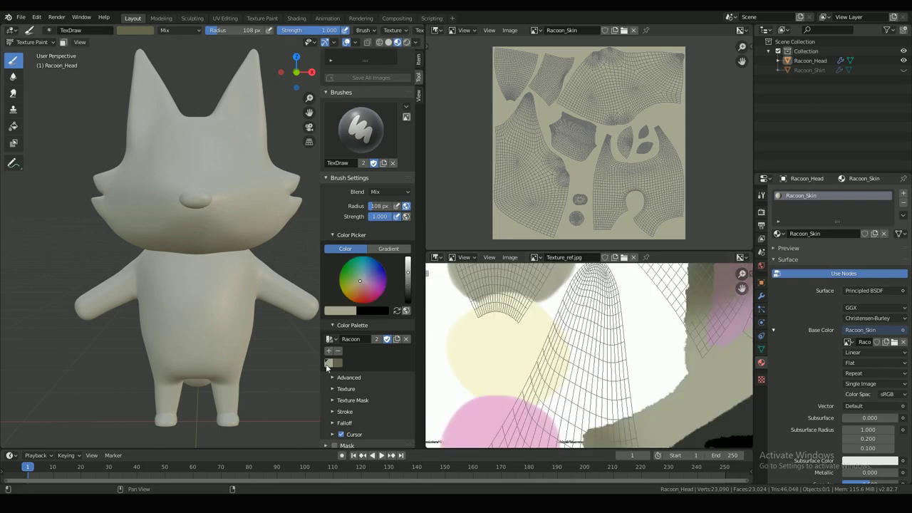
Sample the cream swatch from the reference and add it to the Racoon palette.
click(329, 350)
click(341, 311)
click(404, 277)
click(492, 345)
click(328, 351)
Remove the olive-brown and duplicate cream entries from the Racoon palette.
click(339, 311)
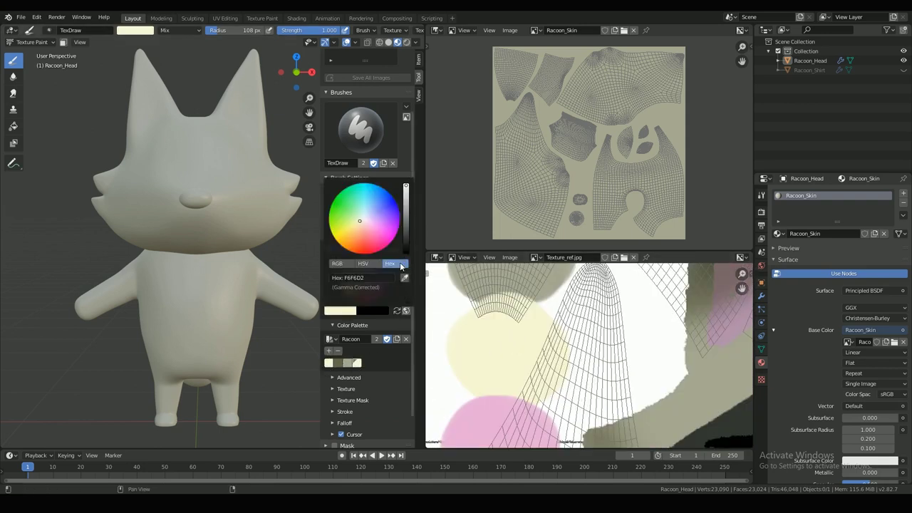
click(404, 278)
click(531, 321)
middle_drag(532, 322, 534, 458)
click(346, 365)
click(338, 351)
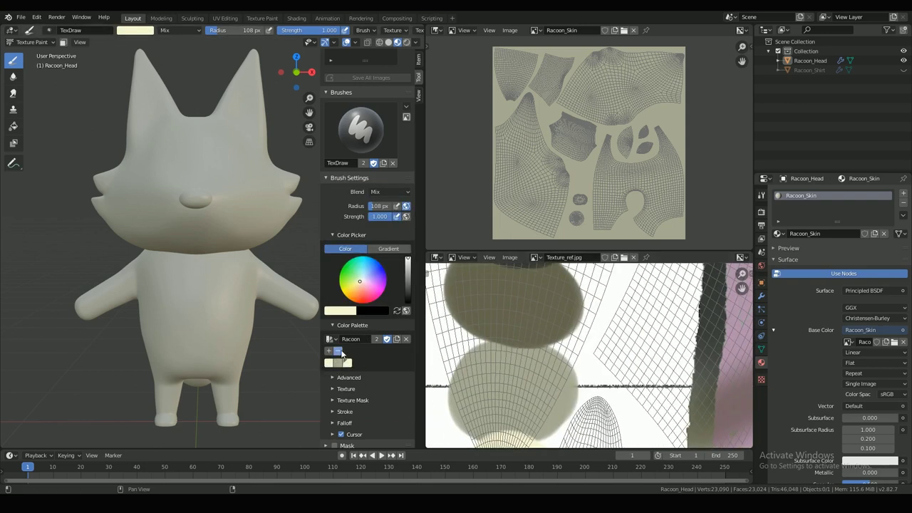
click(337, 351)
Sample the reference's olive-brown swatch again and add it after the grey-beige palette entry.
click(341, 311)
click(404, 277)
click(499, 310)
click(329, 350)
Add the reference's charcoal, black and pink swatches to the Racoon palette and save the file.
middle_drag(509, 313, 504, 411)
click(340, 310)
click(404, 277)
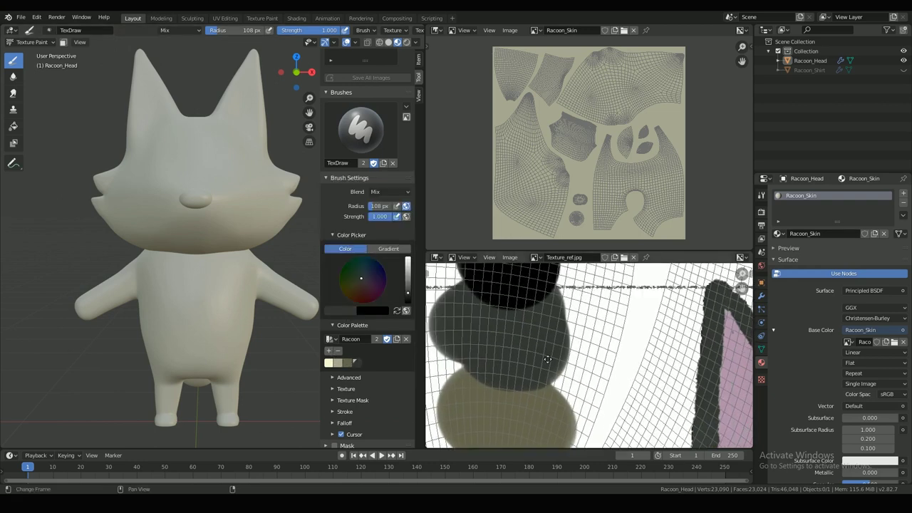
click(504, 356)
click(329, 351)
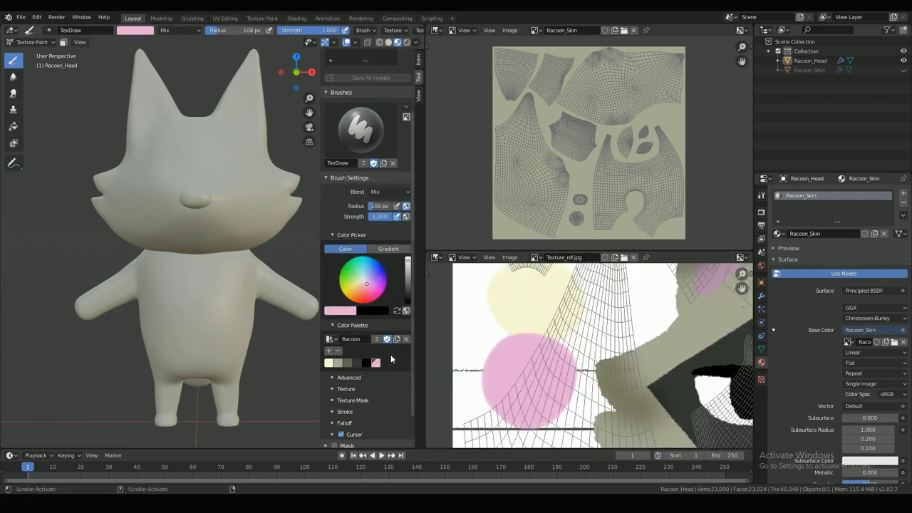
key(ctrl+s)
Replace Texture_ref.jpg with the raccoon turnaround image in the reference Image Editor.
scroll(589, 355, down, 7)
mouse_move(613, 356)
middle_down()
mouse_move(554, 323)
mouse_move(553, 332)
mouse_move(584, 324)
mouse_move(567, 354)
middle_up()
click(537, 257)
click(601, 346)
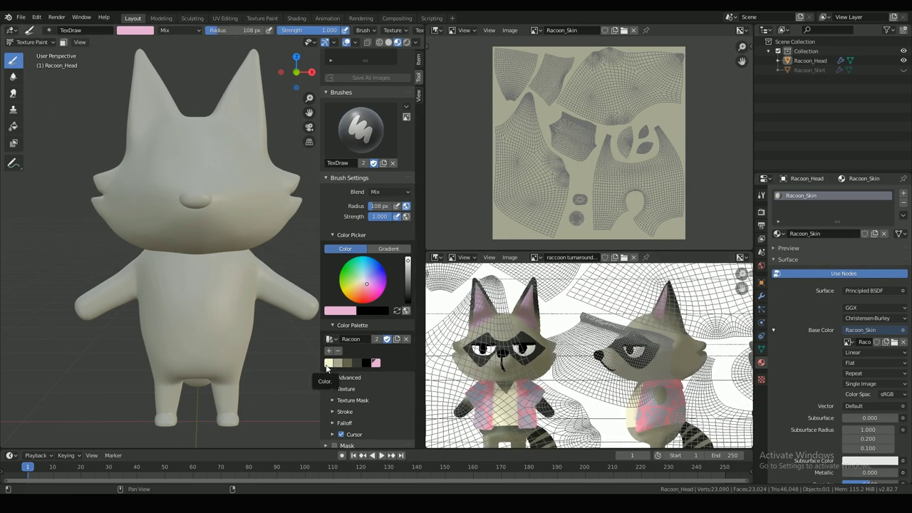
Choose the charcoal palette colour for the TexDraw brush and set its radius to 22 px.
click(357, 364)
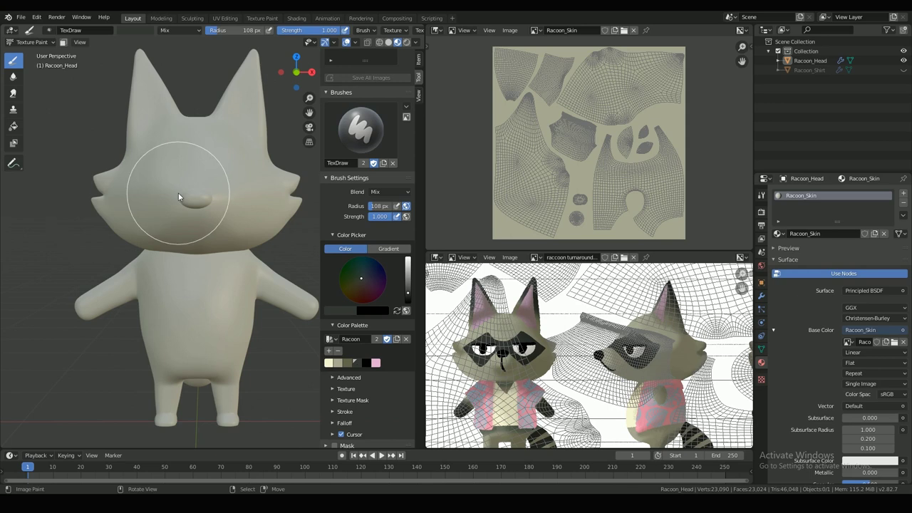
scroll(353, 171, up, 4)
scroll(379, 226, down, 6)
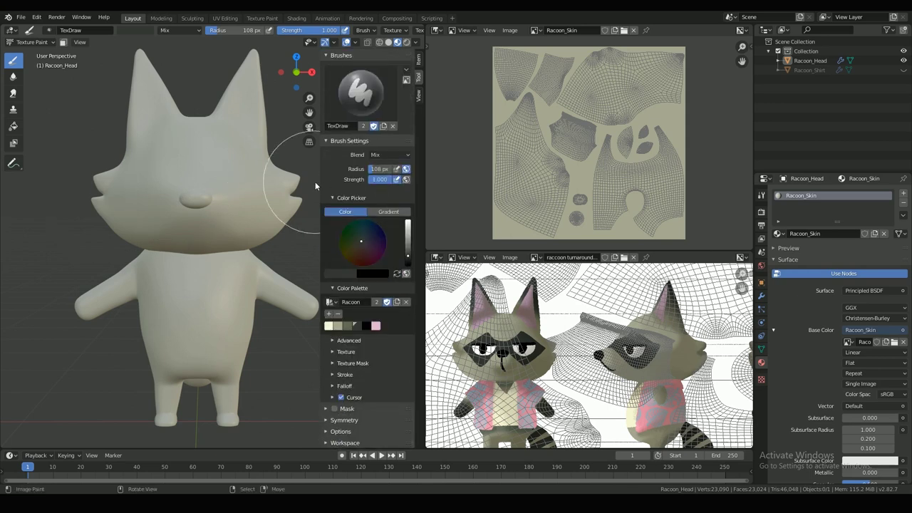
drag(383, 171, 380, 171)
key(f)
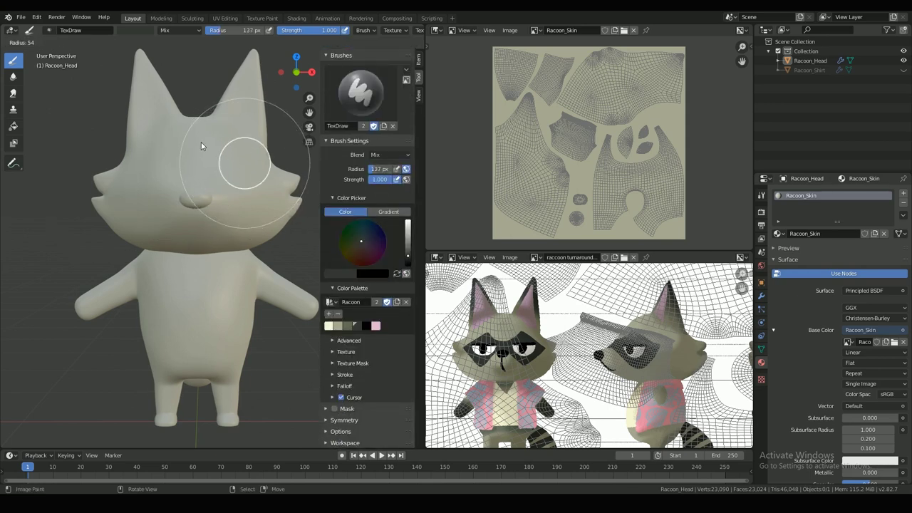
click(248, 172)
key(f)
click(242, 172)
Try a brush strength of 0.594 and restore it to 1.000.
key(shift+f)
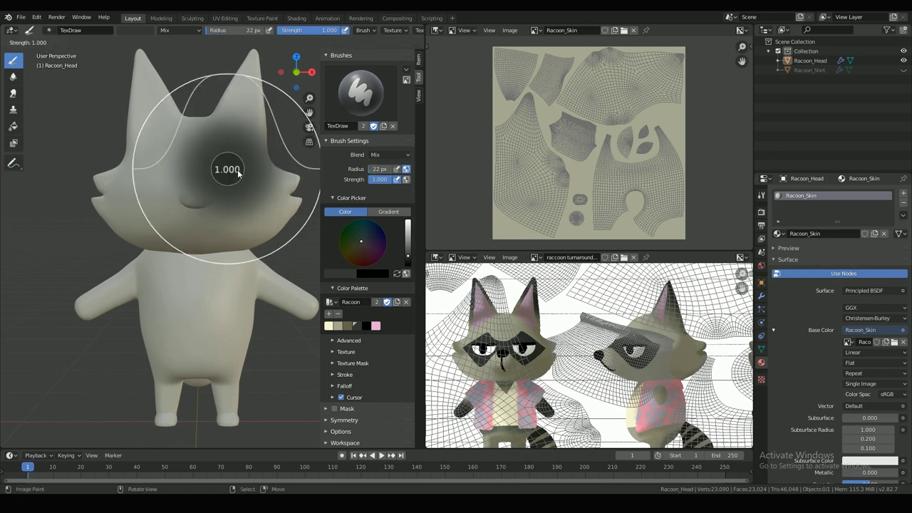
click(266, 177)
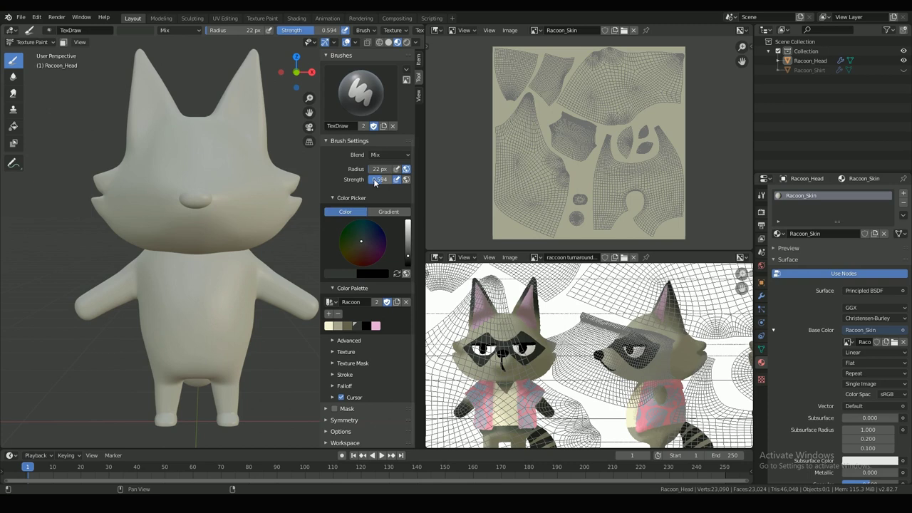
key(shift+f)
click(216, 175)
scroll(242, 182, up, 2)
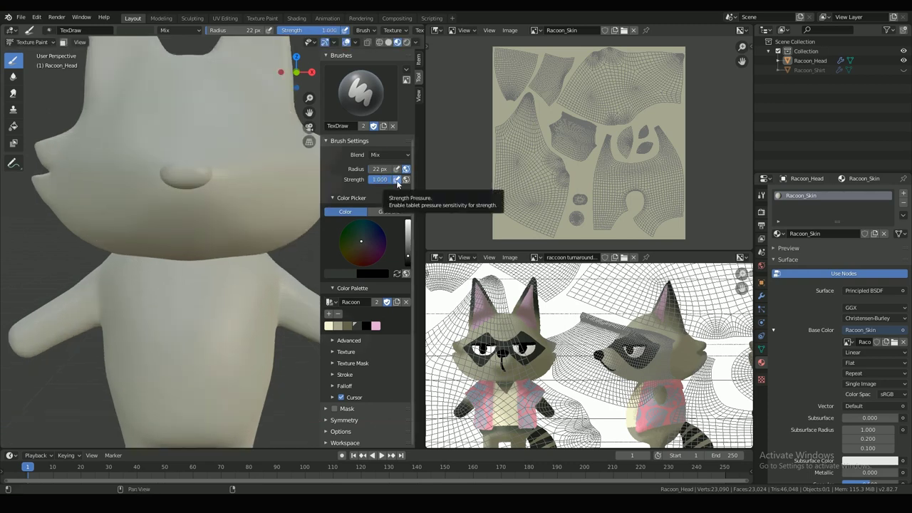
Try charcoal brush dabs on both sides of the raccoon's nose and undo them.
click(248, 182)
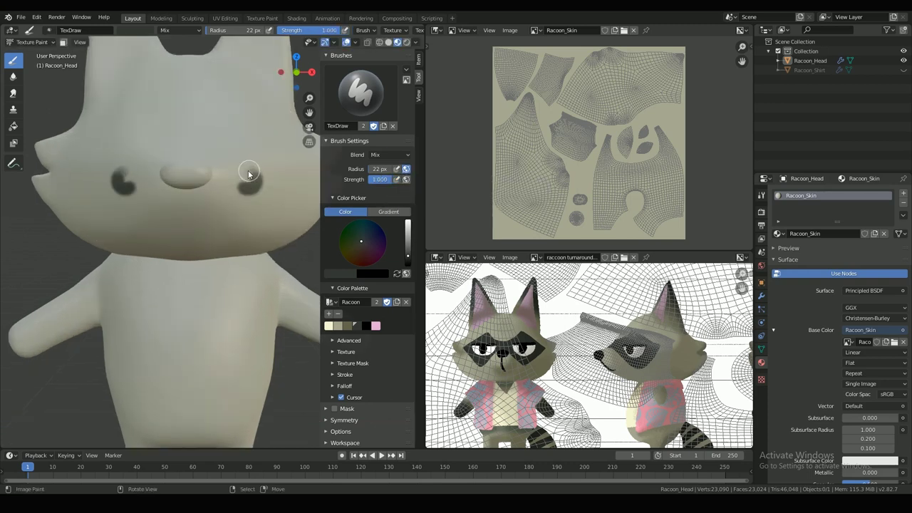
key(ctrl+z)
key(ctrl+z)
Return the raccoon to Object Mode in the right side view and save the file.
key(KP_1)
scroll(187, 203, up, 4)
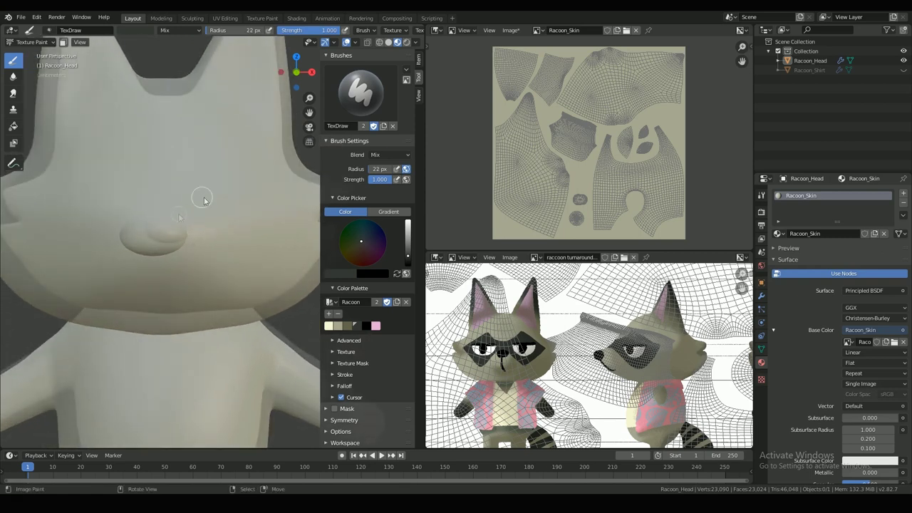
key(KP_3)
shift+middle_drag(183, 211, 265, 207)
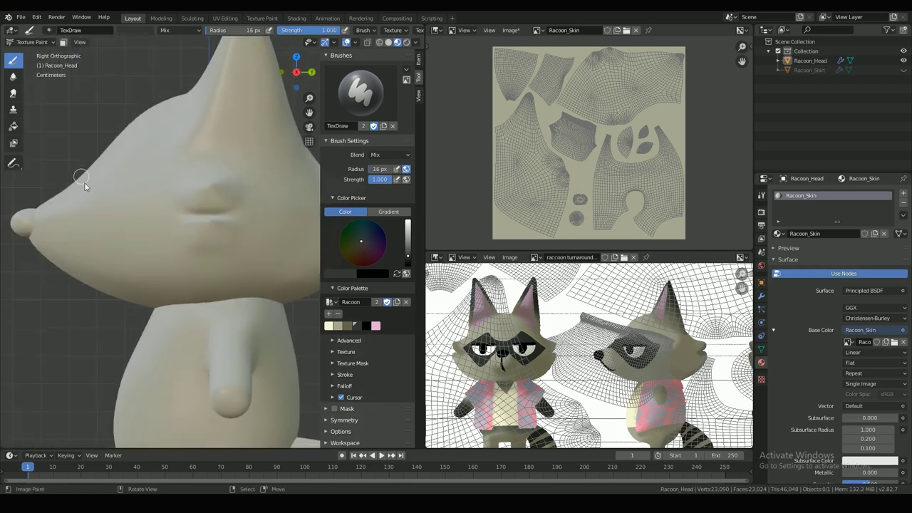
click(30, 42)
click(29, 45)
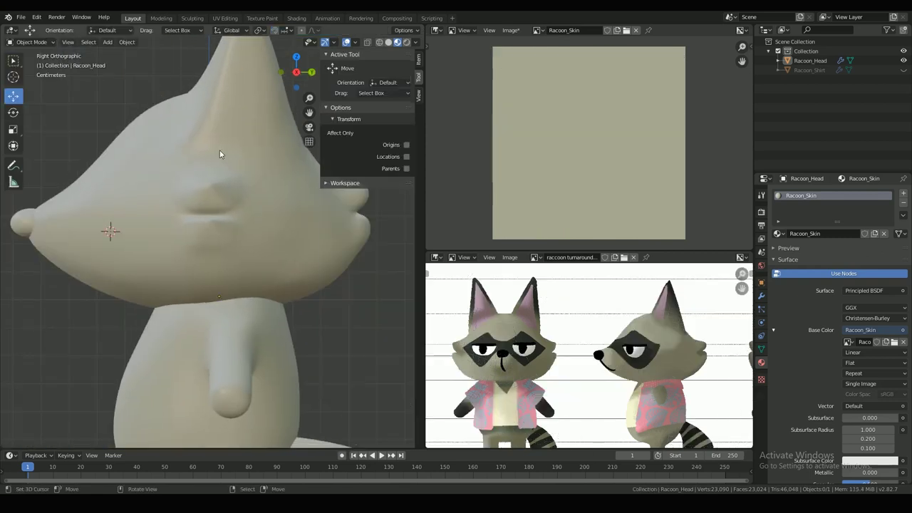
key(ctrl+s)
scroll(221, 149, down, 3)
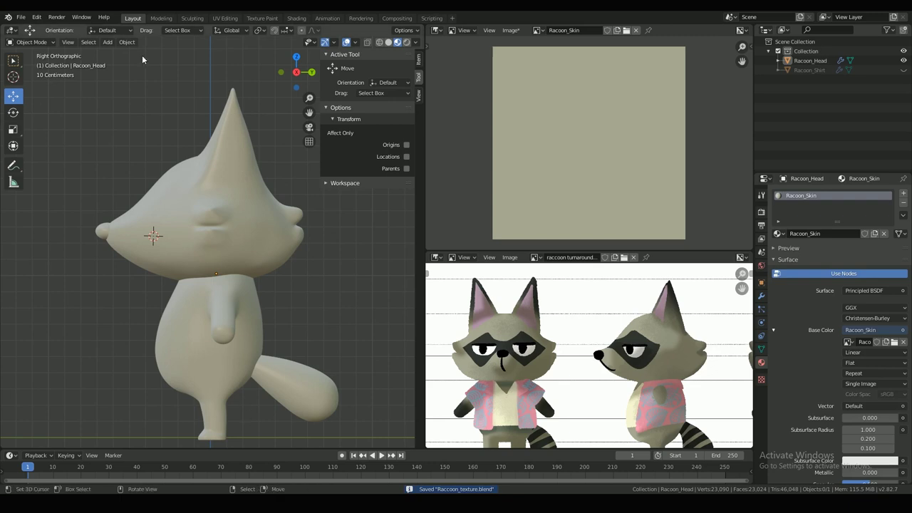
Paste the copied reference image empties into the scene and unhide both Empty and Empty.001.
key(ctrl+v)
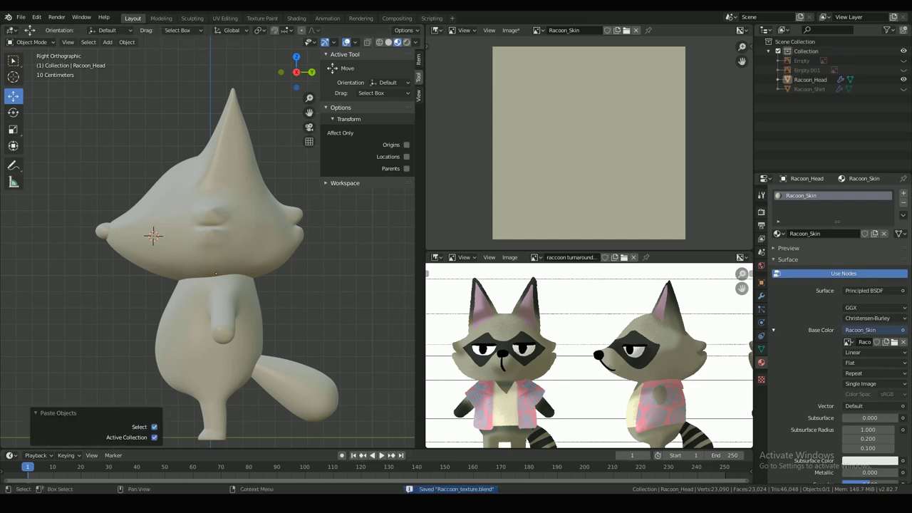
click(903, 69)
click(903, 61)
click(267, 207)
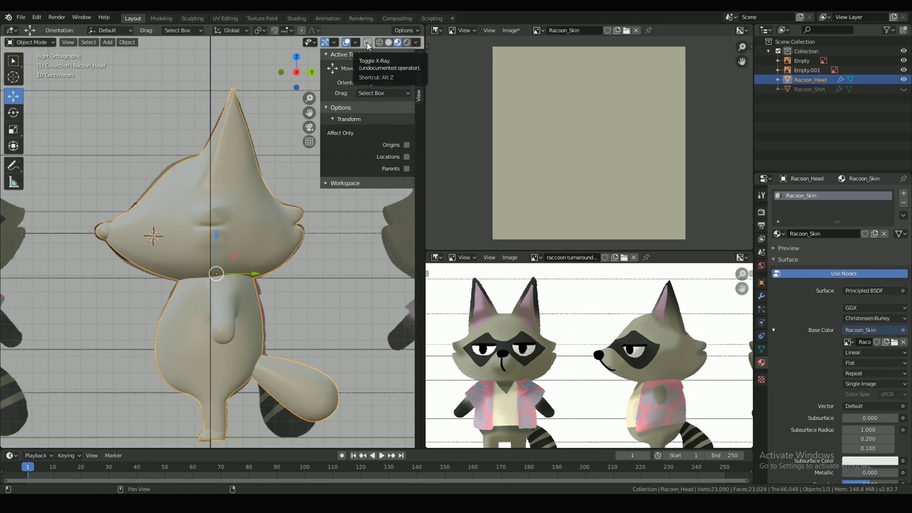
Set the front-view reference Empty to display its image from both sides.
click(824, 68)
click(821, 62)
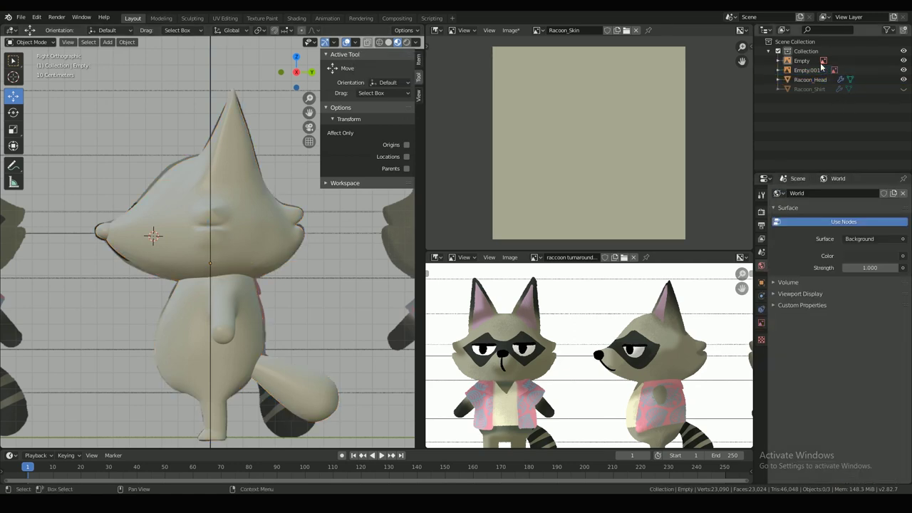
click(761, 323)
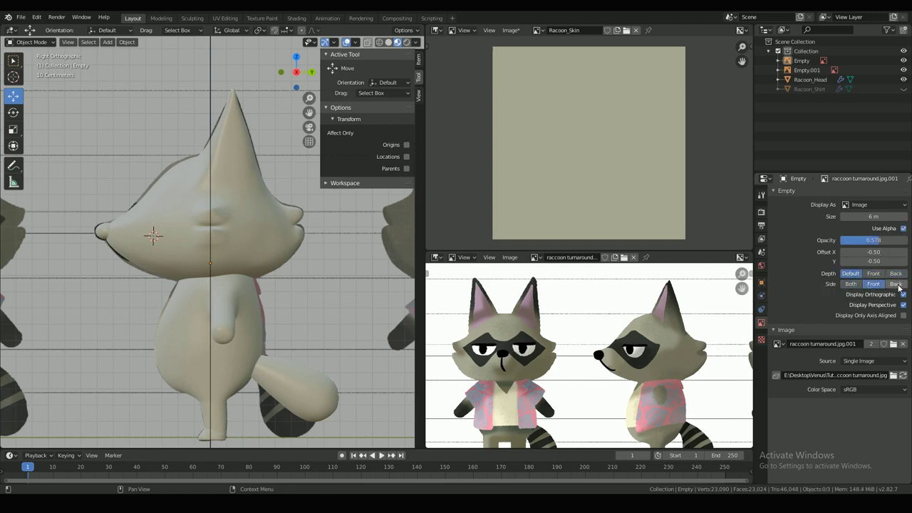
click(851, 284)
middle_drag(235, 292, 297, 288)
Set the depth of the side-view reference Empty.001 to Front so it overlays the raccoon.
click(123, 137)
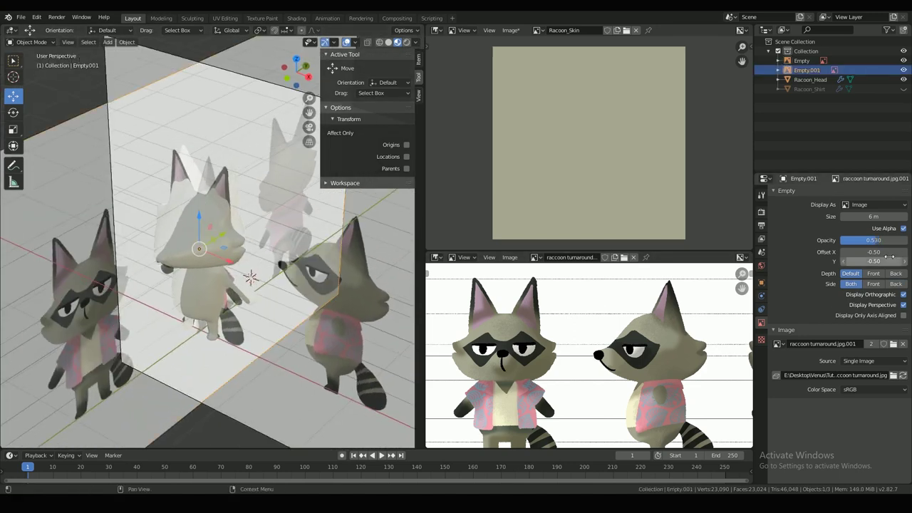
click(872, 273)
click(851, 273)
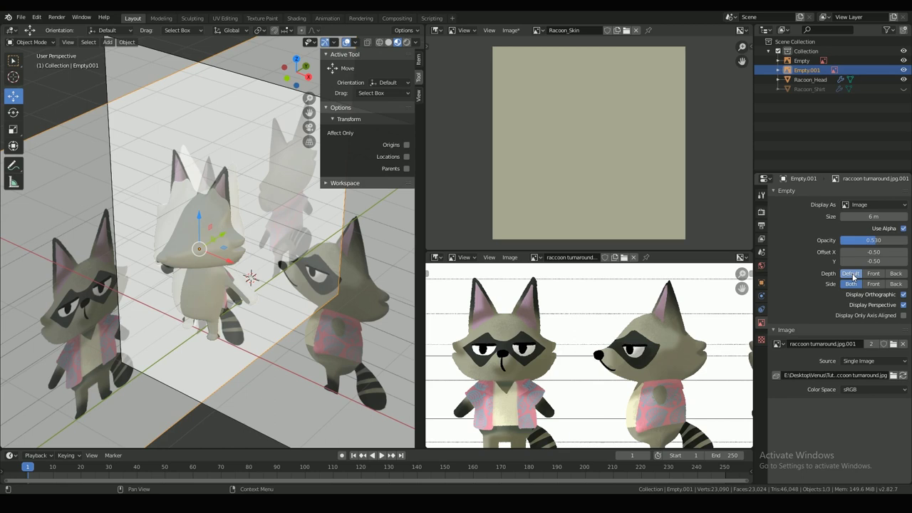
key(KP_3)
scroll(357, 267, up, 3)
scroll(319, 239, down, 6)
click(870, 276)
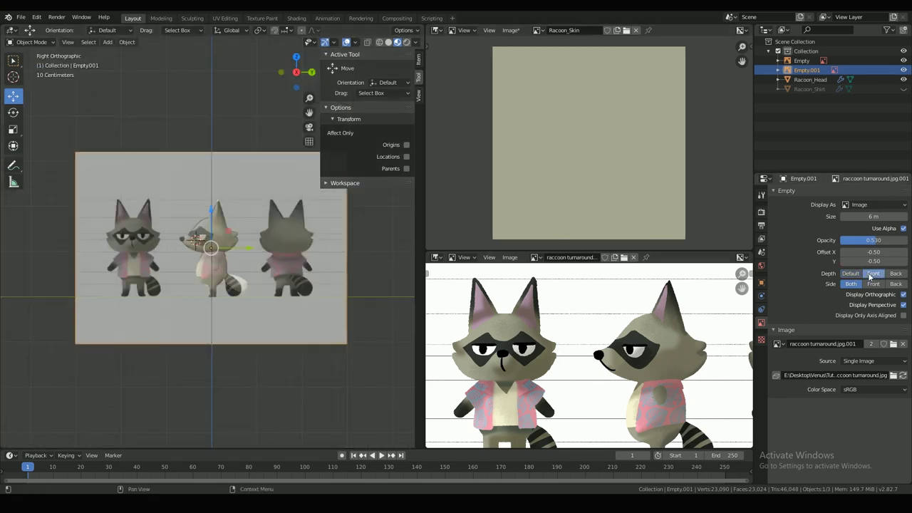
scroll(192, 238, up, 8)
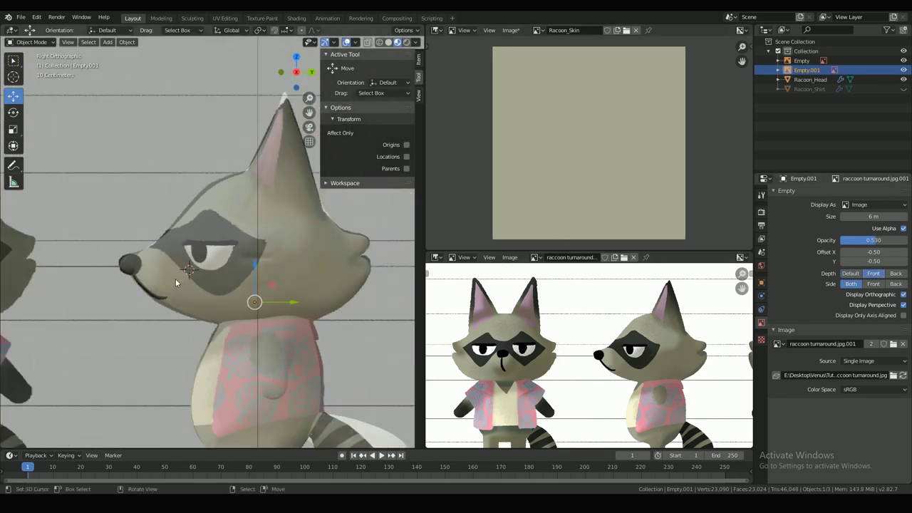
middle_drag(175, 279, 188, 296)
Set the front-view reference Empty's depth to Front and its opacity to 0.200.
key(KP_1)
right_click(267, 123)
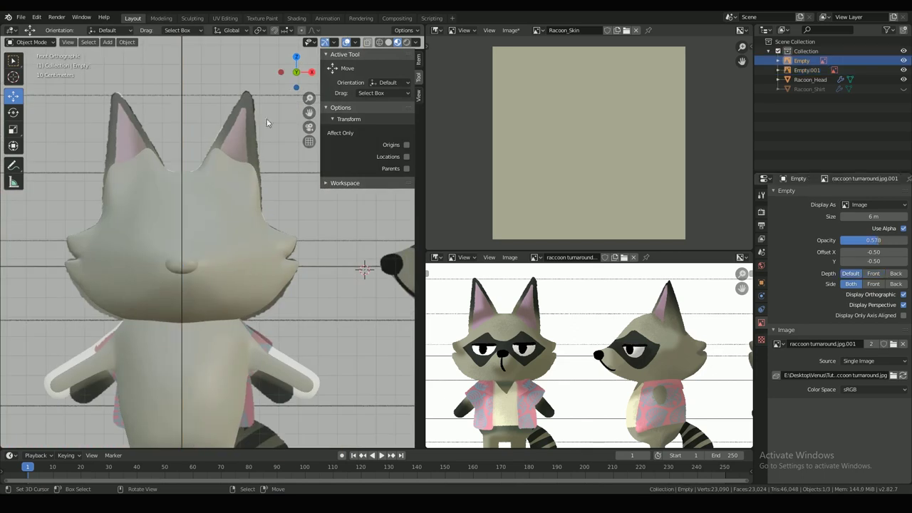
click(873, 273)
mouse_move(242, 288)
middle_down()
mouse_move(102, 300)
mouse_move(183, 293)
middle_up()
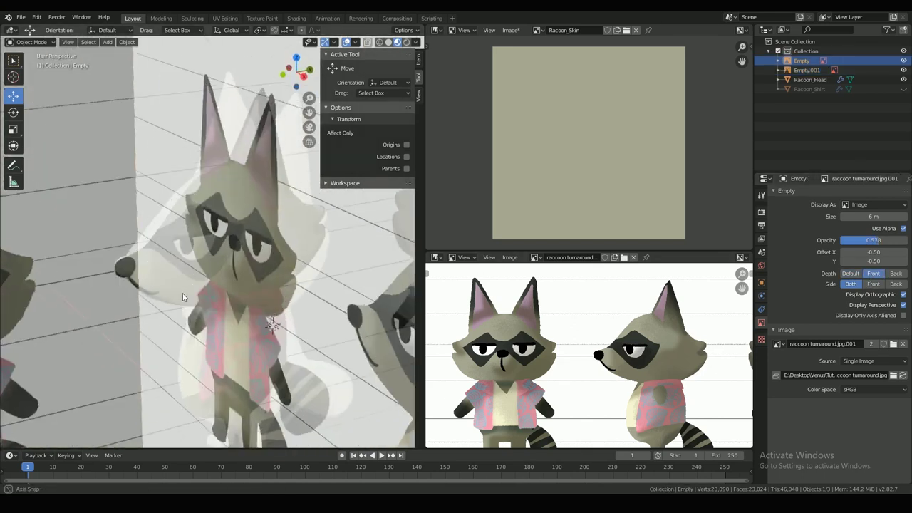
key(KP_3)
key(Return)
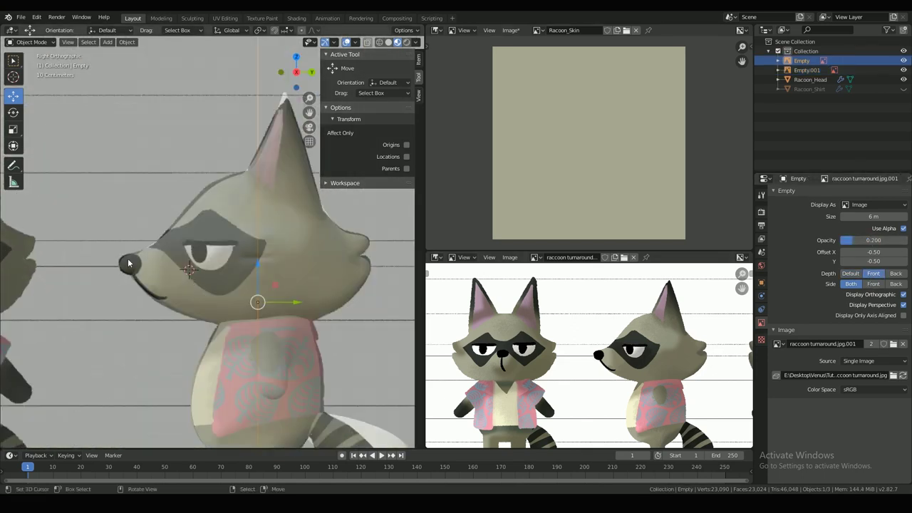
Lower the opacity of the side-view reference Empty.001 and save the file.
key(KP_1)
key(KP_3)
click(241, 253)
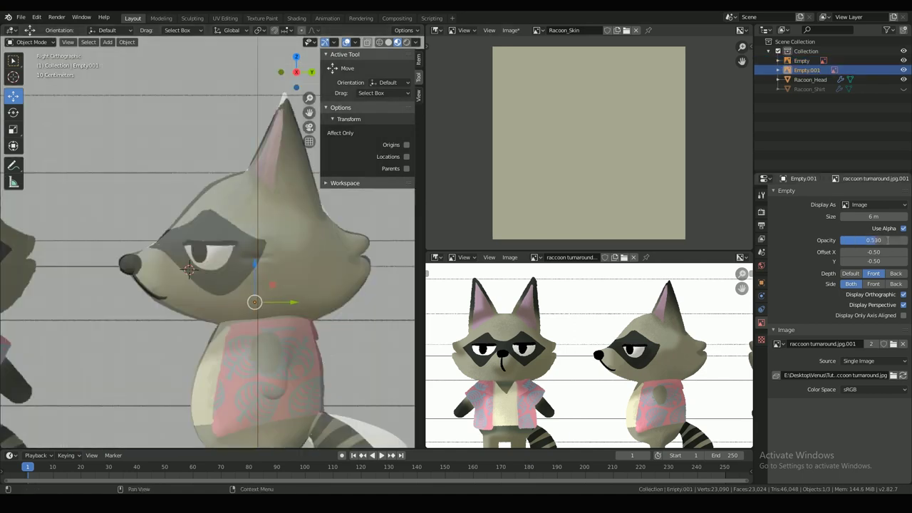
key(ctrl+s)
scroll(241, 253, up, 2)
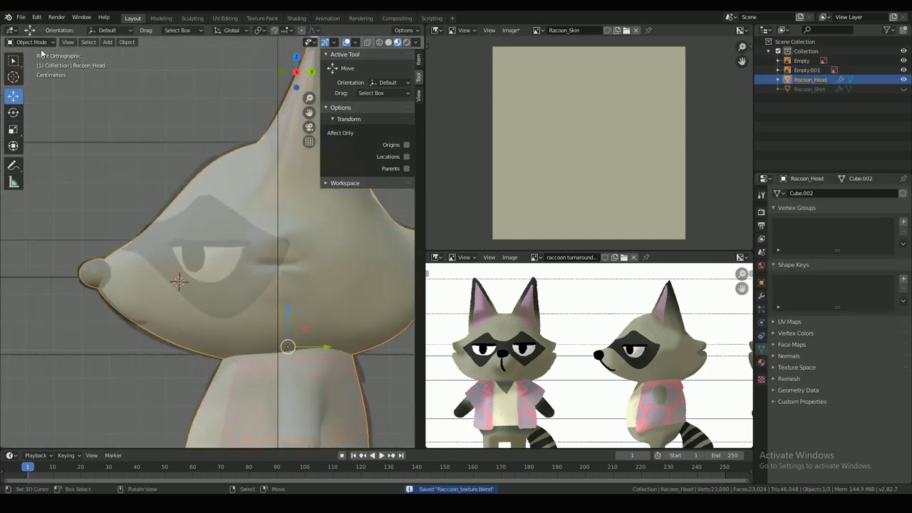
Put Racoon_Head into Texture Paint mode and save the file.
click(33, 42)
click(43, 109)
key(ctrl+s)
shift+middle_drag(260, 215, 207, 187)
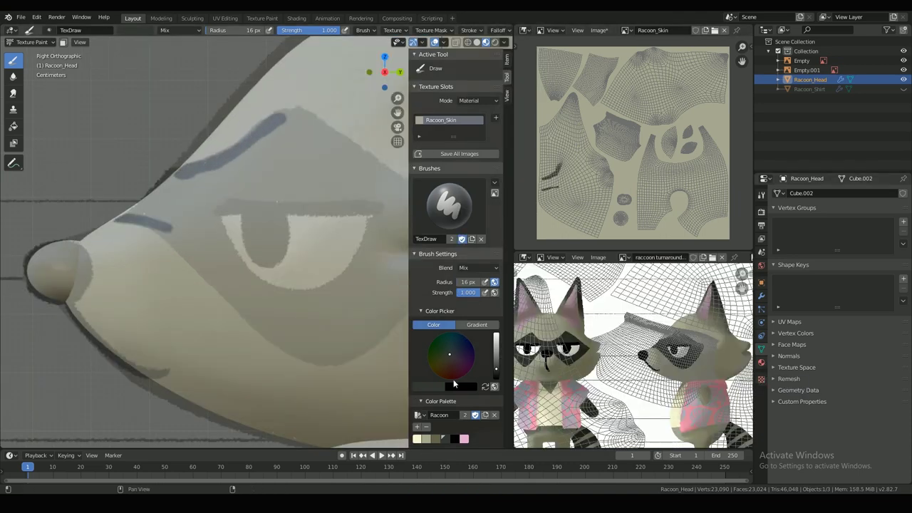
Outline the raccoon's eye mask in the sampled dark grey, following the side-view reference.
key(s)
drag(281, 118, 314, 124)
shift+middle_drag(336, 192, 235, 173)
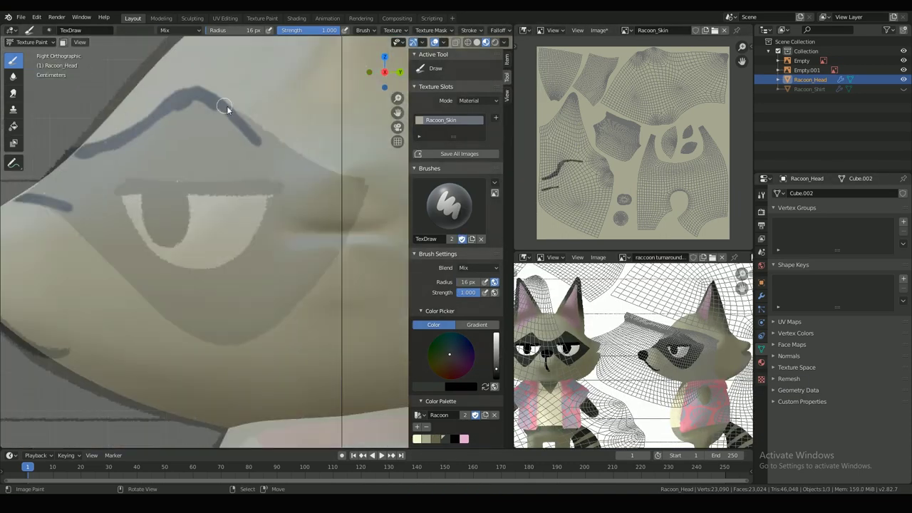
mouse_move(295, 154)
mouse_down()
mouse_move(360, 182)
mouse_move(319, 241)
mouse_up()
mouse_move(64, 212)
mouse_down()
mouse_move(112, 261)
mouse_move(226, 341)
mouse_move(315, 257)
mouse_up()
key(s)
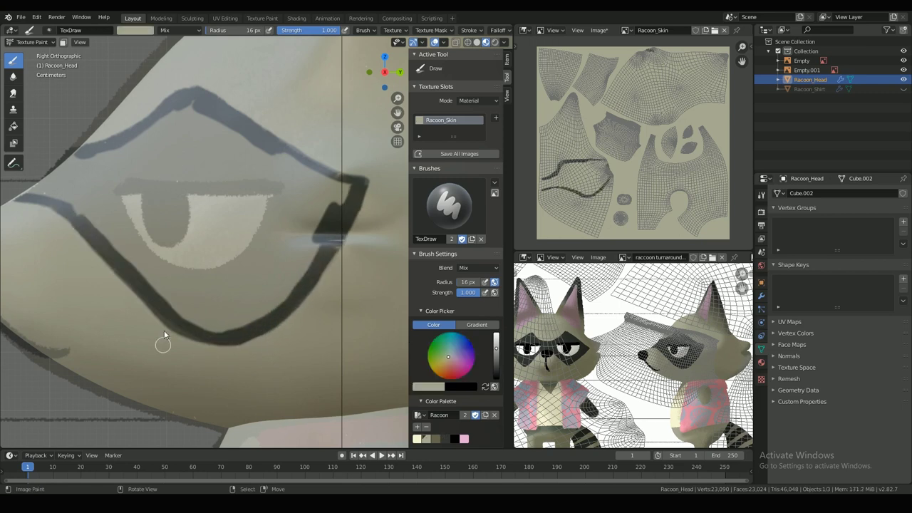
Trace the eye mask's angular outline in dark grey along the front-view reference.
key(KP_1)
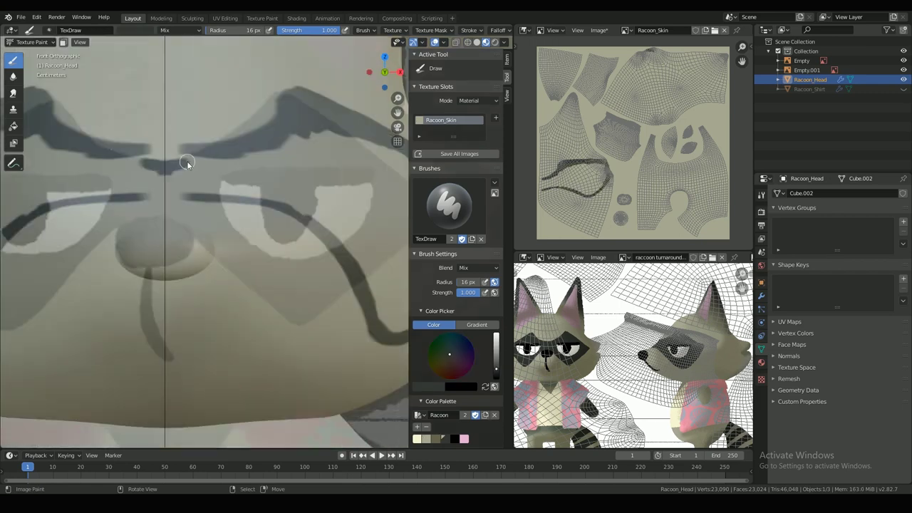
click(445, 439)
scroll(263, 196, down, 1)
mouse_move(199, 236)
mouse_down()
mouse_move(293, 305)
mouse_move(305, 293)
mouse_up()
click(435, 439)
drag(305, 294, 318, 279)
click(446, 439)
shift+middle_drag(335, 207, 236, 207)
mouse_move(217, 155)
mouse_down()
mouse_move(254, 166)
mouse_move(203, 291)
mouse_up()
Cover the surplus mask lines on the cheek with the beige skin colour, using a 12 px brush.
click(426, 439)
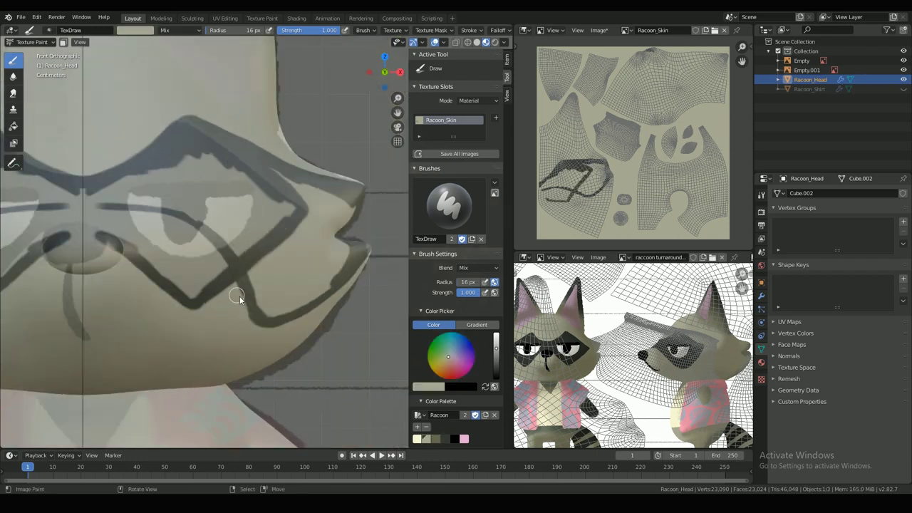
drag(257, 165, 308, 206)
middle_drag(275, 207, 246, 160)
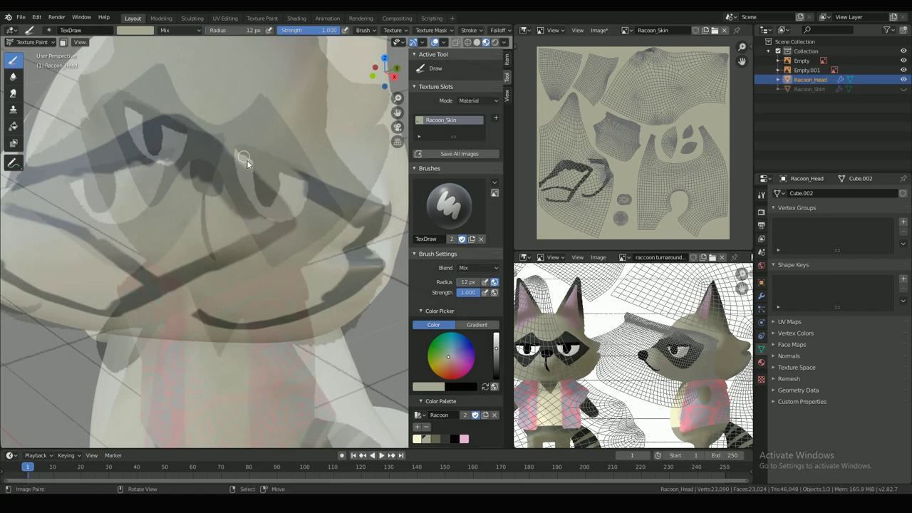
key(KP_1)
key(f)
drag(258, 307, 351, 279)
Rework the mask outline beside the muzzle in side view with dark grey, covering the old lower line in beige.
key(KP_3)
shift+middle_drag(242, 235, 363, 181)
click(445, 439)
key(f)
click(197, 225)
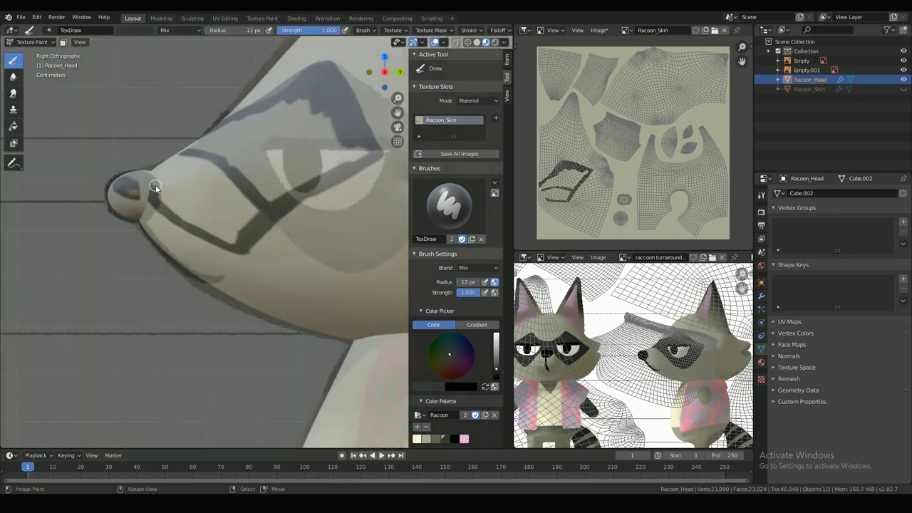
click(426, 439)
drag(245, 250, 191, 227)
Thicken the mask outline across the nose bridge and along its side in dark grey, from front and side views.
middle_drag(235, 228, 306, 208)
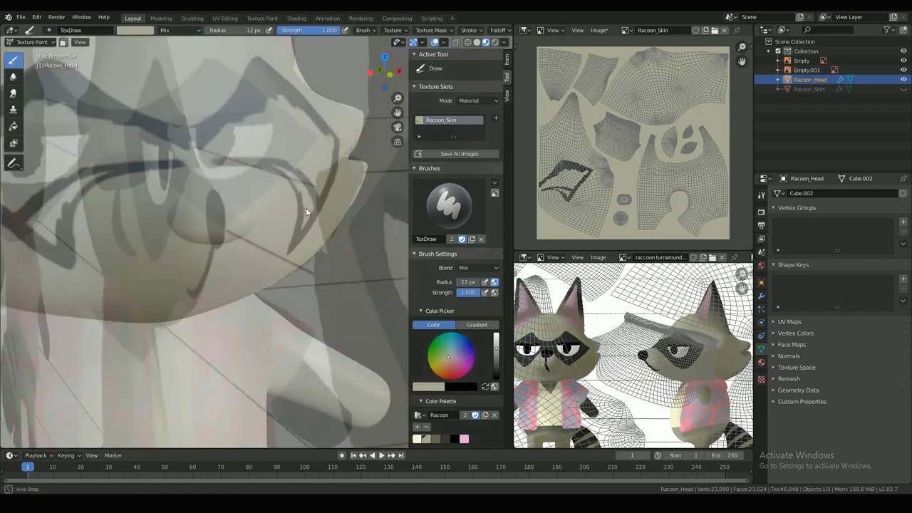
click(446, 439)
key(KP_1)
drag(187, 151, 220, 128)
key(KP_3)
drag(210, 162, 225, 224)
Hide both reference empties and fill the inside of the eye mask with dark grey.
key(KP_1)
click(903, 61)
click(904, 70)
scroll(235, 143, up, 5)
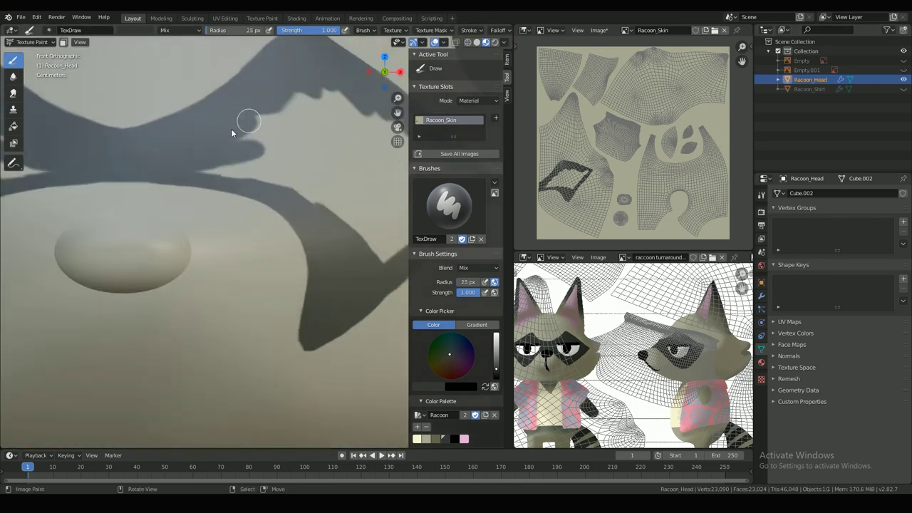
drag(234, 133, 335, 107)
shift+middle_drag(303, 167, 239, 143)
drag(240, 144, 356, 171)
shift+middle_drag(371, 153, 280, 142)
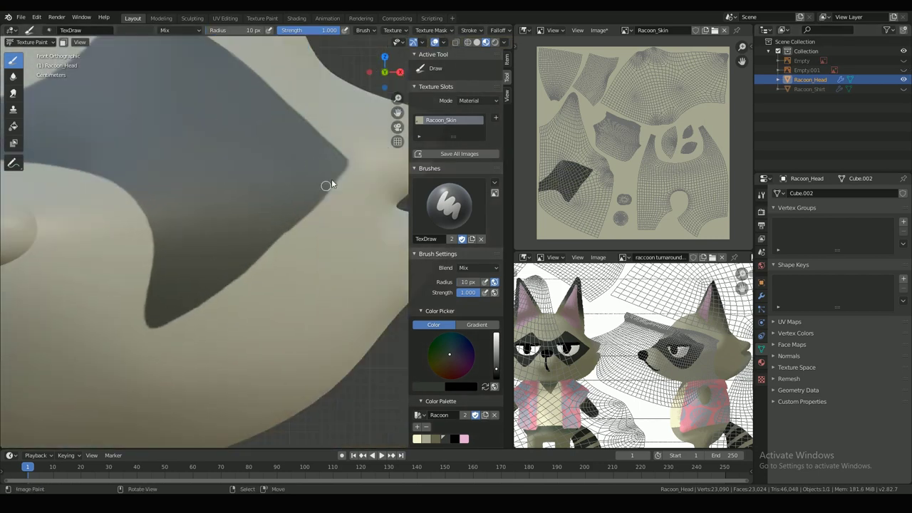
drag(289, 233, 227, 276)
Trim the rear edge of the eye mask with the beige skin colour from the side view.
click(427, 439)
scroll(282, 241, down, 5)
middle_drag(282, 241, 207, 218)
key(KP_3)
scroll(208, 218, up, 4)
click(904, 80)
key(f)
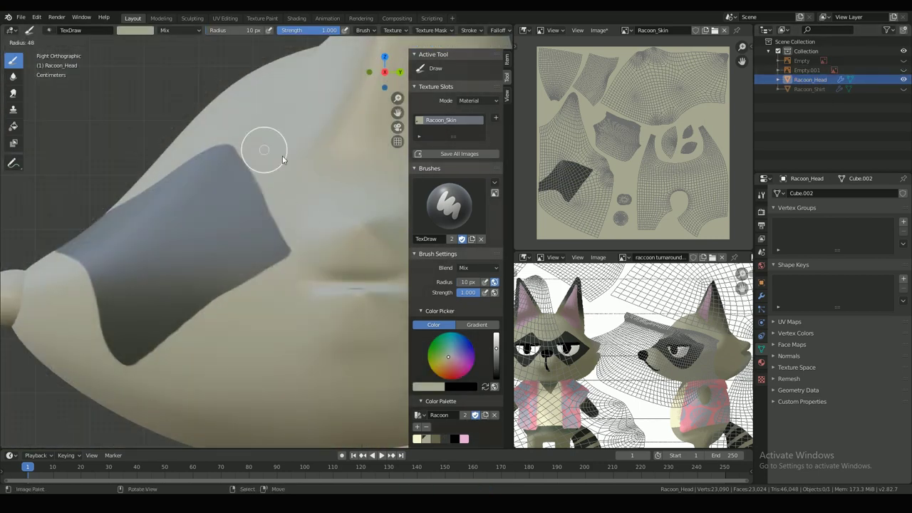
click(282, 156)
drag(260, 191, 279, 229)
Clean up the mask's edges in dark grey with an 8 px brush and save the file.
key(f)
click(280, 179)
click(445, 439)
drag(244, 178, 250, 220)
key(KP_1)
scroll(162, 176, up, 2)
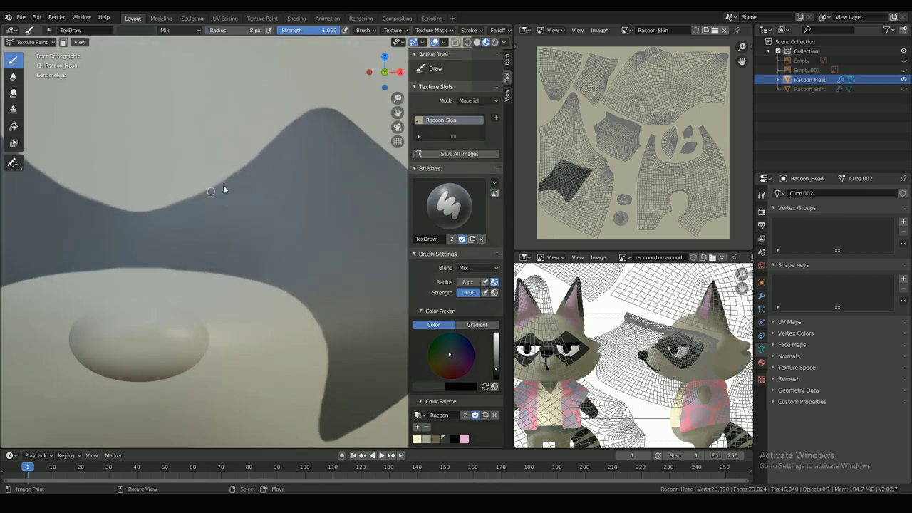
scroll(231, 189, down, 5)
middle_drag(285, 189, 220, 186)
key(ctrl+s)
Extend the mask's lower edge over the muzzle in dark grey with the 8 px brush, making the contour straighter.
key(KP_1)
scroll(250, 213, up, 3)
drag(219, 212, 301, 258)
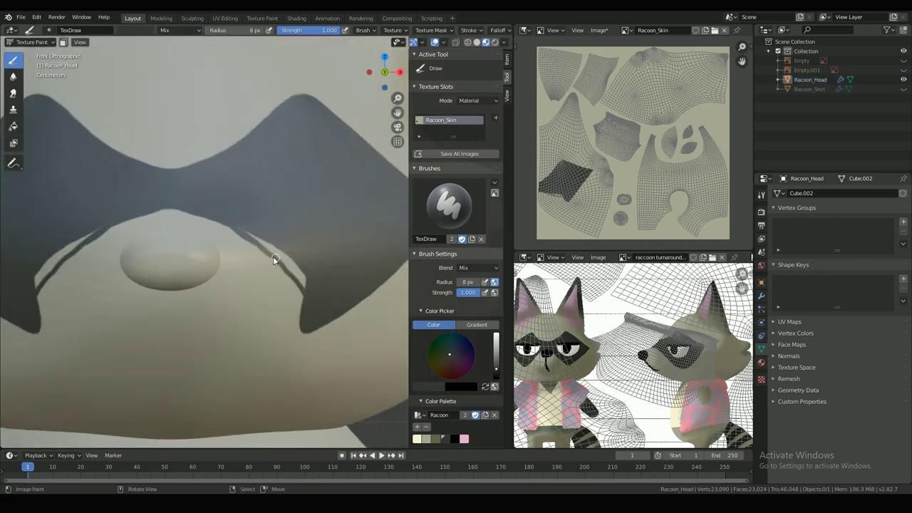
scroll(273, 257, up, 4)
drag(147, 196, 180, 207)
shift+middle_drag(181, 204, 130, 134)
drag(130, 135, 244, 208)
shift+middle_drag(229, 202, 273, 232)
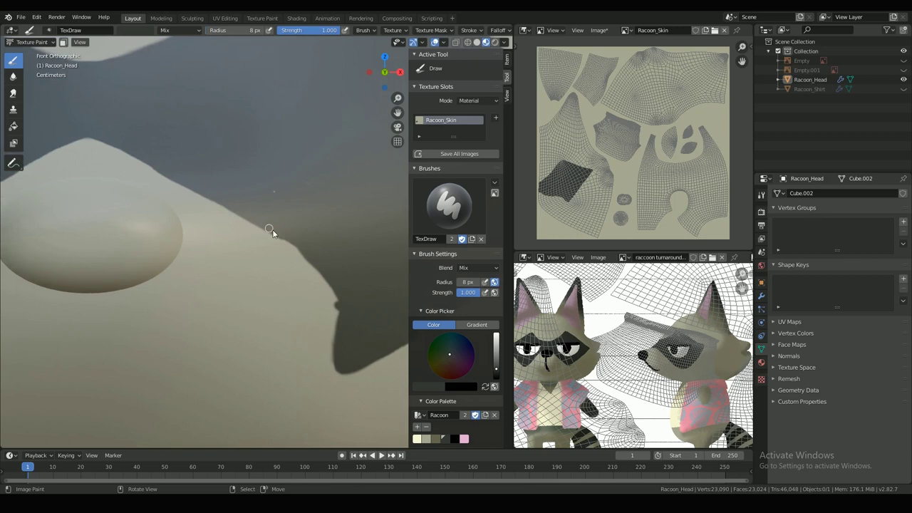
drag(272, 233, 329, 286)
shift+middle_drag(244, 191, 213, 181)
scroll(214, 181, down, 3)
shift+middle_drag(142, 160, 256, 176)
drag(191, 166, 233, 179)
Erase the leftover pointed tip below the eye mask with the beige skin colour.
shift+middle_drag(329, 136, 270, 89)
click(426, 439)
drag(288, 217, 312, 251)
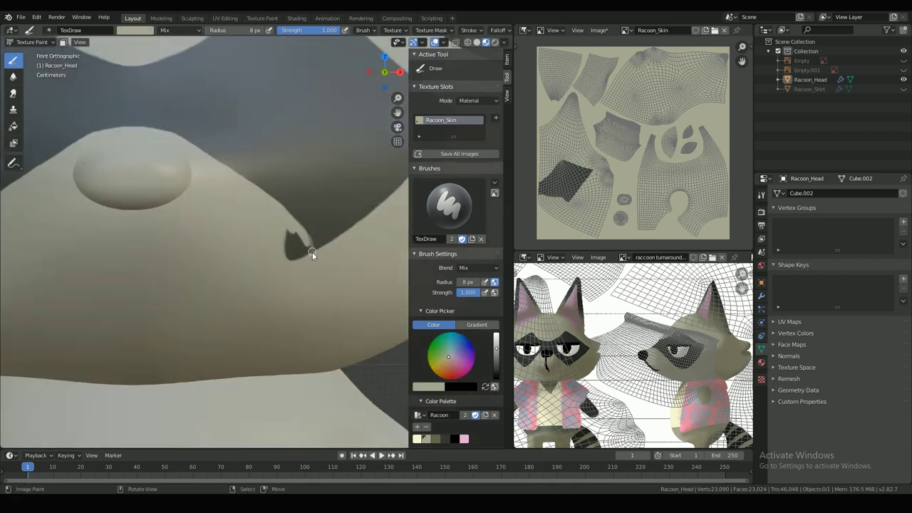
scroll(369, 229, down, 5)
mouse_move(371, 188)
middle_down()
mouse_move(337, 188)
mouse_move(267, 131)
middle_up()
Dab black paint on the nose, then save the file and the Racoon_Skin image.
scroll(267, 132, down, 3)
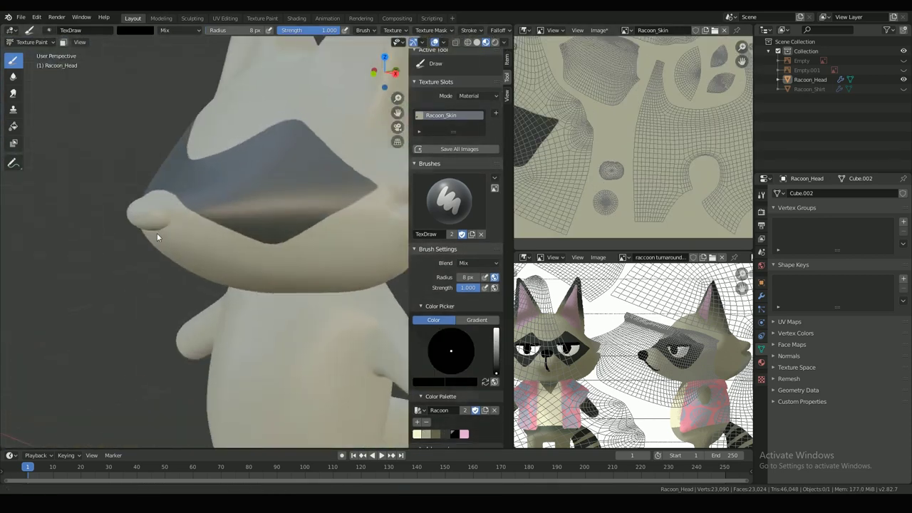
scroll(157, 237, up, 3)
drag(176, 238, 152, 247)
middle_drag(185, 255, 285, 246)
key(ctrl+s)
scroll(637, 127, down, 3)
mouse_move(637, 127)
middle_down()
mouse_move(638, 184)
mouse_move(626, 86)
middle_up()
click(599, 31)
click(623, 107)
Fill the nose's UV island with black directly in the Racoon_Skin image.
middle_drag(684, 157, 643, 148)
scroll(659, 132, up, 4)
middle_drag(688, 107, 624, 125)
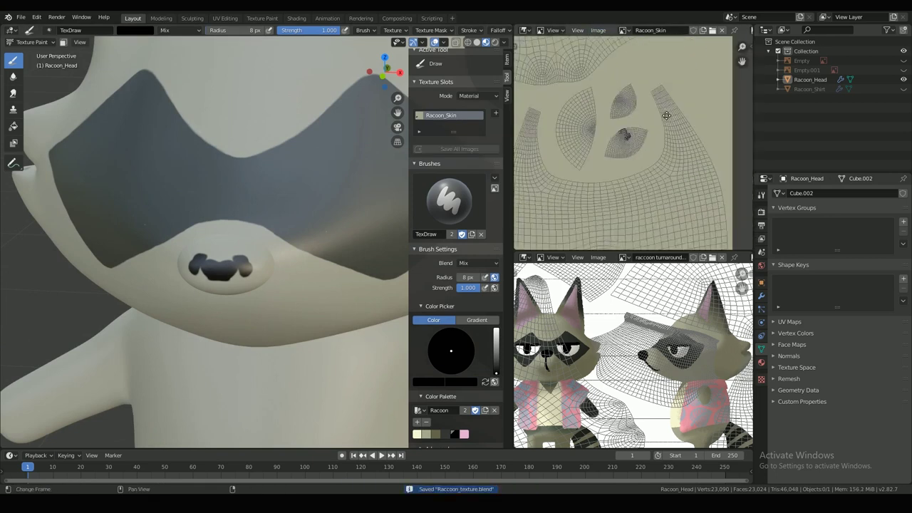
scroll(623, 117, up, 5)
drag(547, 206, 640, 223)
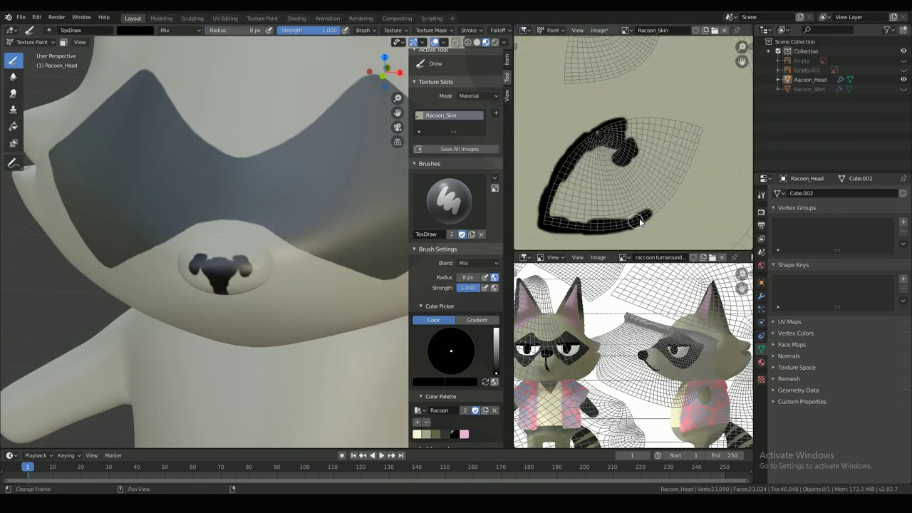
mouse_move(697, 130)
mouse_down()
mouse_move(570, 185)
mouse_move(609, 185)
mouse_move(676, 134)
mouse_up()
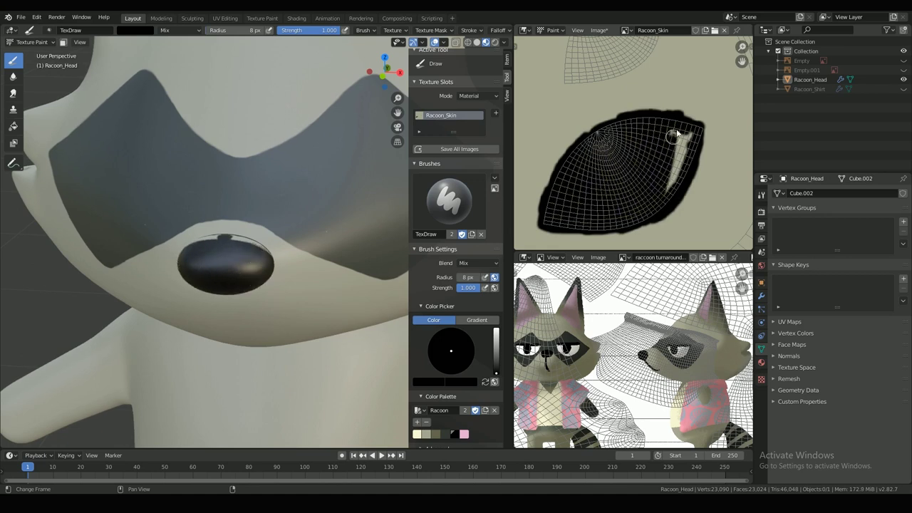
Try to paint a black mouth line below the nose on the model and undo the stroke.
scroll(649, 169, down, 4)
key(KP_1)
scroll(216, 251, up, 2)
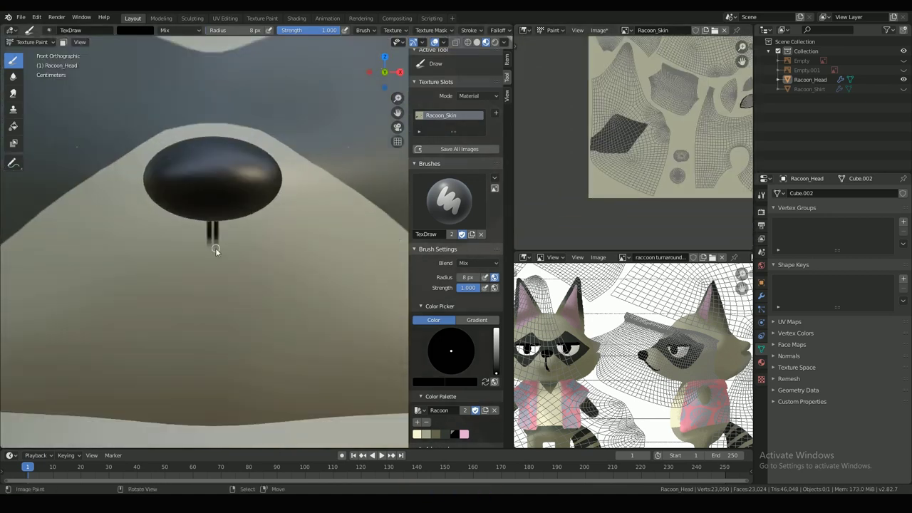
scroll(602, 131, up, 5)
key(ctrl+z)
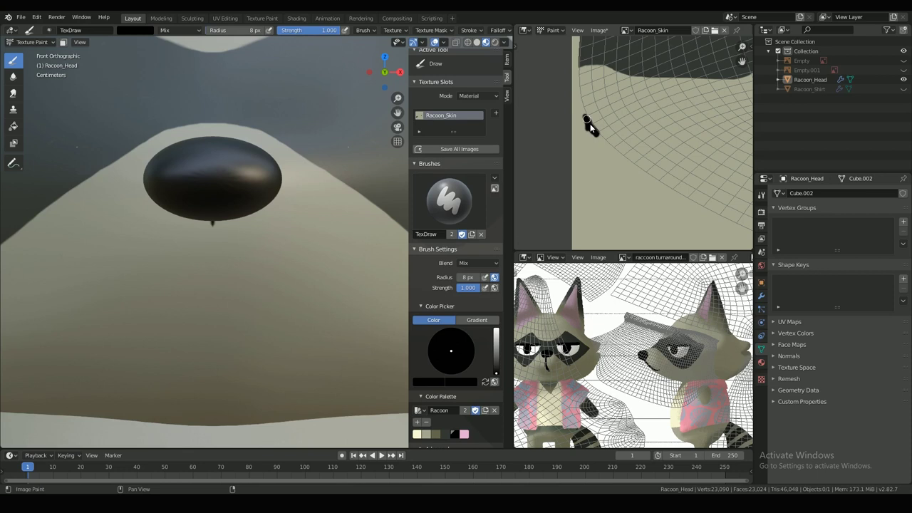
Paint a black mouth line along the muzzle's centre seam in the Racoon_Skin image.
middle_drag(616, 150, 579, 113)
drag(580, 113, 650, 163)
middle_drag(222, 347, 224, 332)
key(KP_3)
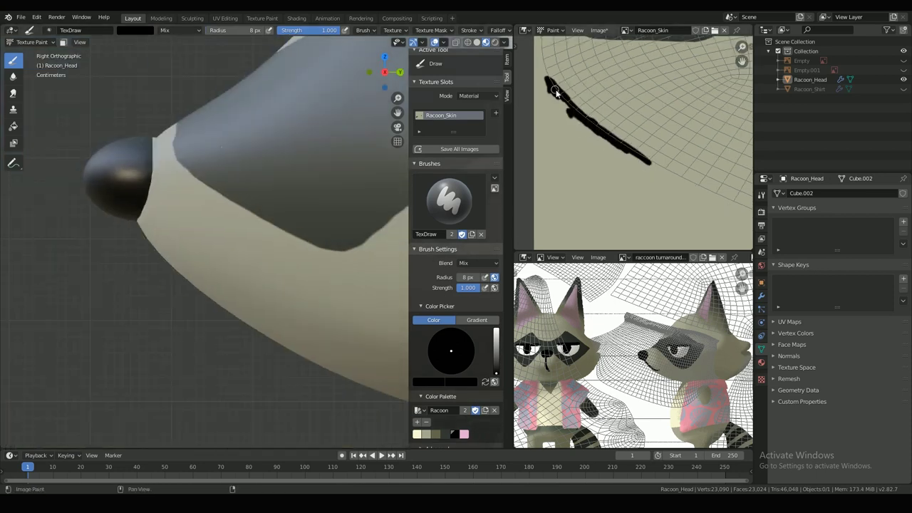
drag(573, 106, 622, 146)
Taper the end of the mouth line by covering it with beige in the Racoon_Skin image, and save all images.
middle_drag(188, 237, 300, 218)
scroll(300, 218, down, 5)
key(s)
key(s)
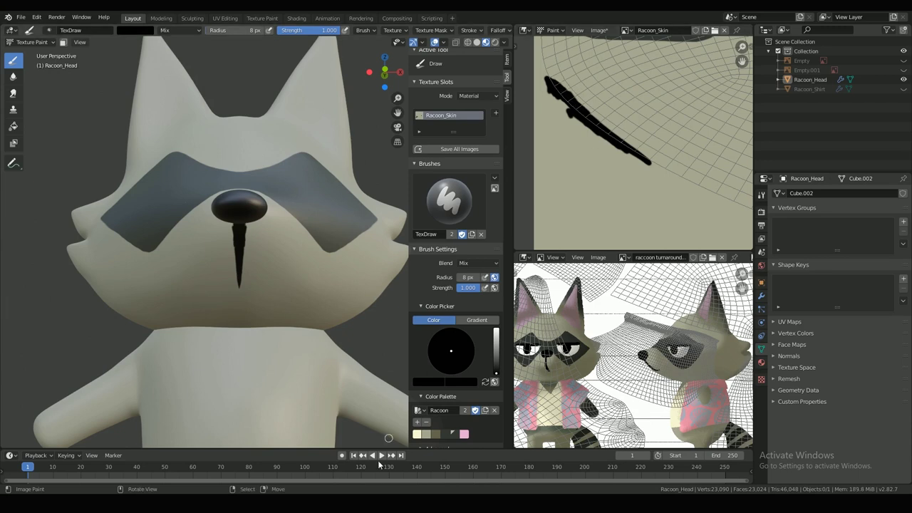
key(s)
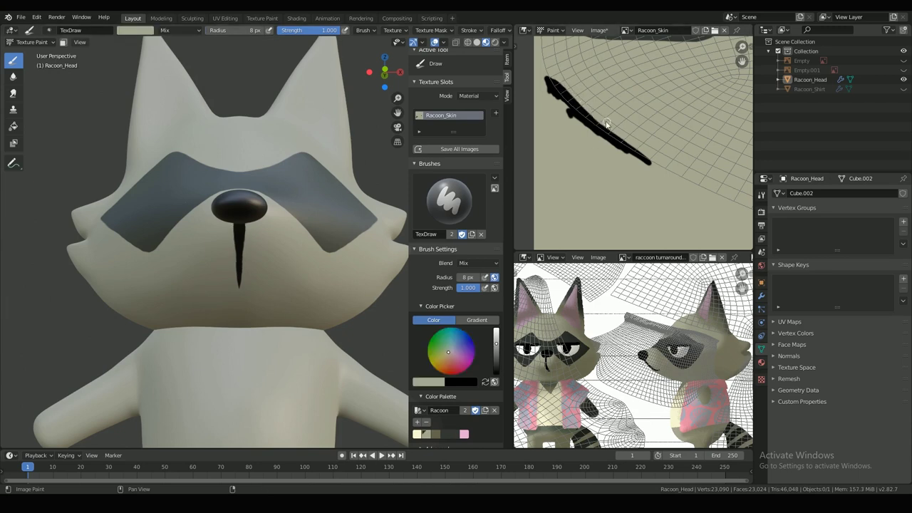
drag(645, 159, 610, 130)
mouse_move(242, 279)
middle_down()
mouse_move(151, 285)
mouse_move(239, 281)
middle_up()
click(460, 149)
Try adding an extra black swatch to the Racoon colour palette.
scroll(306, 271, down, 4)
mouse_move(302, 272)
middle_down()
mouse_move(321, 274)
mouse_move(313, 244)
mouse_move(337, 228)
mouse_move(313, 226)
middle_up()
click(458, 435)
click(417, 422)
click(464, 434)
drag(472, 434, 467, 429)
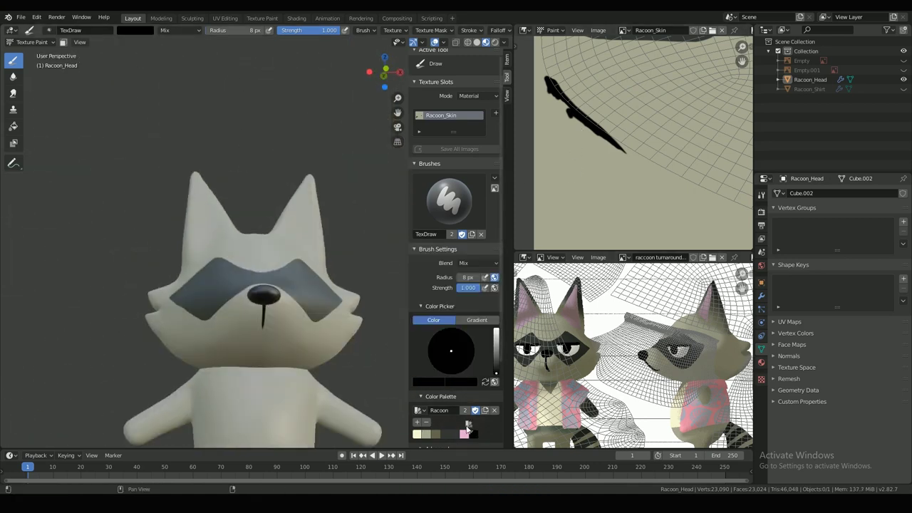
Paint the ear tips dark grey with a 45 px brush, covering front and sides.
click(446, 434)
key(KP_1)
key(f)
click(342, 158)
drag(314, 146, 322, 151)
middle_drag(321, 151, 206, 150)
drag(282, 165, 297, 132)
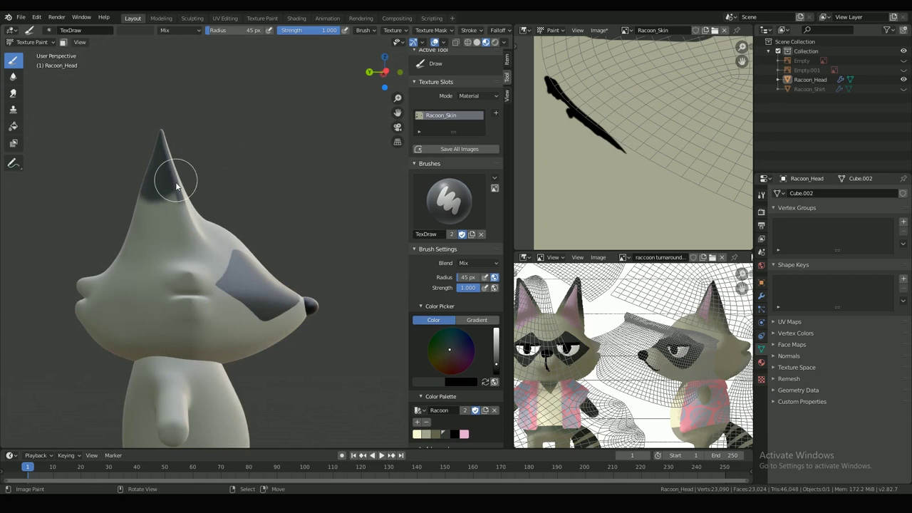
Blend the lower edge of the dark ear tips with the Smear brush at 75 px radius and 0.288 strength.
middle_drag(176, 185, 229, 194)
middle_drag(684, 349, 548, 360)
middle_drag(300, 171, 143, 143)
click(13, 93)
mouse_move(228, 193)
middle_down()
mouse_move(264, 201)
mouse_move(274, 140)
mouse_move(245, 203)
mouse_move(320, 204)
middle_up()
scroll(235, 187, up, 3)
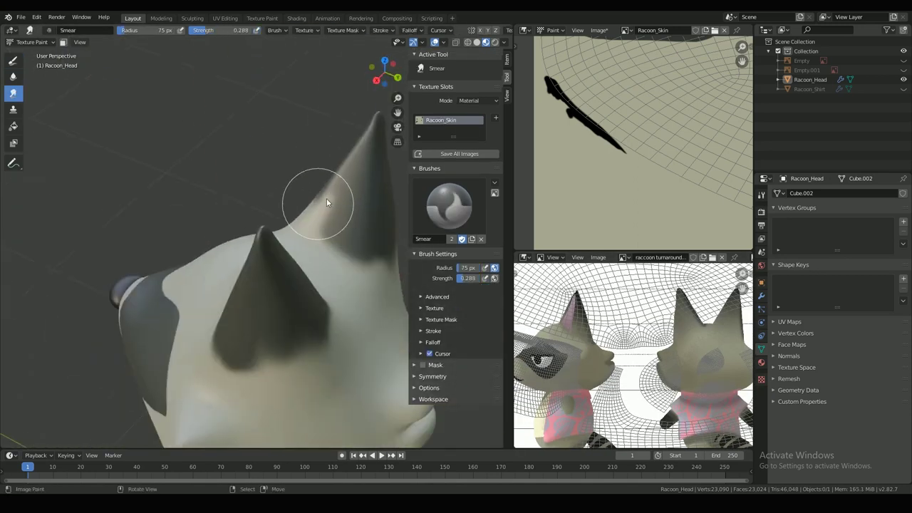
Turn off the viewport display of Racoon_Head's Subdivision modifier.
click(761, 295)
click(778, 205)
click(837, 224)
click(837, 225)
click(838, 224)
middle_drag(228, 232, 285, 238)
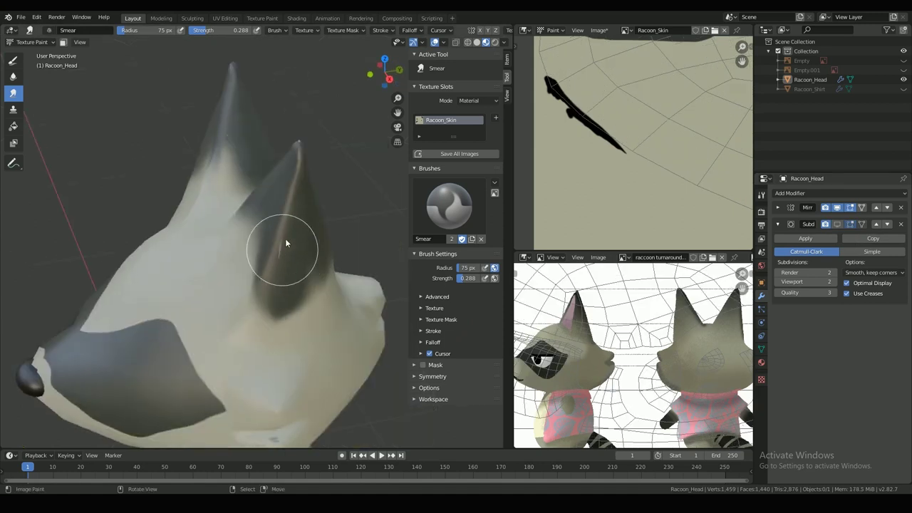
Add more dark grey to the ear tips, smear the transitions into the beige, and save all images.
click(13, 61)
middle_drag(235, 160, 295, 169)
click(13, 93)
middle_drag(349, 203, 280, 211)
middle_drag(136, 178, 197, 175)
click(459, 154)
Smear the ear tip's dark edge in the Racoon_Skin image at 84 px radius and 0.558 strength.
middle_drag(178, 231, 274, 238)
scroll(568, 196, down, 4)
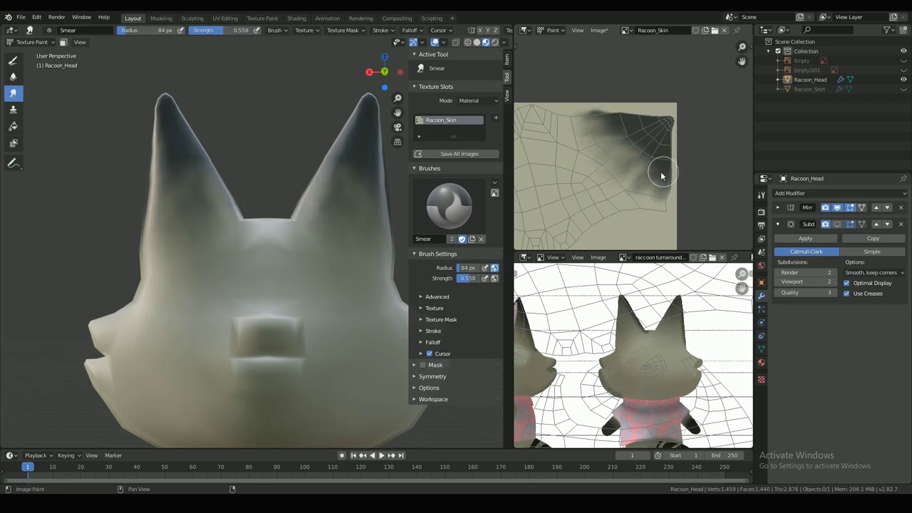
mouse_move(661, 176)
mouse_down()
mouse_move(643, 164)
mouse_move(632, 178)
mouse_up()
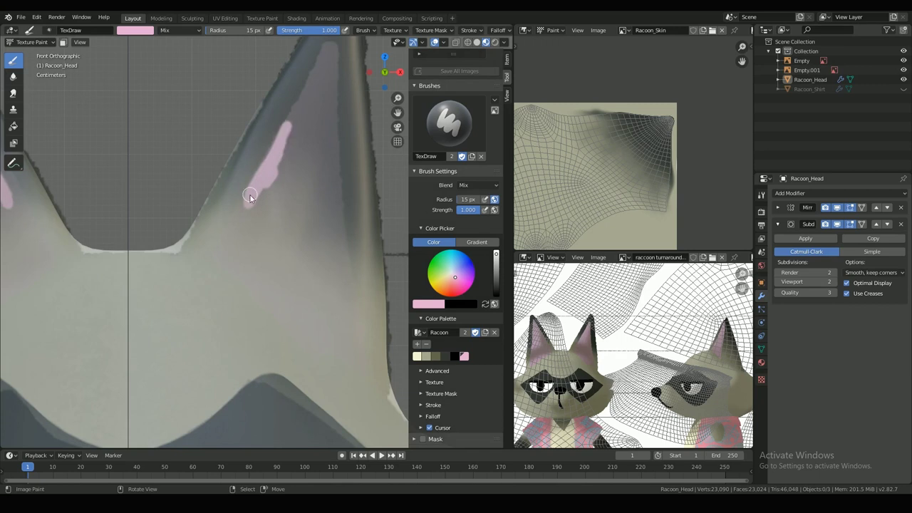
Paint the inner area of the ears pink with the TexDraw brush, outlining the shape at 10 px radius and filling it in.
drag(250, 198, 265, 165)
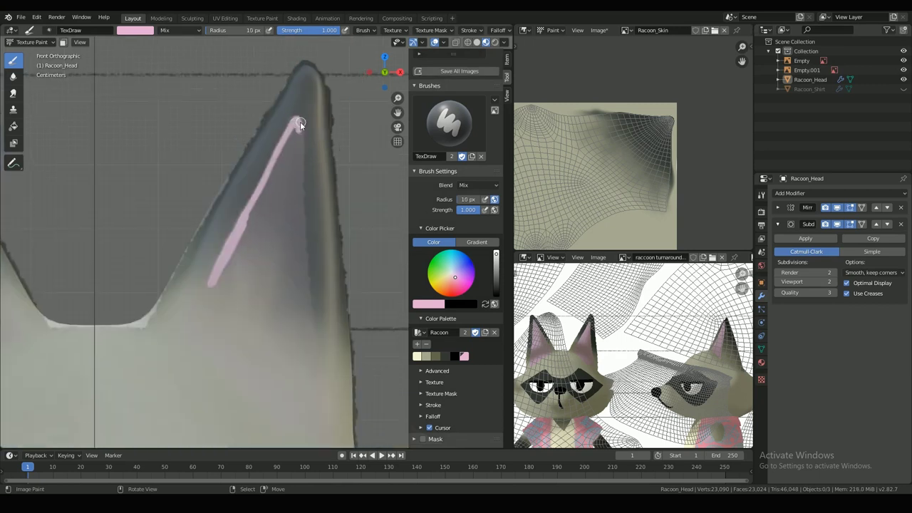
drag(300, 122, 298, 293)
shift+middle_drag(297, 293, 296, 254)
drag(295, 153, 288, 287)
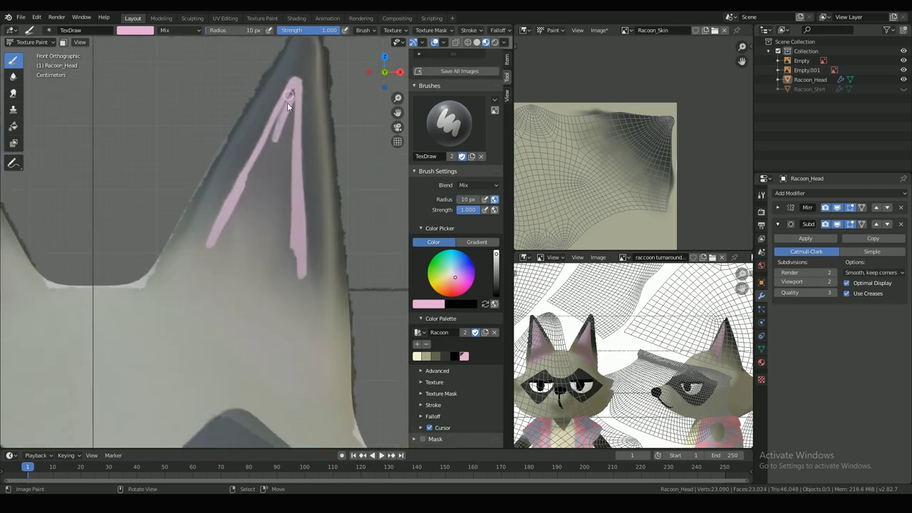
scroll(279, 204, down, 1)
shift+middle_drag(279, 204, 350, 191)
mouse_move(295, 206)
mouse_down()
mouse_move(344, 224)
mouse_move(302, 212)
mouse_up()
Smear the lower edge of the pink inner ears into the fur at 41 px radius and 0.558 strength.
click(13, 93)
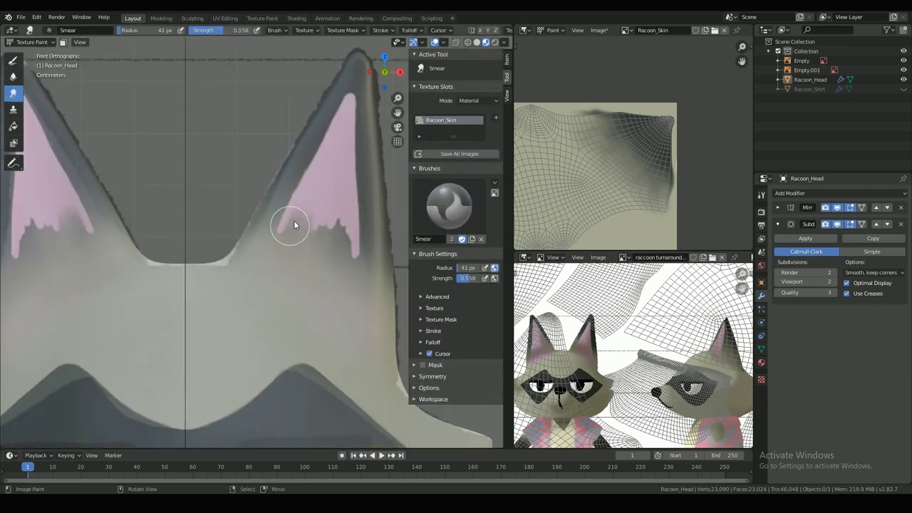
ctrl+middle_drag(321, 191, 299, 216)
Hide the Empty and Empty.001 reference images, check the ears without them, and save the blend file.
click(904, 61)
click(903, 69)
key(ctrl+s)
key(KP_1)
scroll(245, 196, up, 5)
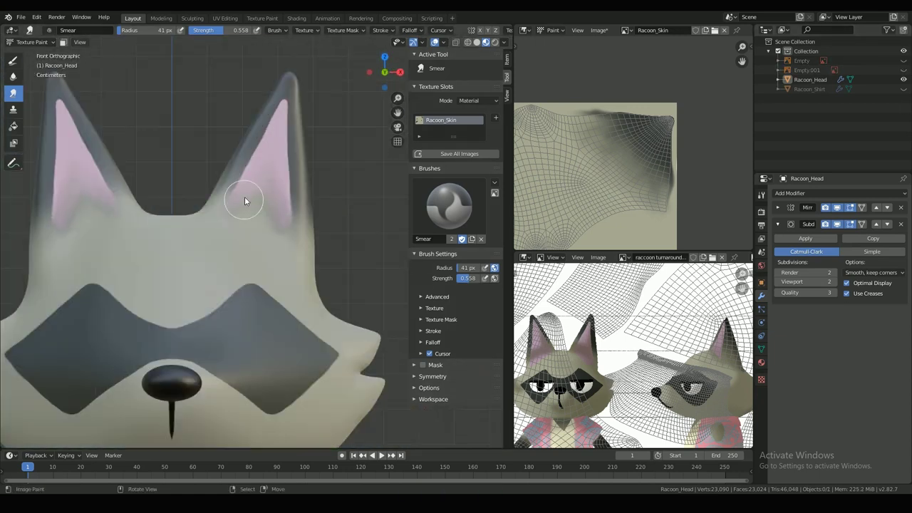
middle_drag(245, 196, 285, 193)
scroll(292, 209, up, 4)
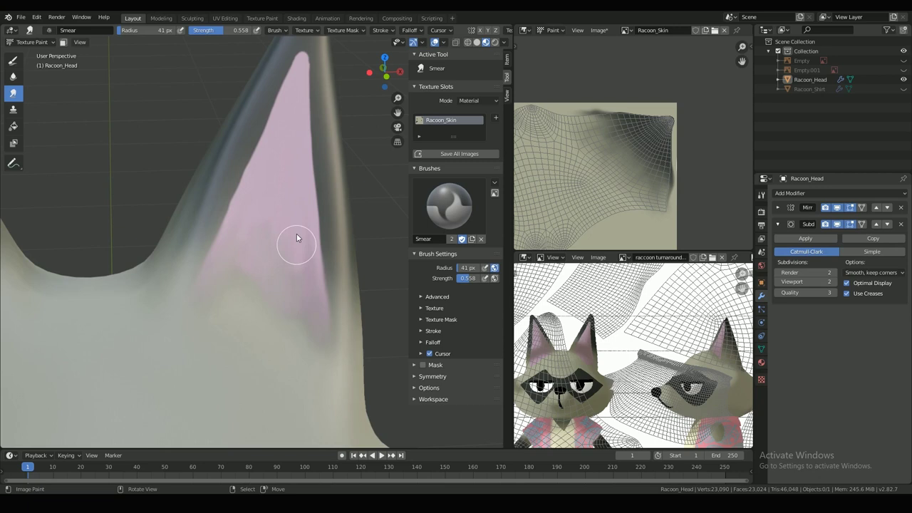
key(ctrl+s)
middle_drag(297, 238, 245, 249)
scroll(245, 250, down, 6)
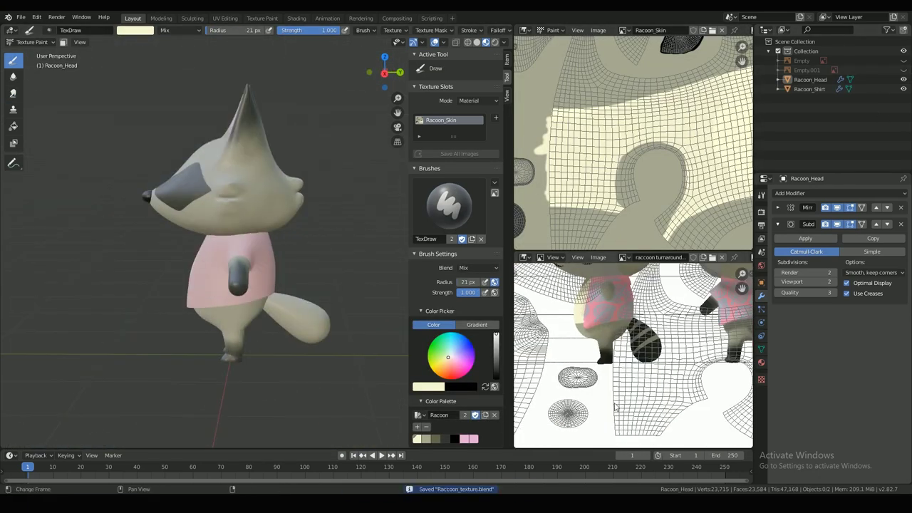
Mark the tail's tip and base with small dark grey strokes to locate their UV islands, then save the file.
click(454, 438)
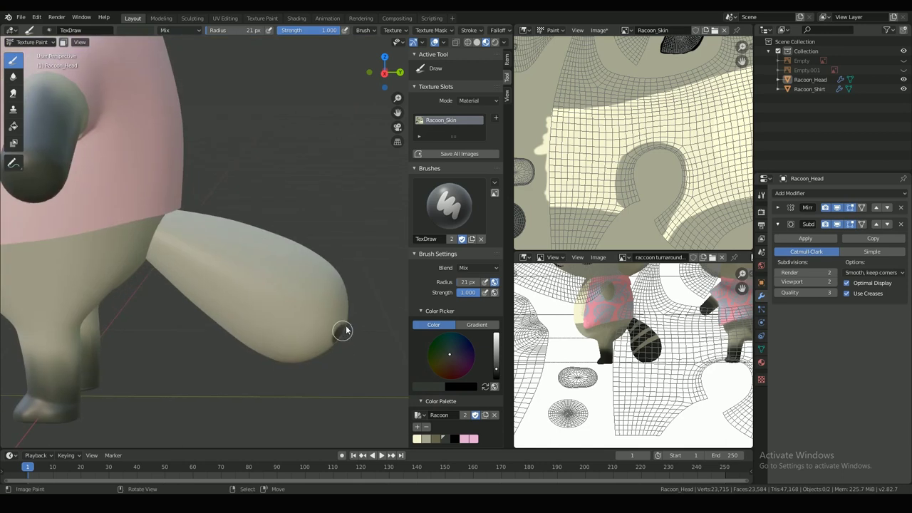
scroll(342, 330, up, 3)
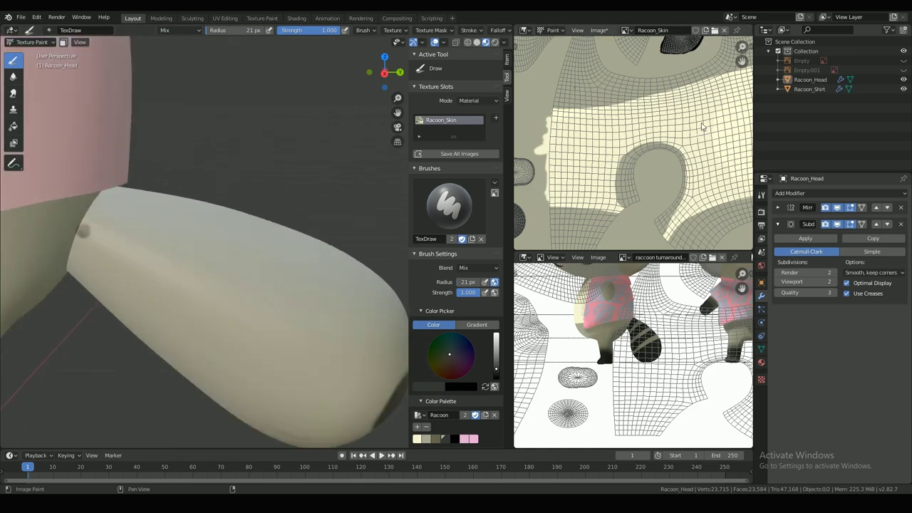
key(f)
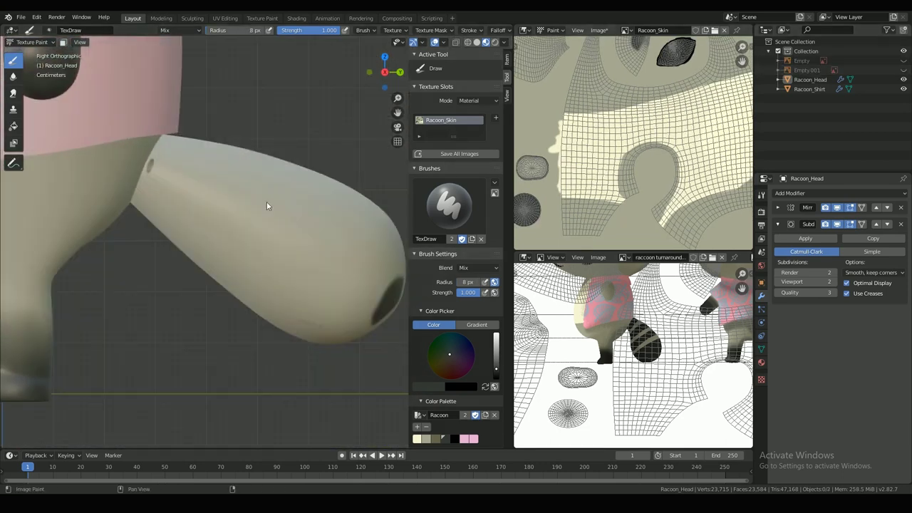
middle_drag(641, 193, 598, 119)
scroll(292, 231, up, 2)
middle_drag(292, 230, 302, 178)
click(427, 440)
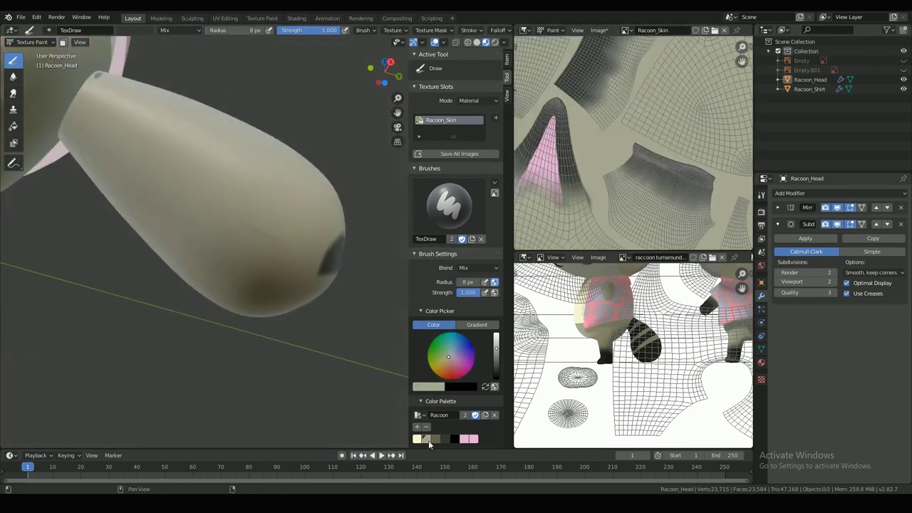
key(ctrl+s)
Paint the tail tip's UV island dark grey in the Racoon_Skin image at 20 px radius and save the file.
mouse_move(663, 188)
middle_down()
mouse_move(598, 146)
mouse_move(590, 88)
middle_up()
scroll(641, 142, down, 1)
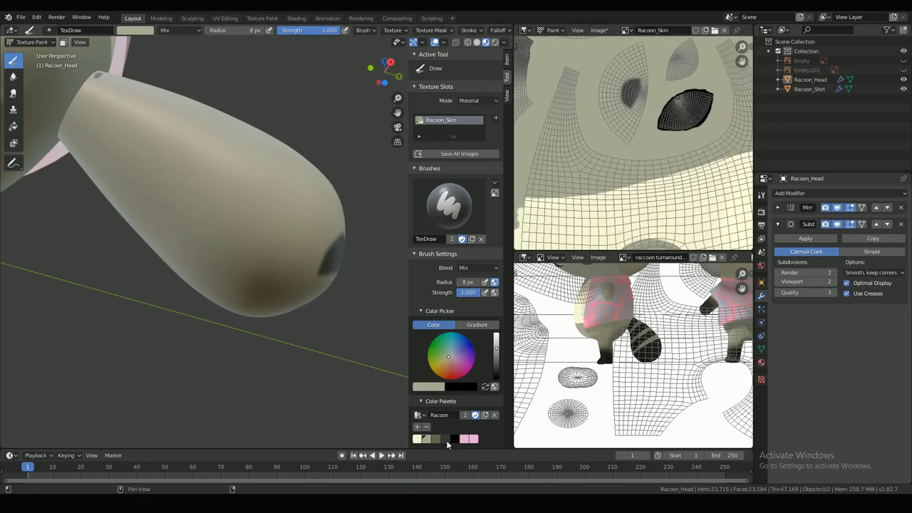
click(446, 439)
scroll(644, 164, up, 2)
key(f)
click(656, 171)
key(f)
mouse_move(647, 114)
mouse_down()
mouse_move(623, 208)
mouse_move(598, 197)
mouse_up()
click(630, 168)
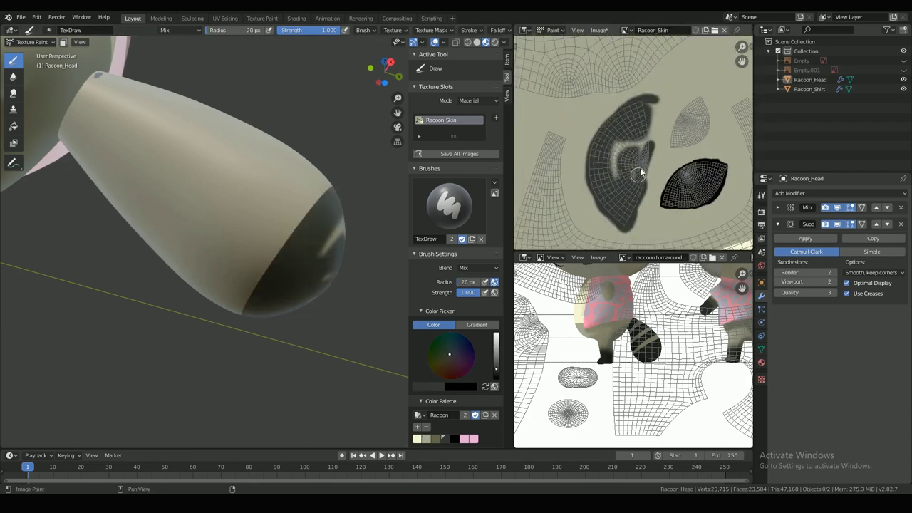
drag(624, 112, 617, 218)
middle_drag(228, 193, 190, 230)
key(ctrl+s)
Paint the tail base's UV area dark grey in Racoon_Skin, refining its curved edge with the brush at 6 px radius.
middle_drag(596, 134, 656, 218)
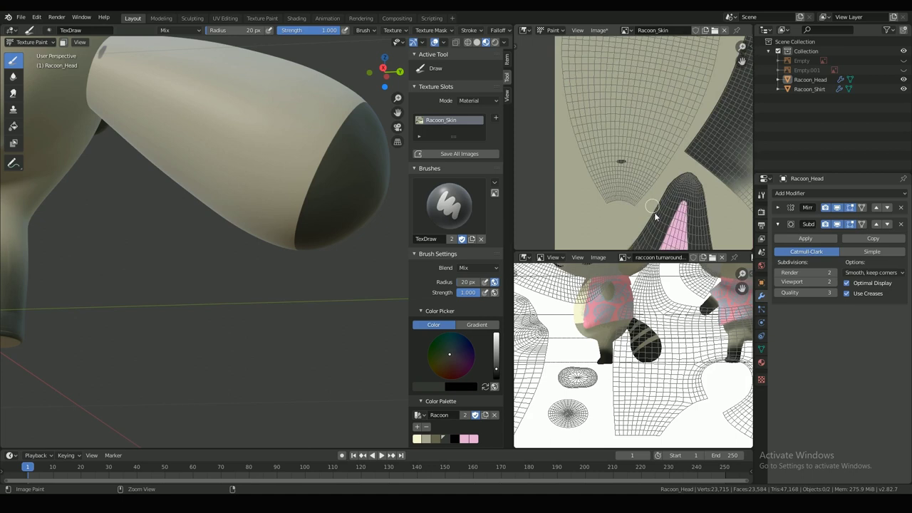
scroll(627, 171, up, 2)
key(f)
click(632, 125)
mouse_move(623, 113)
mouse_down()
mouse_move(582, 175)
mouse_move(708, 145)
mouse_move(695, 134)
mouse_up()
click(426, 439)
key(f)
click(664, 92)
click(446, 439)
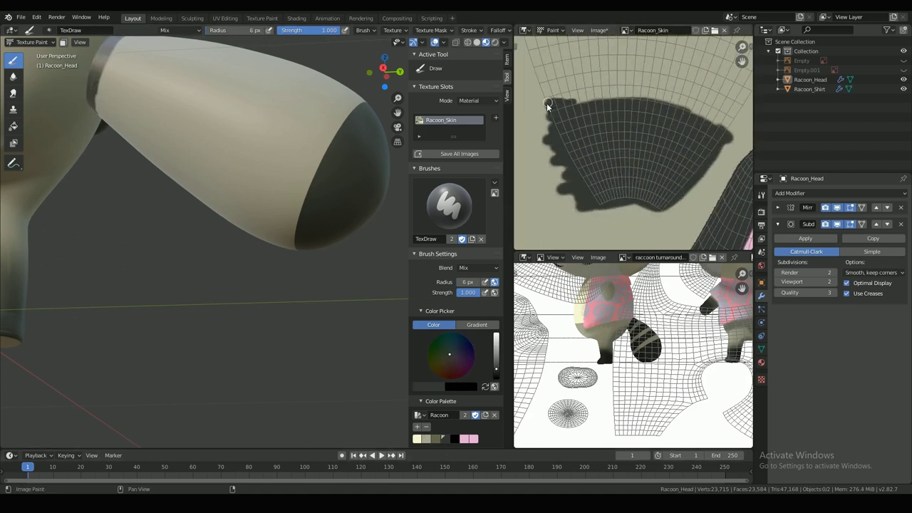
scroll(633, 107, up, 5)
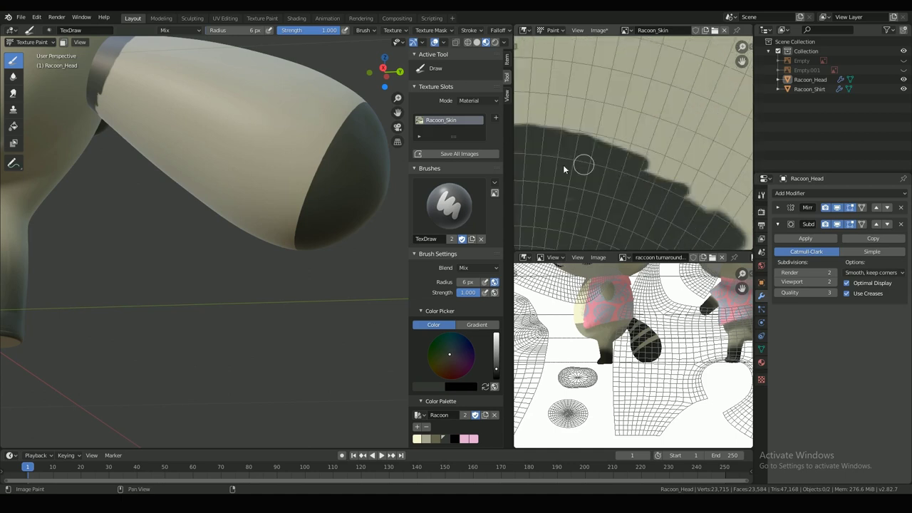
drag(659, 111, 713, 146)
Clean up the tail base band's edge with beige and dark grey strokes at 3 px radius, and save the file.
middle_drag(684, 128, 659, 136)
click(426, 439)
key(f)
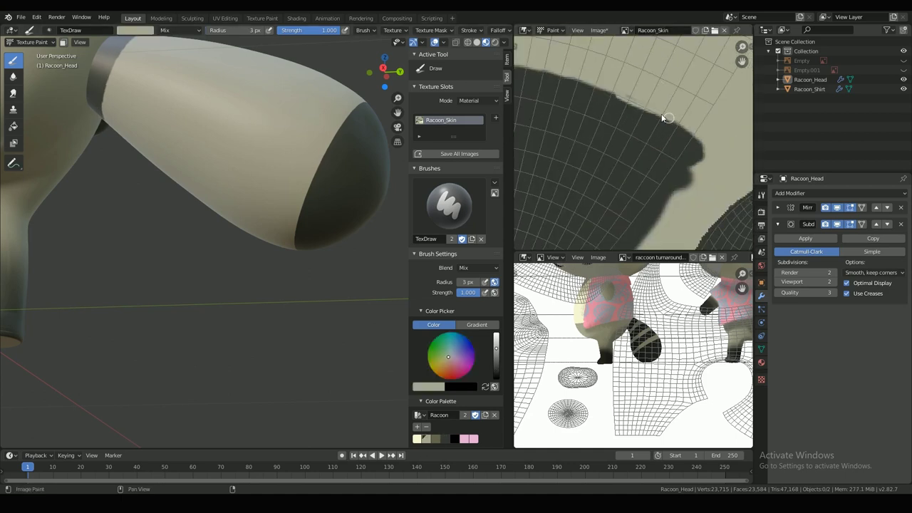
click(658, 114)
middle_drag(635, 89, 718, 122)
middle_drag(593, 104, 677, 100)
click(446, 439)
drag(645, 107, 586, 120)
scroll(204, 189, down, 7)
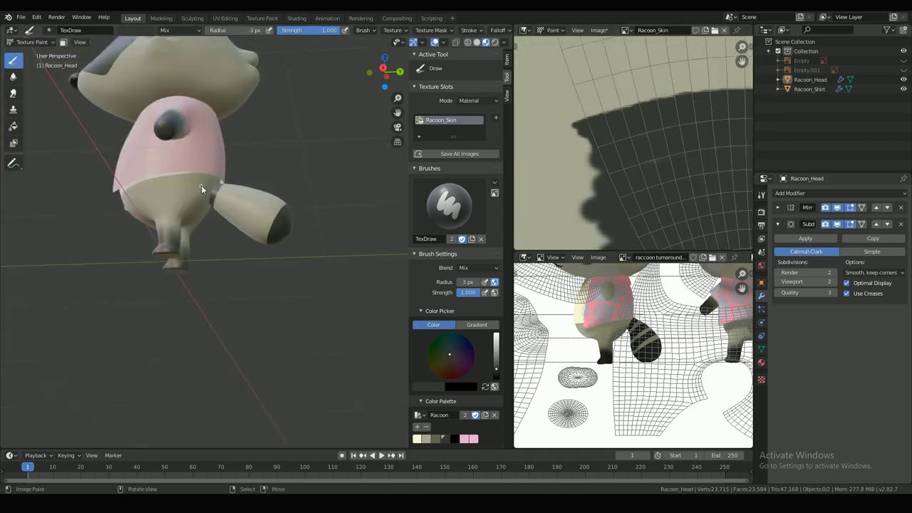
middle_drag(204, 190, 235, 201)
key(ctrl+s)
Sketch dark guide strokes for the first tail stripe beyond the base band in the Racoon_Skin image at 3 px radius.
middle_drag(627, 99, 617, 231)
middle_drag(694, 127, 652, 98)
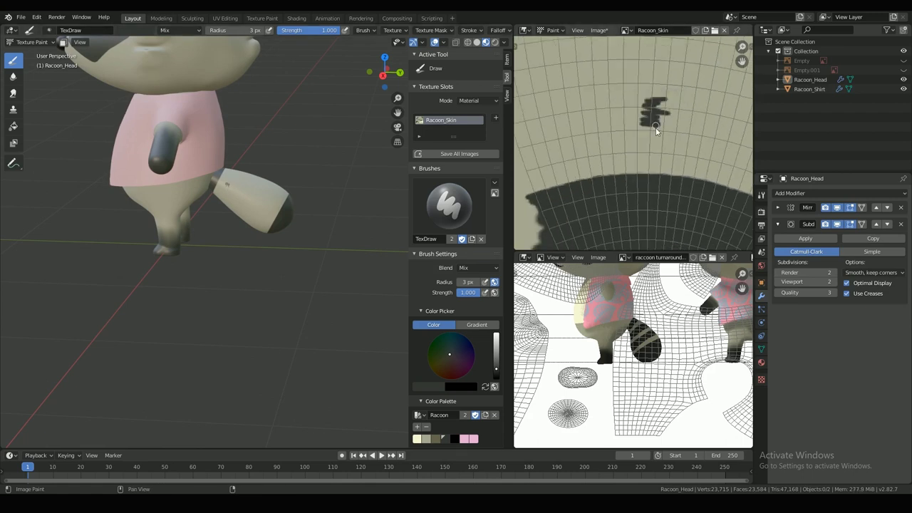
drag(655, 89, 659, 104)
middle_drag(556, 137, 582, 140)
drag(548, 138, 547, 148)
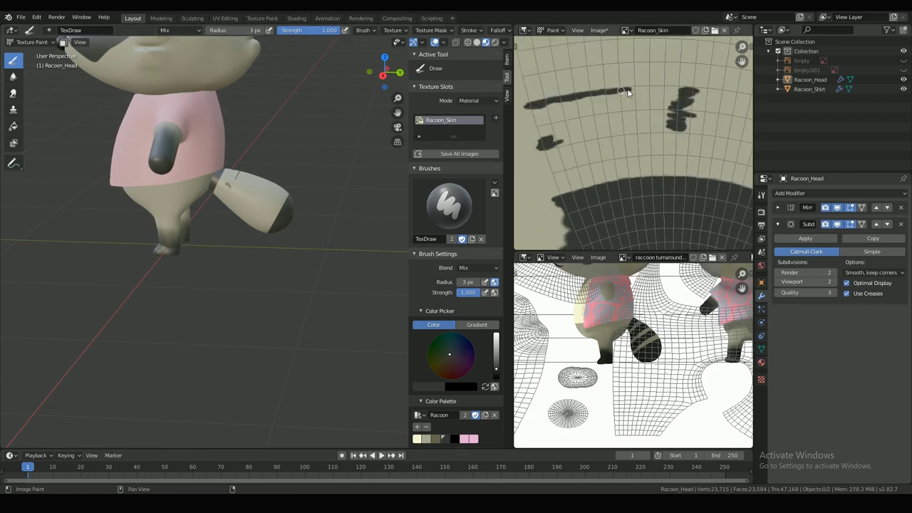
middle_drag(271, 171, 242, 221)
scroll(242, 221, up, 5)
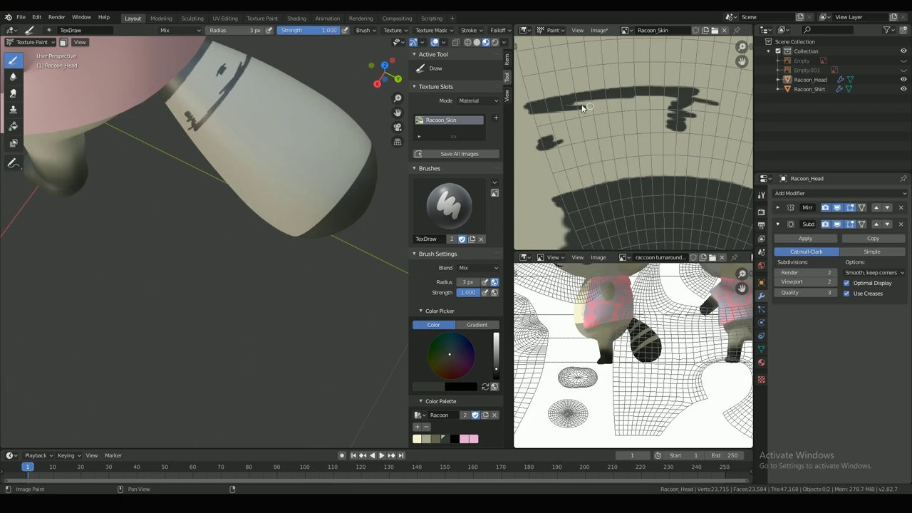
middle_drag(732, 120, 620, 114)
drag(662, 107, 565, 86)
scroll(611, 153, down, 5)
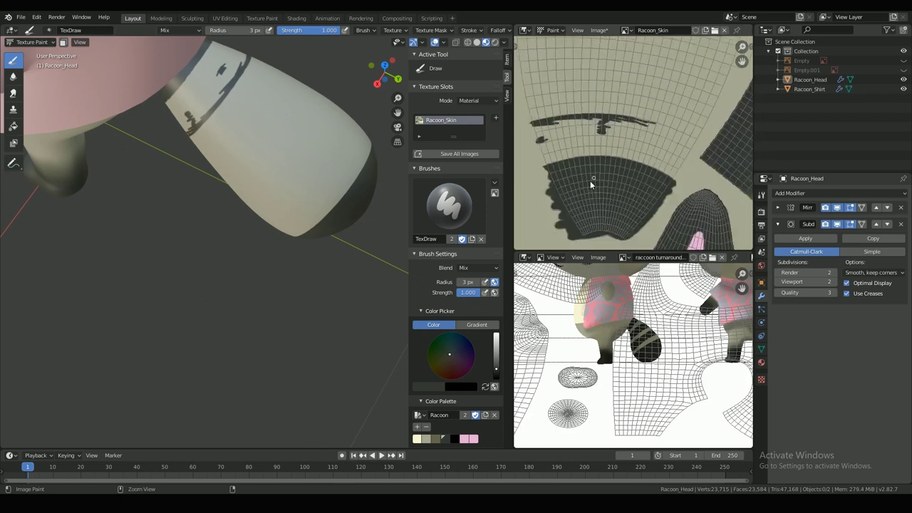
Scribble dark guide marks along the side of the tail model to place the remaining stripes.
middle_drag(313, 206, 324, 174)
drag(605, 134, 588, 135)
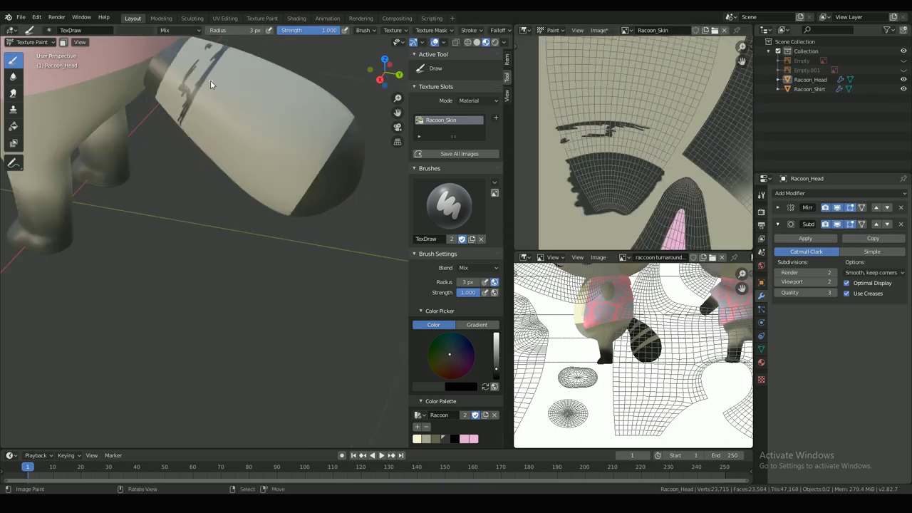
drag(223, 116, 242, 128)
middle_drag(242, 135, 285, 117)
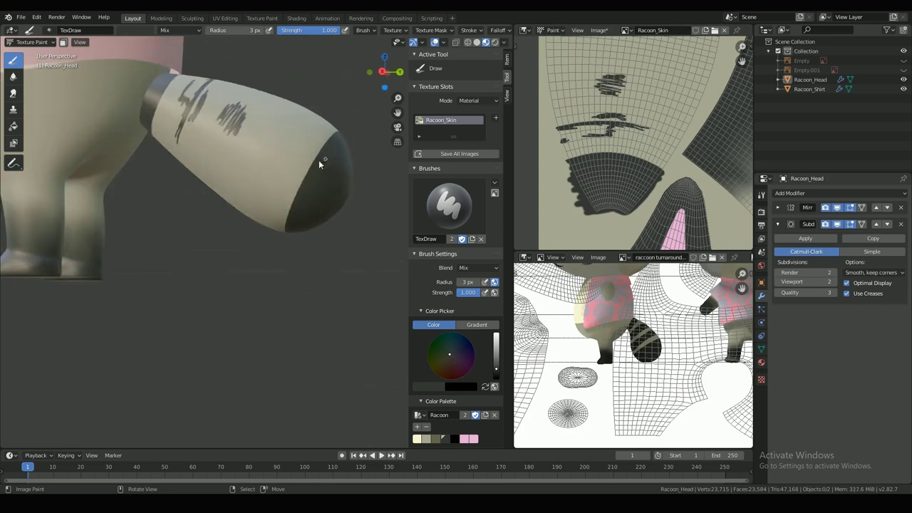
drag(319, 159, 286, 191)
key(KP_3)
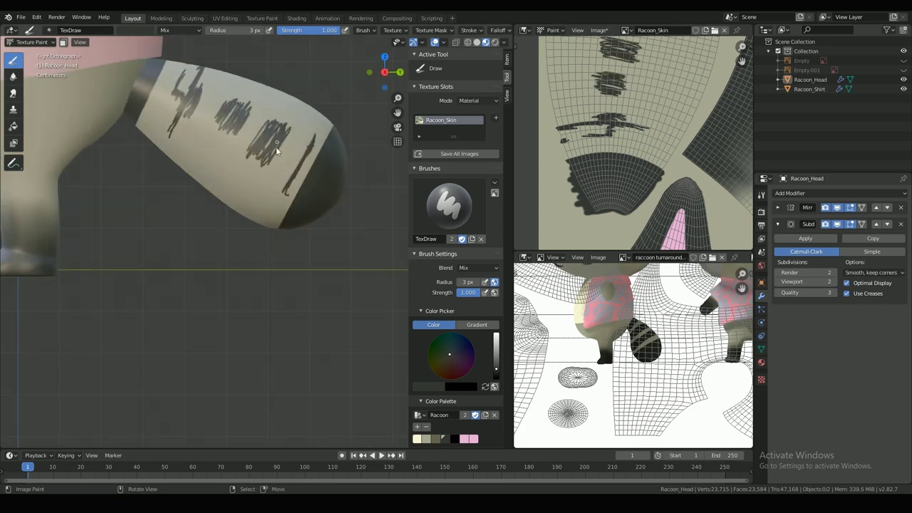
Save the blend file and the painted Racoon_Skin image.
scroll(637, 121, down, 2)
key(ctrl+s)
key(alt+s)
click(599, 31)
Export Racoon_Head's UV layout through the UV Editor, and save the blend file before returning to the Image Editor.
click(525, 30)
click(545, 77)
click(565, 31)
scroll(281, 116, down, 4)
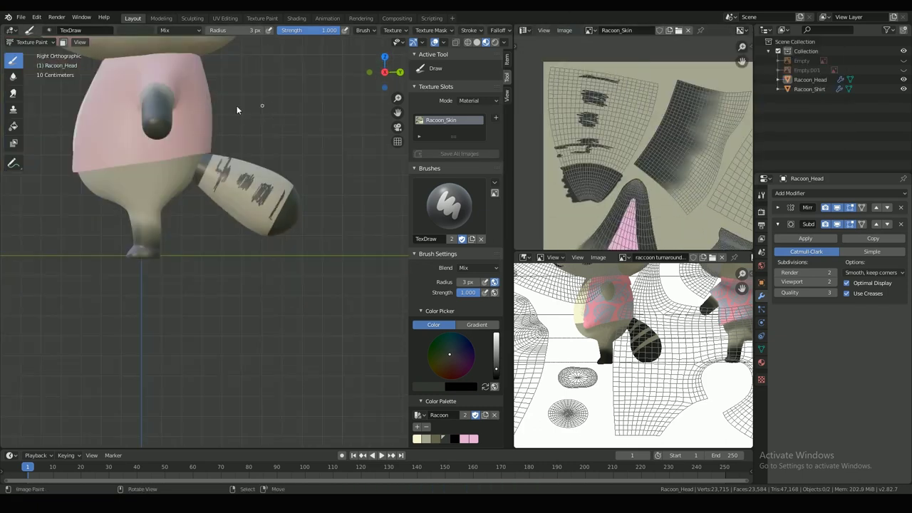
key(Tab)
click(686, 31)
click(246, 312)
click(604, 399)
key(Tab)
key(ctrl+s)
click(525, 31)
click(545, 67)
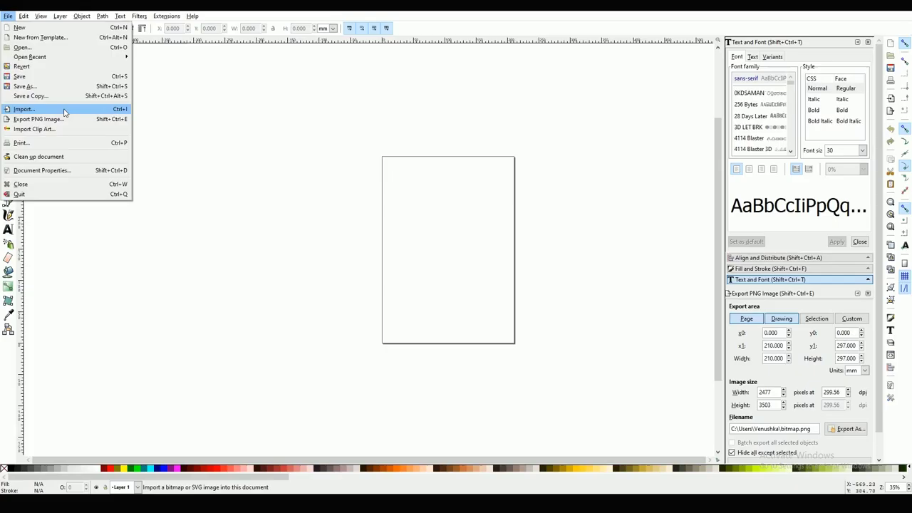
In Inkscape, import the painted raccoon skin PNG as an embedded image with DPI from file.
click(35, 108)
double_click(175, 86)
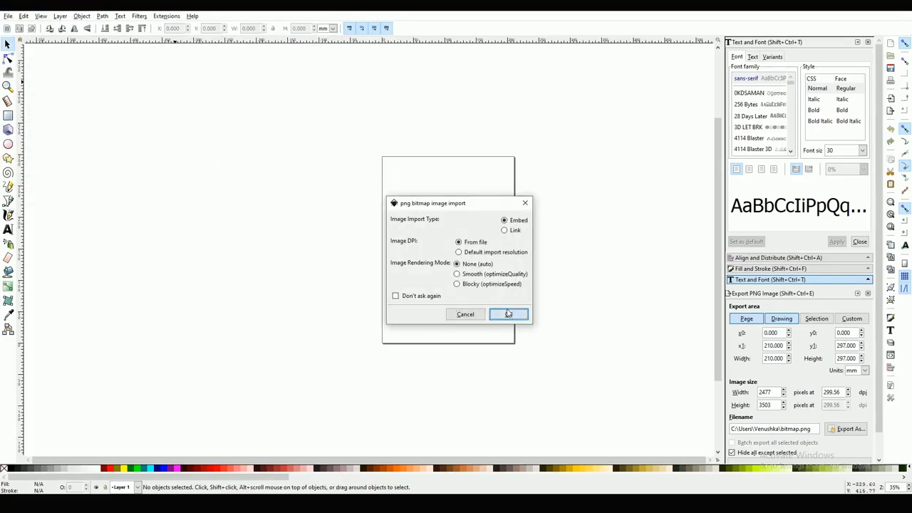
click(509, 313)
Import the UV layout PNG as an embedded image on top of the skin texture and deselect it.
click(12, 16)
click(36, 108)
double_click(78, 71)
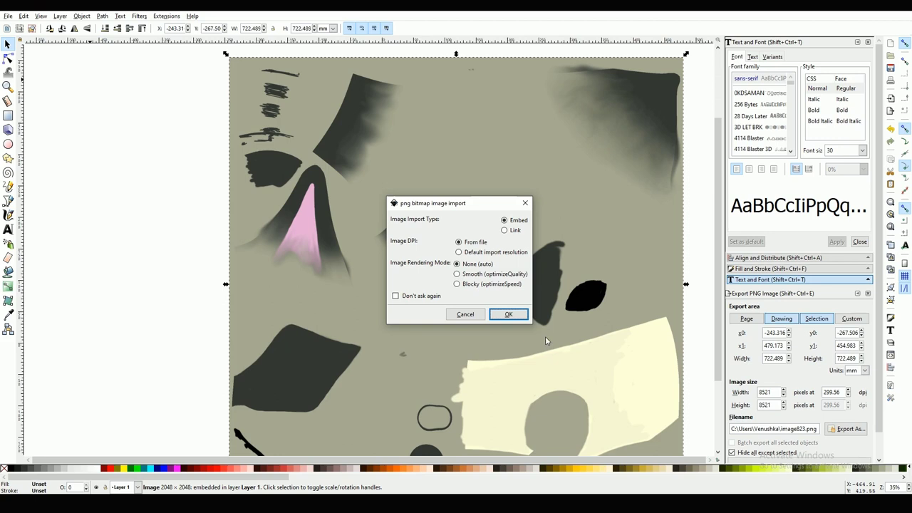
click(509, 314)
click(169, 92)
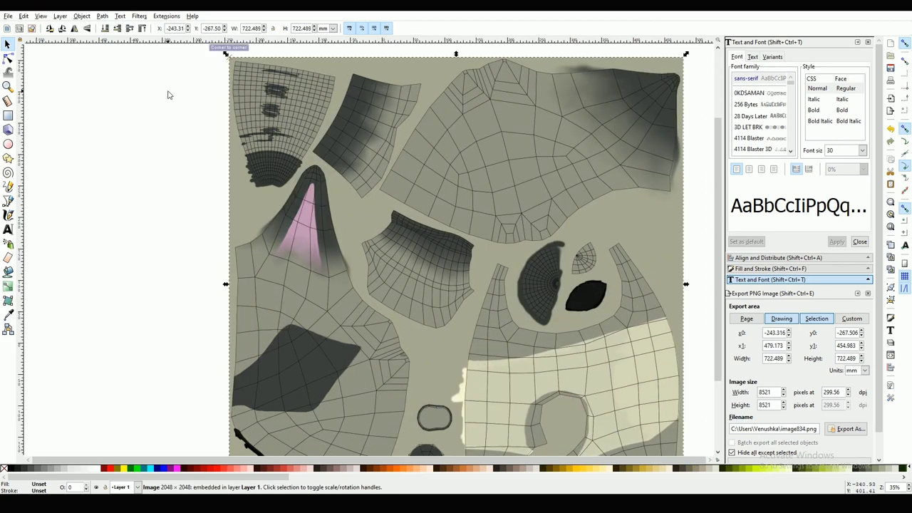
Draw a closed four-node path around the stripe guide nearest the tail base and curve its long edges along the UV grid.
ctrl+scroll(218, 85, up, 3)
click(8, 186)
ctrl+scroll(538, 292, up, 1)
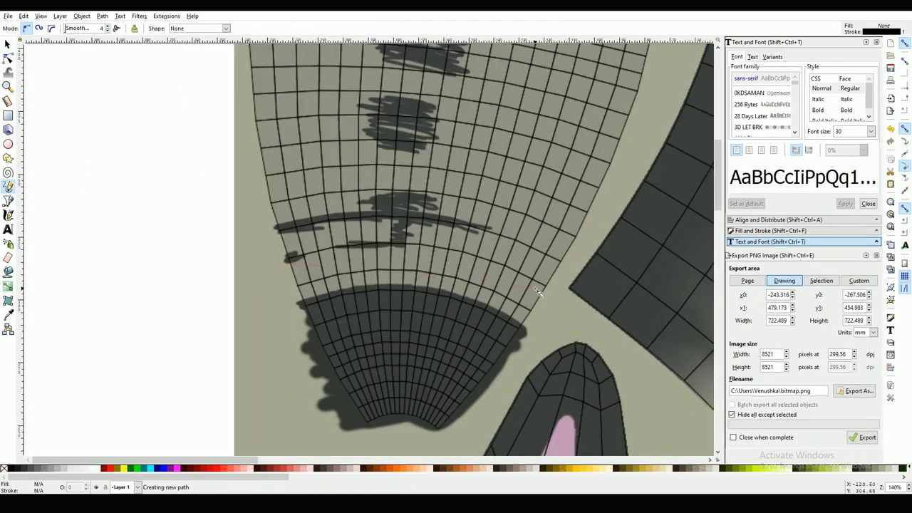
click(548, 288)
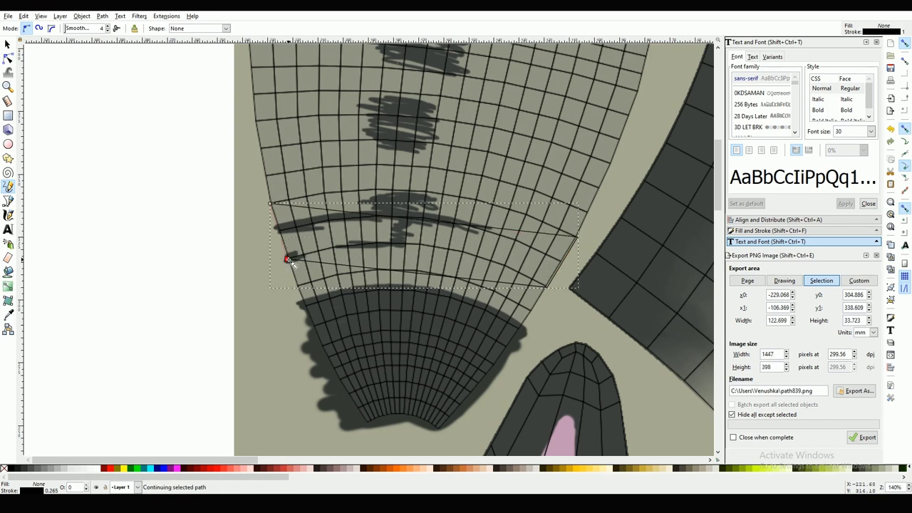
click(288, 259)
click(8, 59)
drag(429, 221, 429, 193)
Give the stripe path a flat dark grey fill and remove its stroke.
click(7, 45)
click(771, 228)
click(753, 73)
click(769, 57)
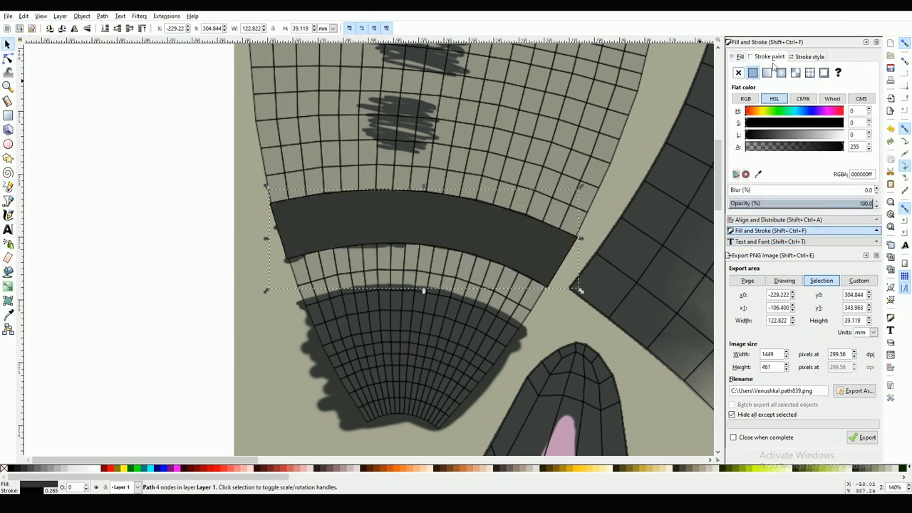
click(738, 73)
click(8, 186)
scroll(260, 227, up, 4)
click(260, 225)
click(7, 58)
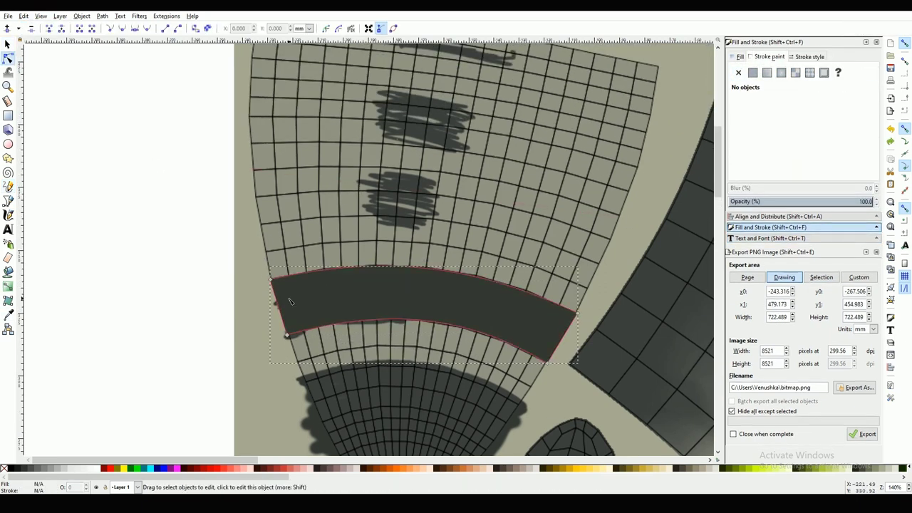
Widen the first stripe by moving its two upper corner nodes further up along the tail island's edges.
click(289, 302)
drag(271, 278, 264, 251)
drag(577, 312, 593, 291)
Copy and paste the stripe, move the copy over the next guide marks, and show it as a flat stroke without fill.
click(8, 45)
key(ctrl+c)
key(ctrl+v)
drag(472, 294, 400, 161)
click(753, 72)
click(739, 57)
click(738, 73)
drag(296, 184, 282, 189)
Reshape the copied stripe outline so it spans the full width of the tail island above the first stripe and follows the UV grid curves.
click(8, 58)
scroll(237, 192, up, 4)
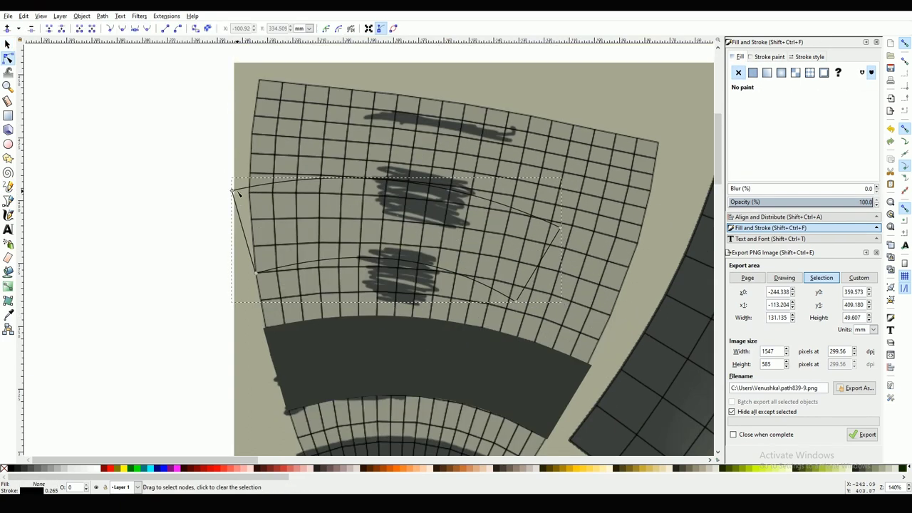
drag(563, 228, 647, 209)
drag(467, 169, 463, 191)
drag(250, 172, 248, 154)
drag(631, 259, 639, 262)
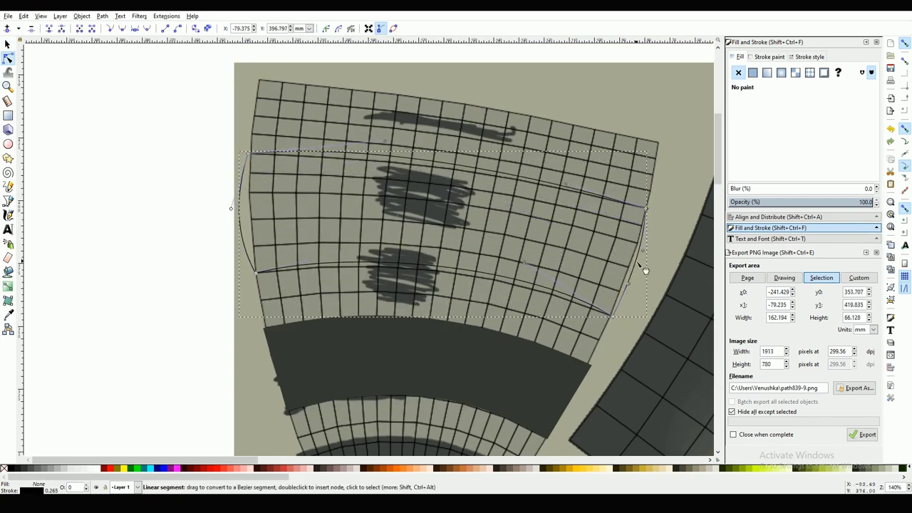
drag(413, 169, 414, 163)
drag(442, 267, 440, 273)
Give the reshaped second stripe the flat dark grey fill and remove its stroke.
click(752, 73)
click(770, 57)
click(739, 72)
Paste another stripe copy at the wide end of the tail island and fit its corners and edges to the island's outer border.
click(8, 44)
key(ctrl+v)
drag(484, 336, 481, 180)
click(8, 58)
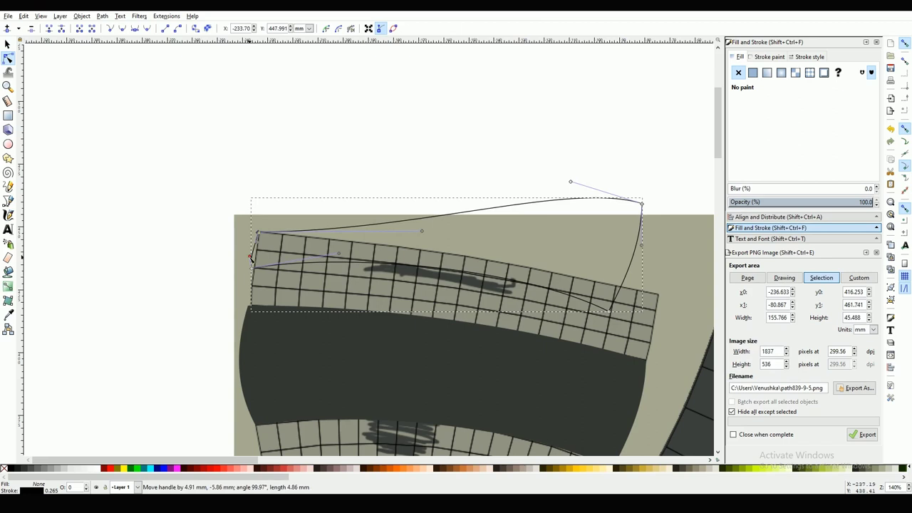
drag(611, 309, 656, 326)
drag(642, 203, 659, 285)
Fill the stripe at the island's wide end with flat dark grey and remove its stroke.
click(753, 72)
click(770, 57)
click(738, 73)
ctrl+scroll(393, 93, down, 2)
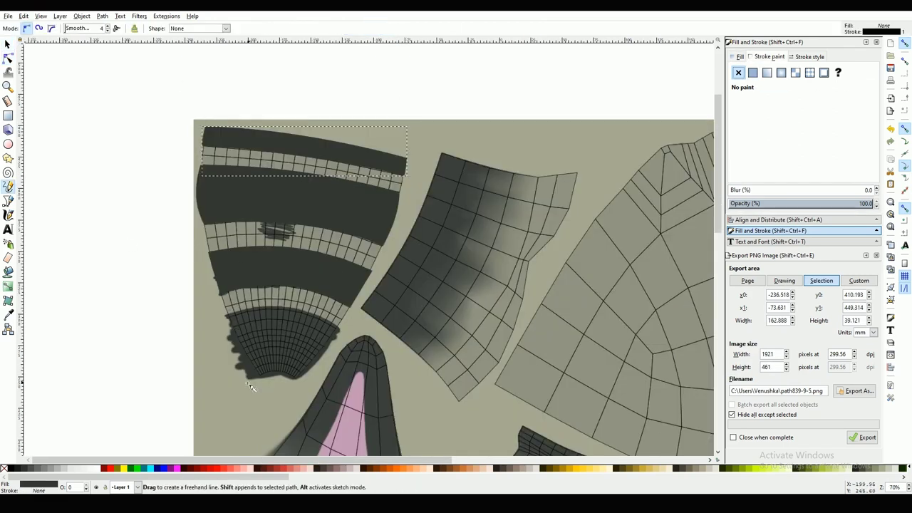
Fit a closed path around the narrow fan-shaped end of the tail island, curving its edges along the UV grid border.
key(ctrl+v)
click(738, 72)
click(7, 58)
drag(257, 286, 328, 311)
drag(491, 270, 432, 239)
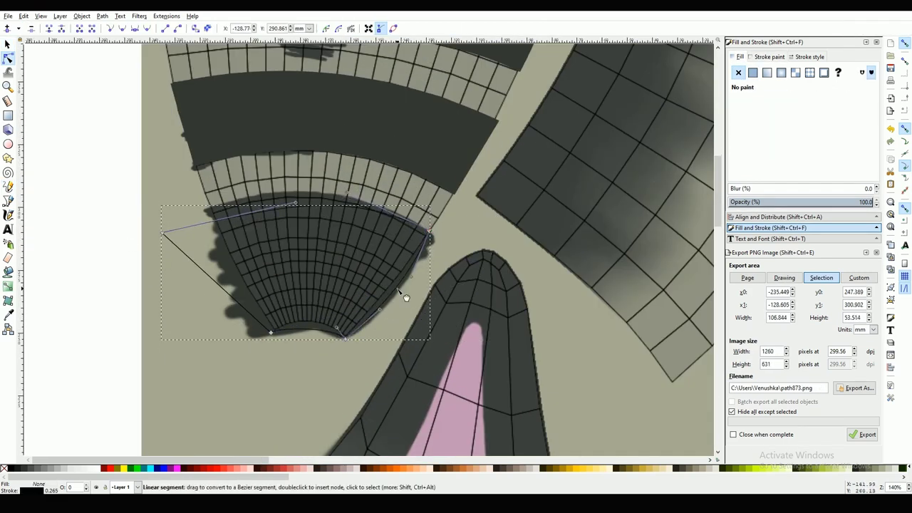
drag(163, 233, 212, 213)
Give the fan-shaped tail end the flat dark grey fill without a stroke.
click(752, 73)
click(769, 57)
click(738, 72)
ctrl+scroll(269, 409, down, 2)
Draw a closed outline around the entire tail island, enclosing all the dark stripes.
click(8, 187)
click(232, 372)
click(209, 214)
ctrl+scroll(223, 111, up, 2)
click(200, 130)
ctrl+scroll(314, 143, down, 2)
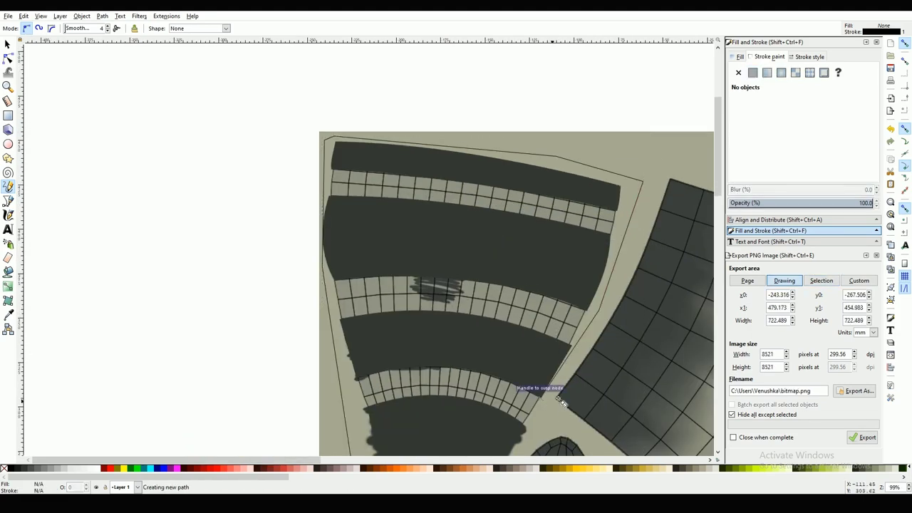
click(8, 58)
ctrl+scroll(553, 388, up, 2)
click(8, 187)
click(357, 216)
Place the tail outline behind the stripes as a skin-coloured fill without stroke and take the UV grid out of the drawing.
click(8, 44)
scroll(456, 178, up, 5)
click(739, 73)
ctrl+scroll(456, 176, down, 3)
Export the whole drawing as a PNG over the existing Racoon_Skin texture file.
click(309, 186)
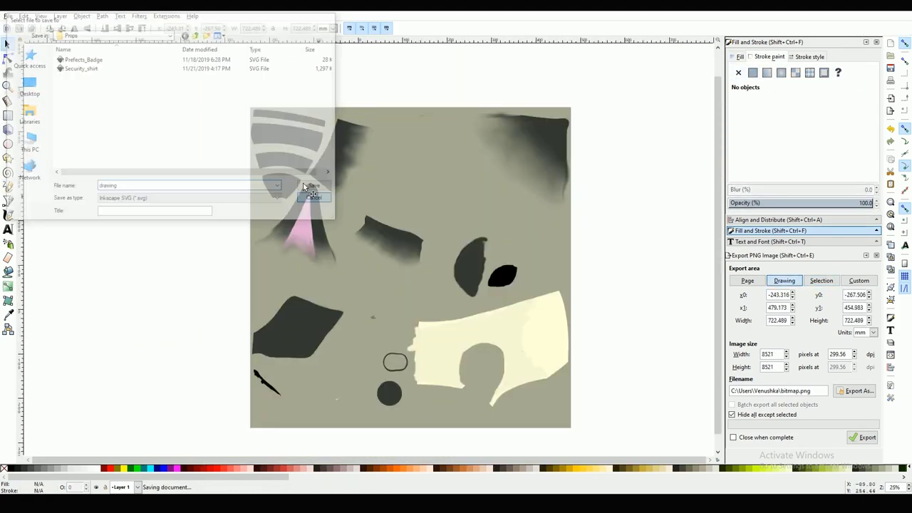
click(854, 391)
double_click(109, 138)
click(862, 438)
key(Return)
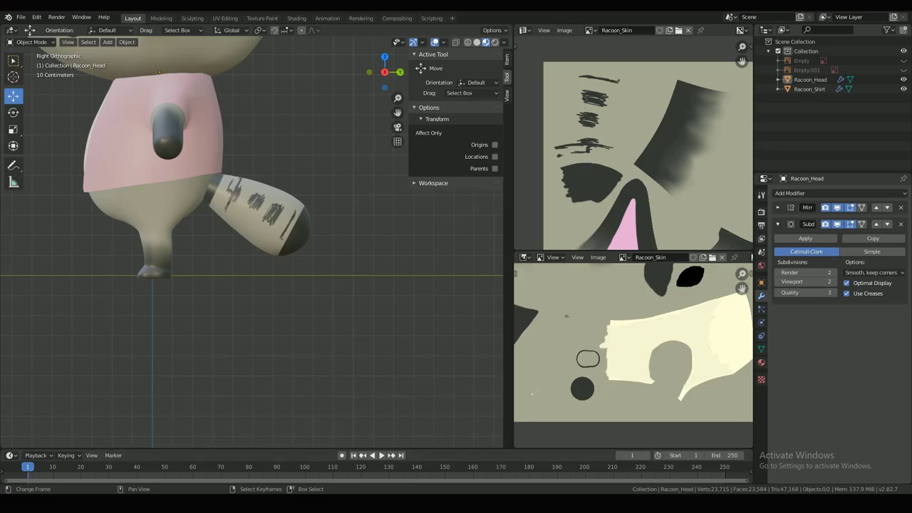
Switch to Blender, load the newly exported skin texture into the Racoon_Skin image and save the blend file.
shift+middle_drag(289, 252, 371, 363)
key(ctrl+s)
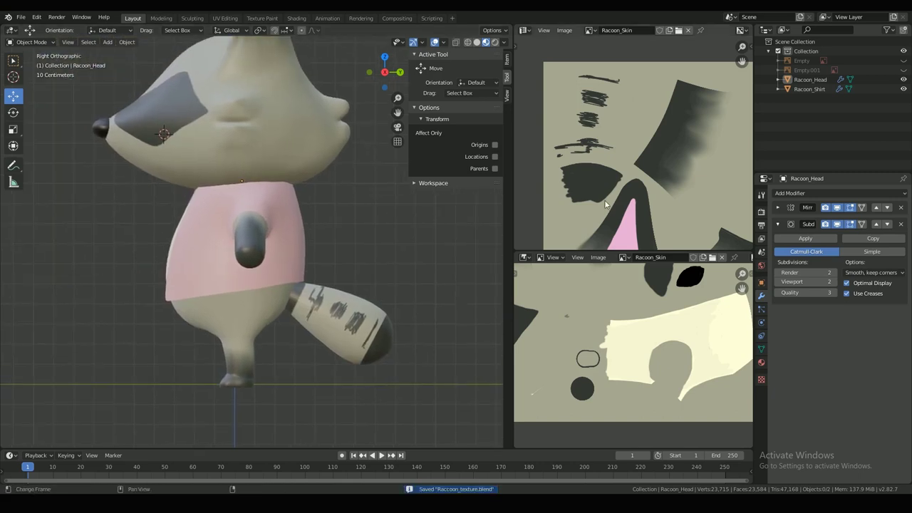
click(679, 31)
double_click(526, 197)
scroll(642, 180, down, 13)
shift+middle_drag(421, 303, 361, 236)
key(ctrl+s)
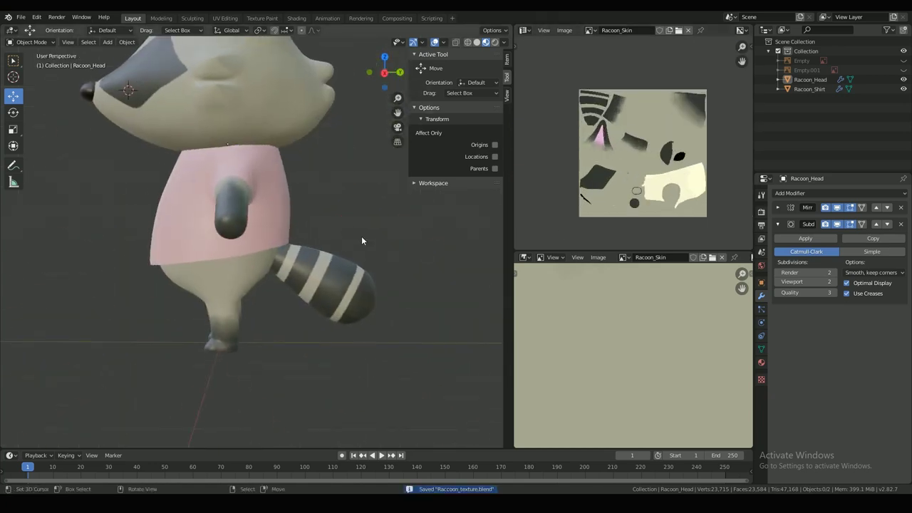
Show the two reference images, compare the striped tail with them from the right side, hide them again and save.
drag(902, 60, 903, 70)
key(KP_3)
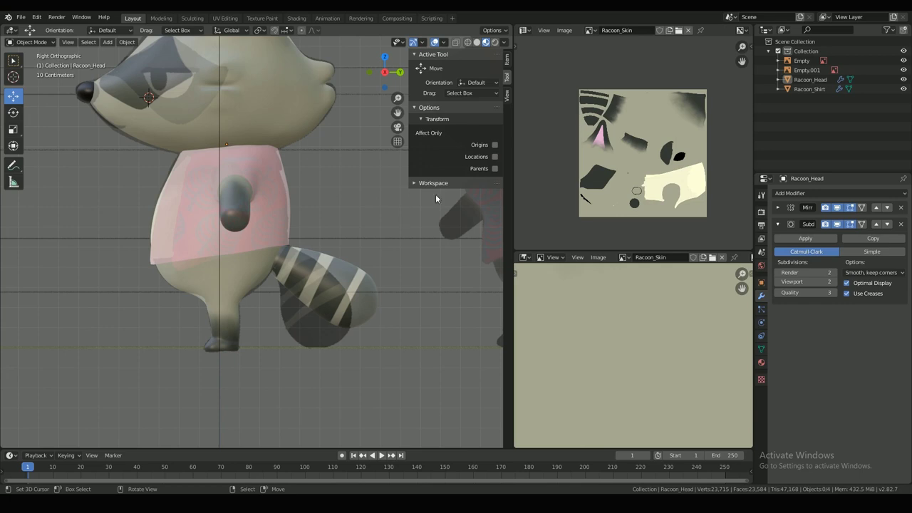
drag(903, 61, 902, 70)
middle_drag(55, 304, 277, 294)
key(ctrl+s)
Display the raccoon turnaround reference in the lower image editor, frame its front and side figures, and save the blend file.
scroll(615, 330, down, 4)
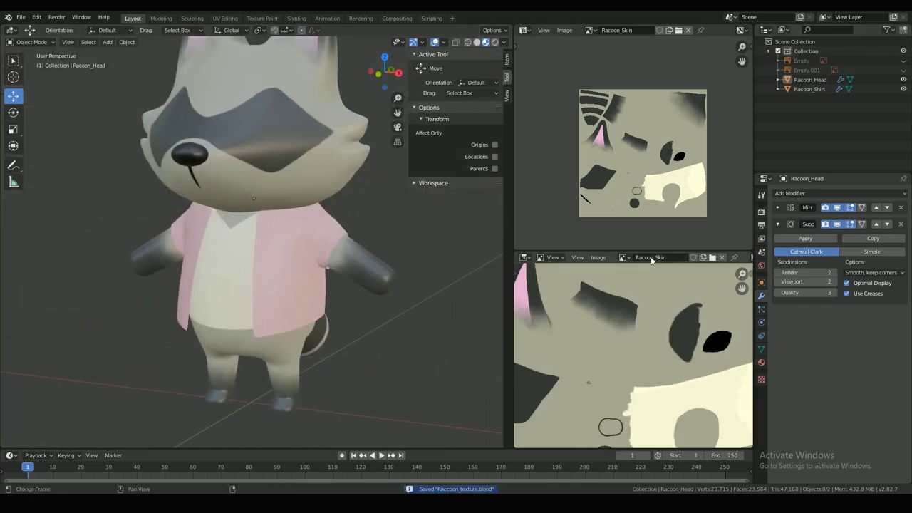
click(625, 258)
click(641, 272)
scroll(605, 354, up, 4)
middle_drag(560, 321, 628, 336)
mouse_move(337, 307)
middle_down()
mouse_move(376, 308)
mouse_move(328, 296)
middle_up()
key(ctrl+s)
scroll(326, 207, up, 2)
shift+middle_drag(321, 117, 326, 179)
middle_drag(398, 258, 383, 246)
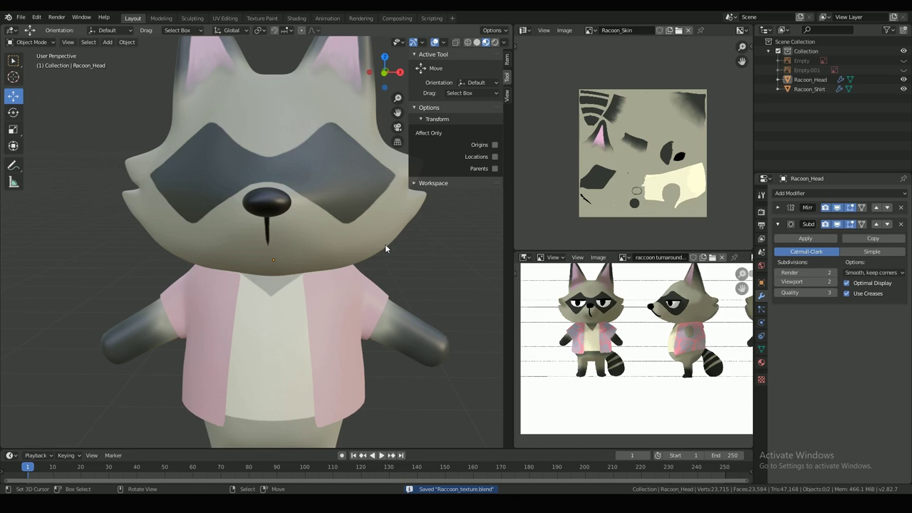
In File Explorer, rename the skin texture as Racoon_Skin_eyes_open and duplicate it as a Racoon_Skin_eyes_Closed version.
click(146, 456)
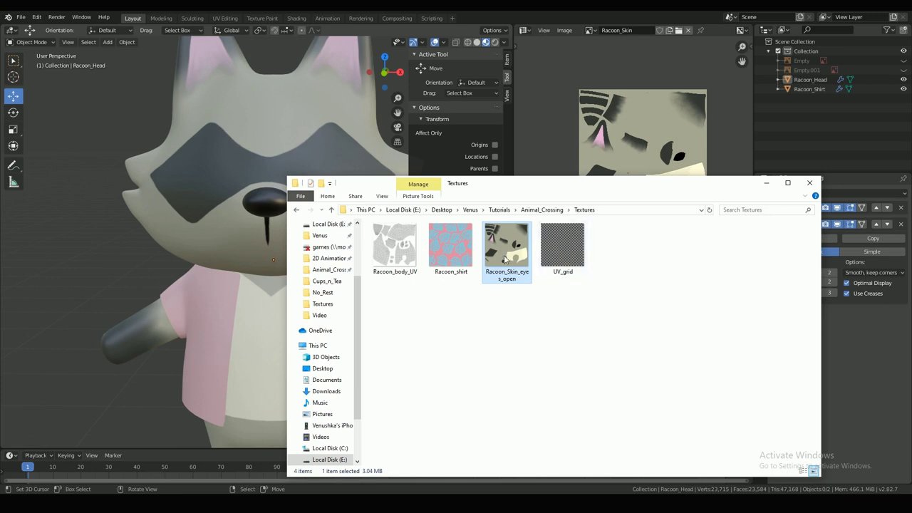
key(ctrl+c)
key(ctrl+v)
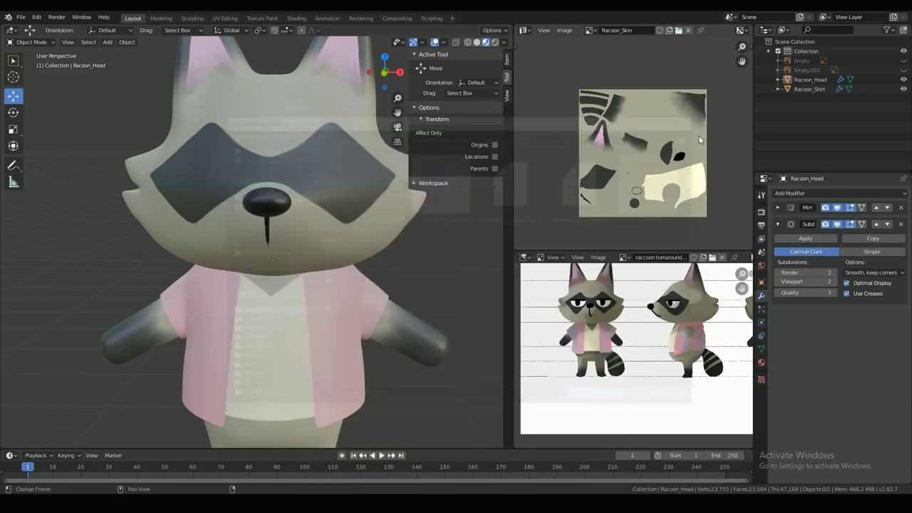
Open Racoon_Skin_eyes_open.png as the Base Color image of the Racoon_Skin material and save the blend file.
click(761, 362)
click(895, 342)
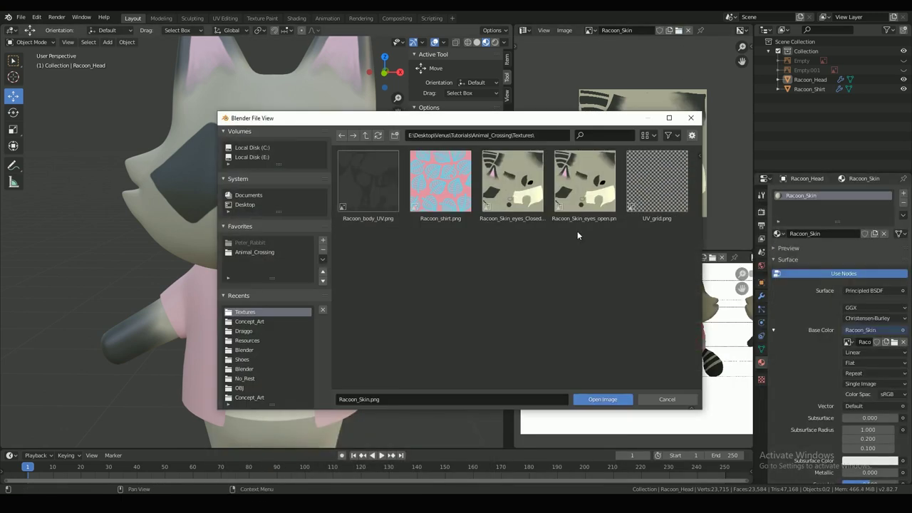
double_click(584, 182)
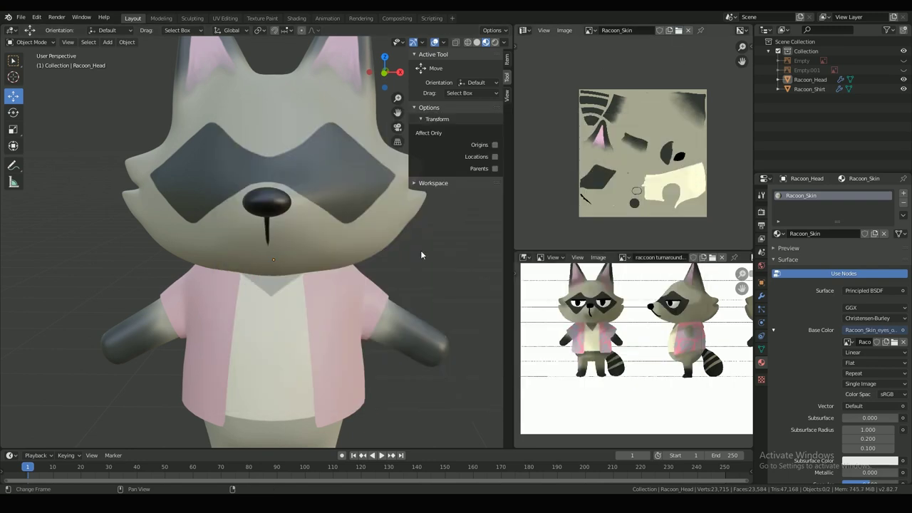
middle_drag(453, 241, 407, 240)
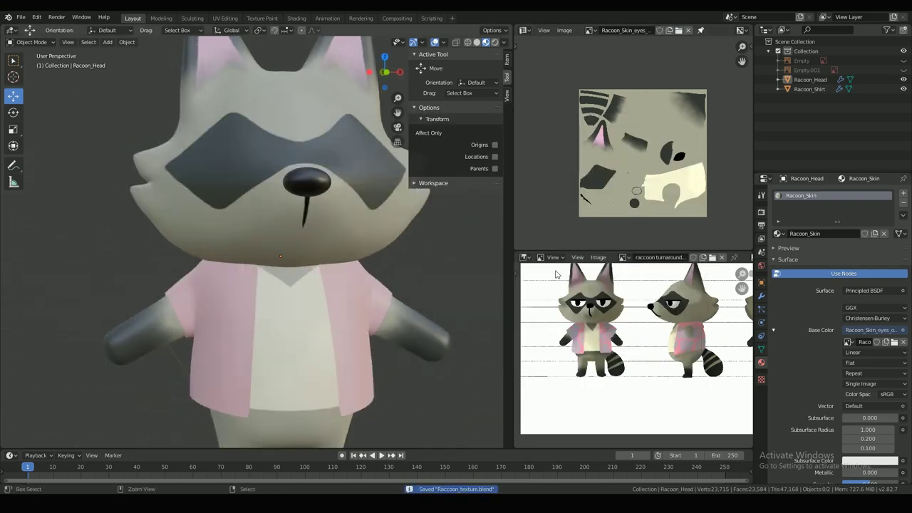
Select the Racoon_Head object and switch it to Texture Paint mode.
click(762, 297)
scroll(183, 139, up, 3)
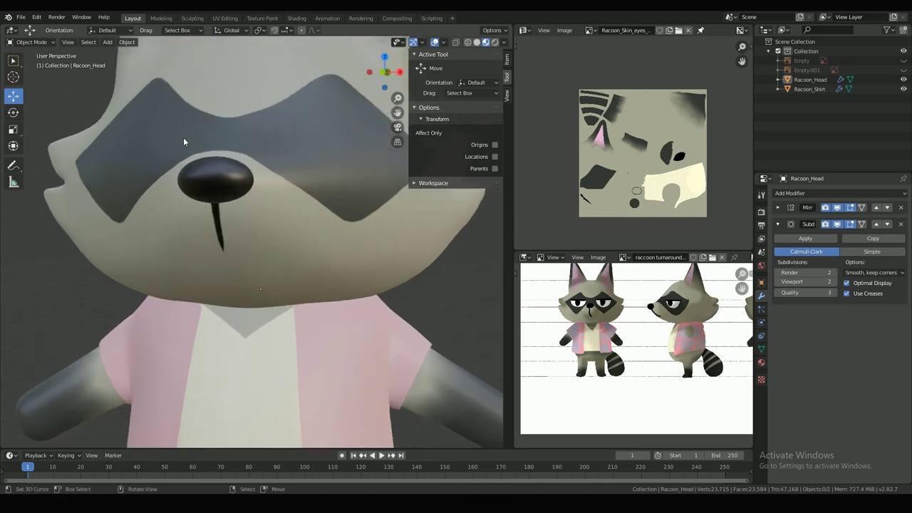
click(183, 139)
click(459, 277)
click(349, 217)
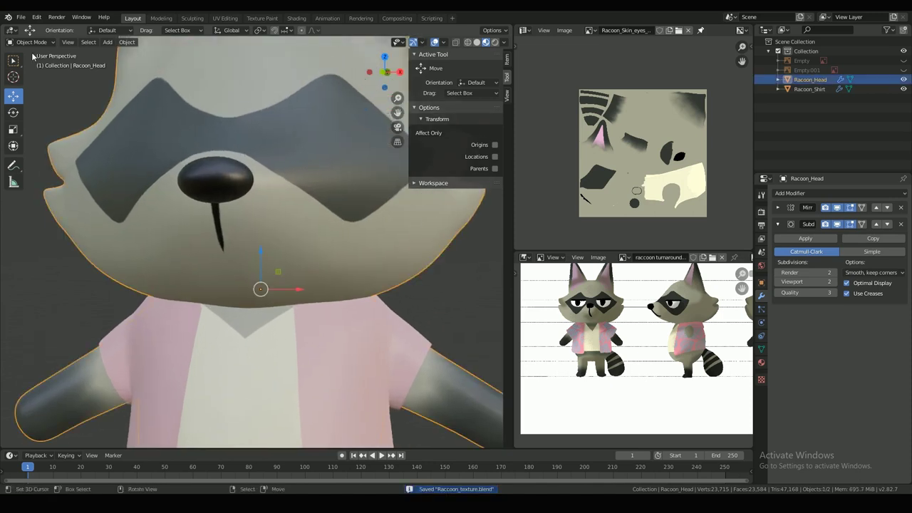
click(33, 43)
click(37, 105)
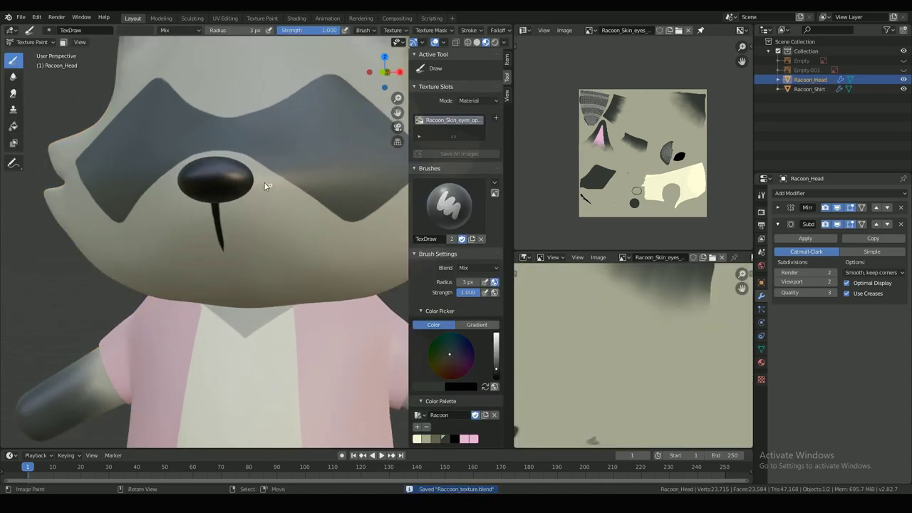
key(KP_1)
Display Texture_ref.jpg in the lower image editor and frame the raccoon's face.
click(624, 258)
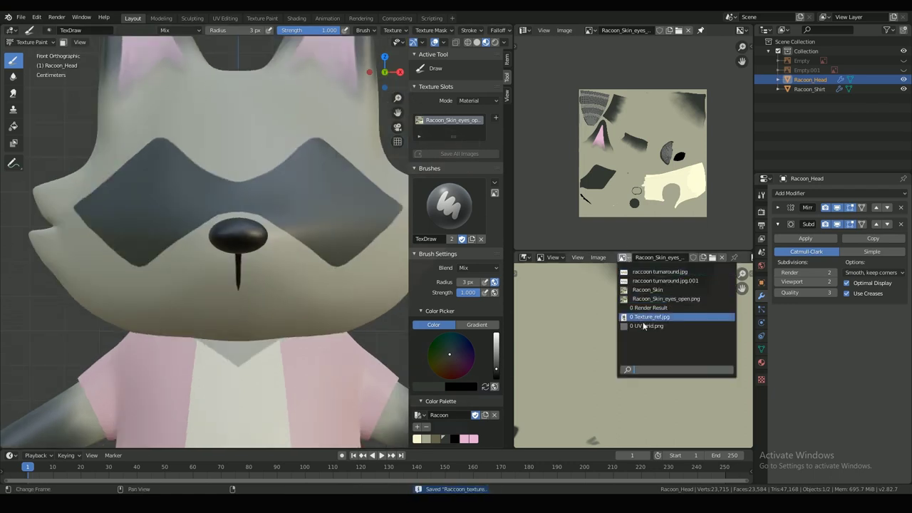
click(642, 321)
middle_drag(618, 298, 664, 339)
Set the brush colour to pure white and add it to the Racoon palette.
click(430, 387)
click(492, 355)
click(529, 359)
click(474, 439)
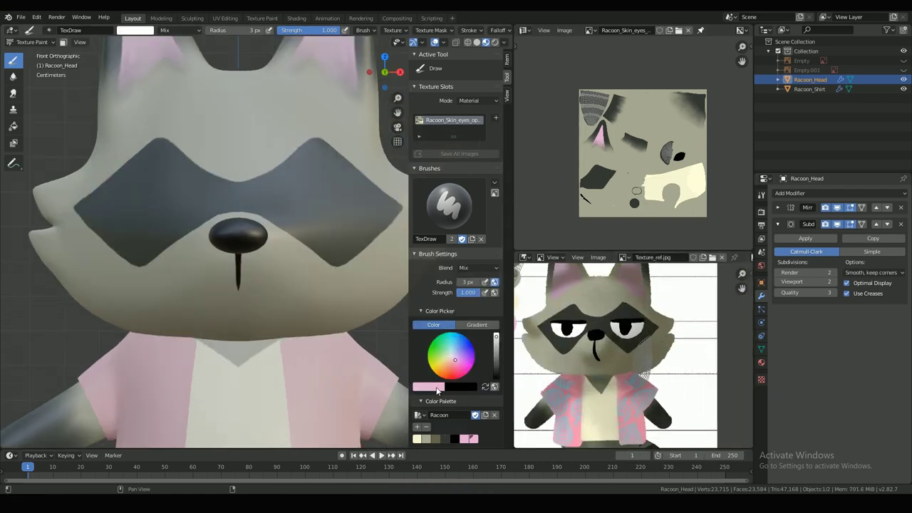
Set the paint brush radius to 12 px for painting the eye on the mask.
scroll(272, 179, up, 3)
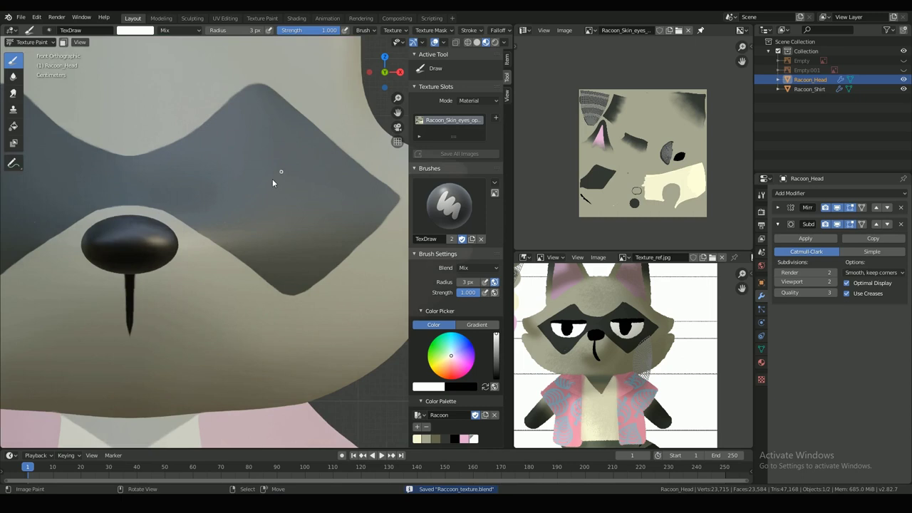
mouse_move(273, 179)
middle_down()
mouse_move(270, 222)
mouse_move(259, 234)
middle_up()
key(f)
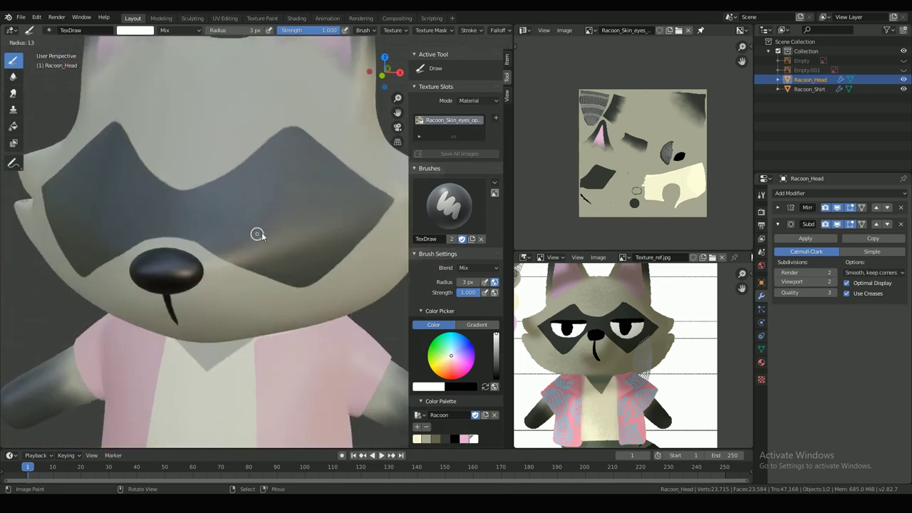
click(260, 235)
drag(240, 195, 322, 196)
key(ctrl+z)
middle_drag(321, 195, 338, 161)
scroll(337, 161, up, 3)
middle_drag(200, 178, 173, 199)
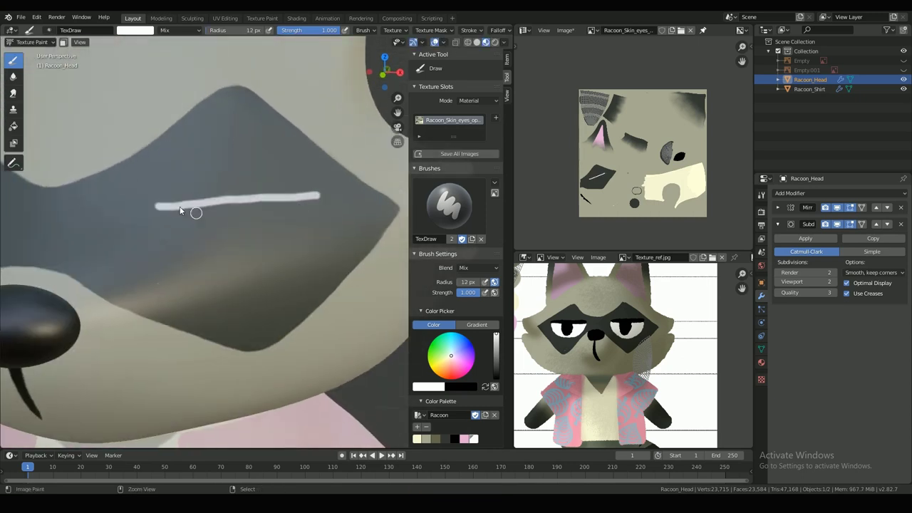
drag(145, 212, 312, 199)
mouse_move(227, 249)
middle_down()
mouse_move(236, 206)
mouse_move(217, 246)
middle_up()
key(ctrl+z)
Paint a white half-moon eye with a straight upper edge on the dark mask, fill it in completely, and save the texture image.
drag(173, 216, 310, 208)
middle_drag(309, 209, 317, 177)
click(445, 439)
click(475, 439)
drag(178, 191, 194, 244)
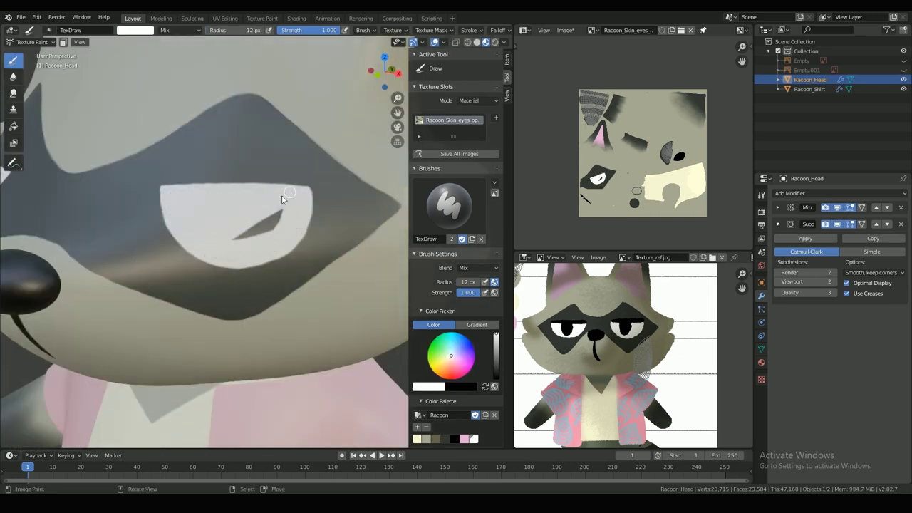
scroll(283, 200, up, 4)
scroll(641, 149, up, 4)
key(alt+s)
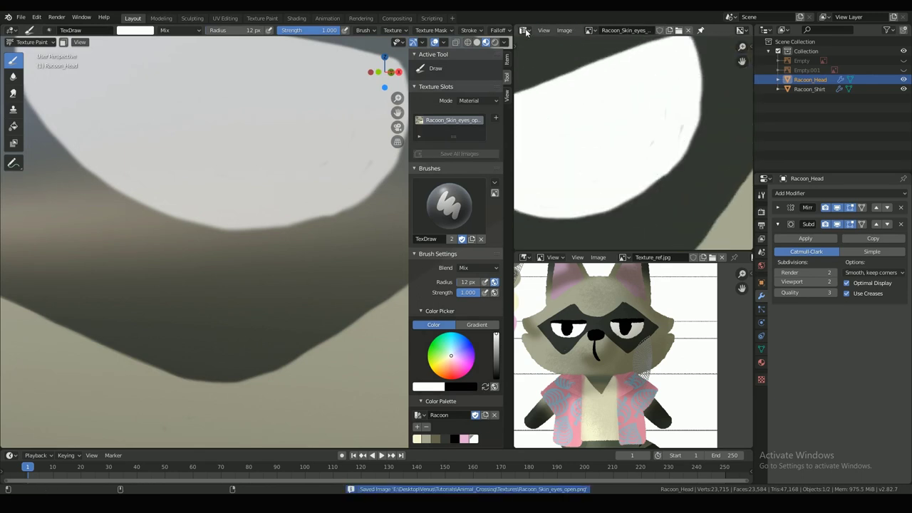
Switch the upper image editor to Paint mode, clean up the white eye shape with a 35 px brush, and save the image.
click(526, 32)
click(547, 65)
key(f)
click(644, 135)
scroll(642, 146, down, 7)
key(f)
click(657, 179)
scroll(647, 139, up, 6)
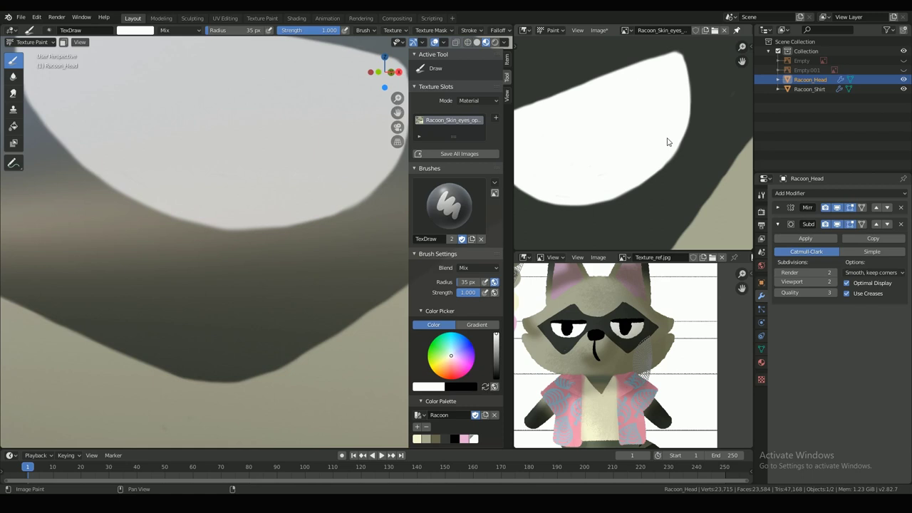
middle_drag(590, 196, 652, 191)
key(alt+s)
Pick black from the Racoon palette as the brush colour.
scroll(301, 266, down, 8)
middle_drag(268, 267, 305, 266)
click(455, 439)
drag(653, 117, 662, 118)
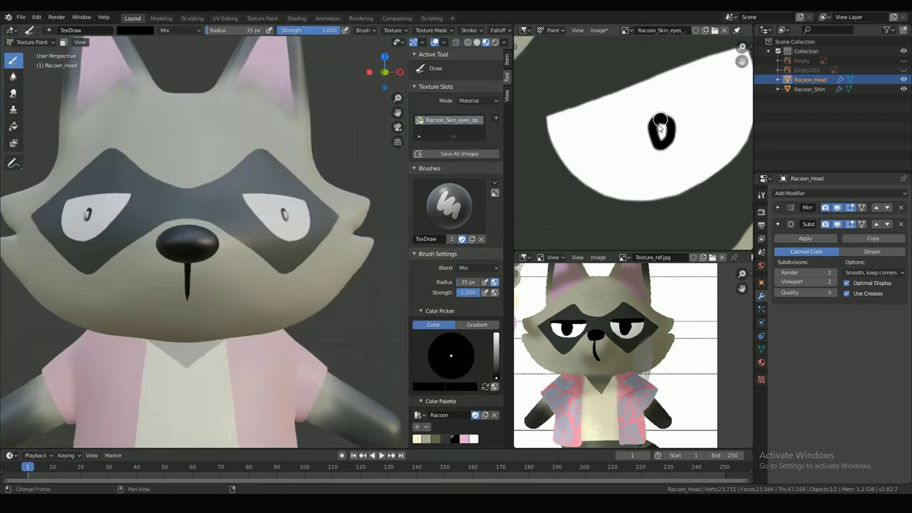
key(ctrl+z)
key(ctrl+z)
Paint a thick black eyelid line along the straight upper edge of the white eye in the texture image.
middle_drag(546, 122, 546, 147)
drag(543, 146, 733, 78)
key(f)
click(593, 124)
mouse_move(665, 104)
mouse_down()
mouse_move(554, 139)
mouse_move(669, 105)
mouse_up()
key(ctrl+z)
mouse_move(664, 102)
middle_down()
mouse_move(614, 129)
mouse_move(749, 82)
middle_up()
middle_drag(707, 104, 662, 131)
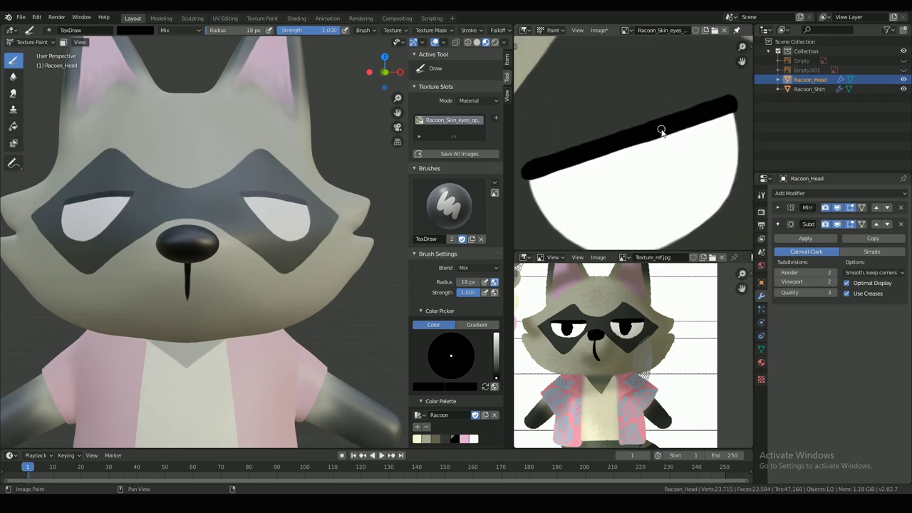
Set the brush radius to 32 px and paint a large round black pupil below the eyelid line in the white eye.
key(f)
click(655, 183)
mouse_move(648, 181)
mouse_down()
mouse_move(627, 202)
mouse_move(642, 152)
mouse_move(651, 173)
mouse_move(634, 174)
mouse_up()
key(ctrl+z)
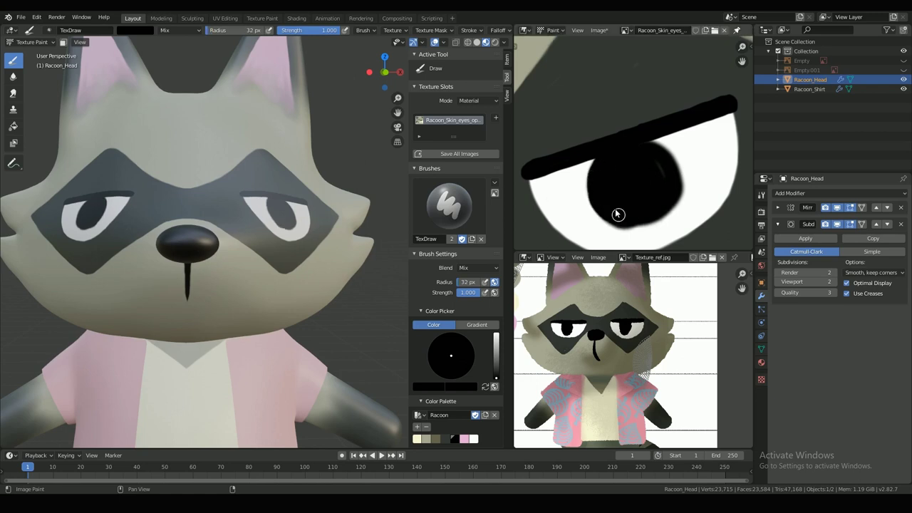
middle_drag(601, 205, 619, 166)
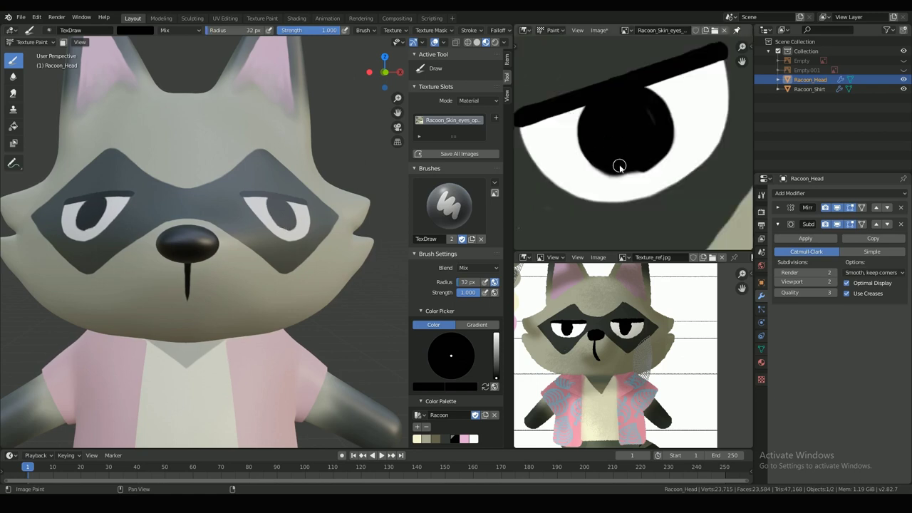
Round off the lower edge of the black pupil with a 16 px brush and save the texture image.
key(s)
key(s)
mouse_move(598, 174)
mouse_down()
mouse_move(641, 173)
mouse_move(609, 178)
mouse_move(633, 179)
mouse_up()
key(s)
key(s)
key(ctrl+s)
key(alt+s)
click(606, 169)
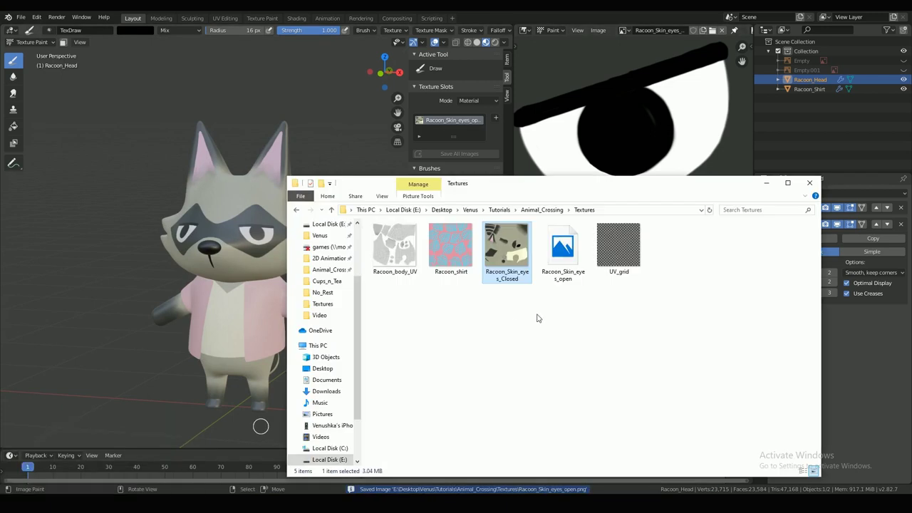
Load Racoon_Skin_eyes_Closed.png as the Racoon_Skin base colour and open it in the upper image editor.
click(773, 183)
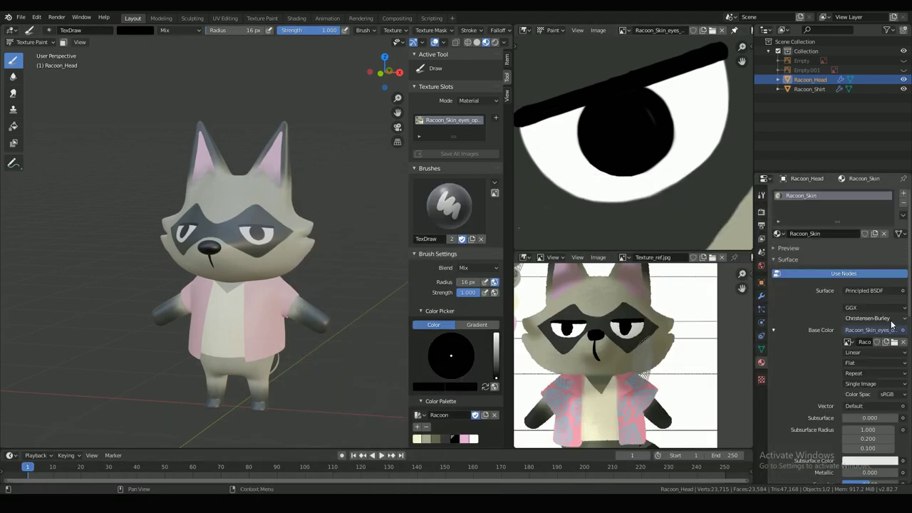
click(894, 342)
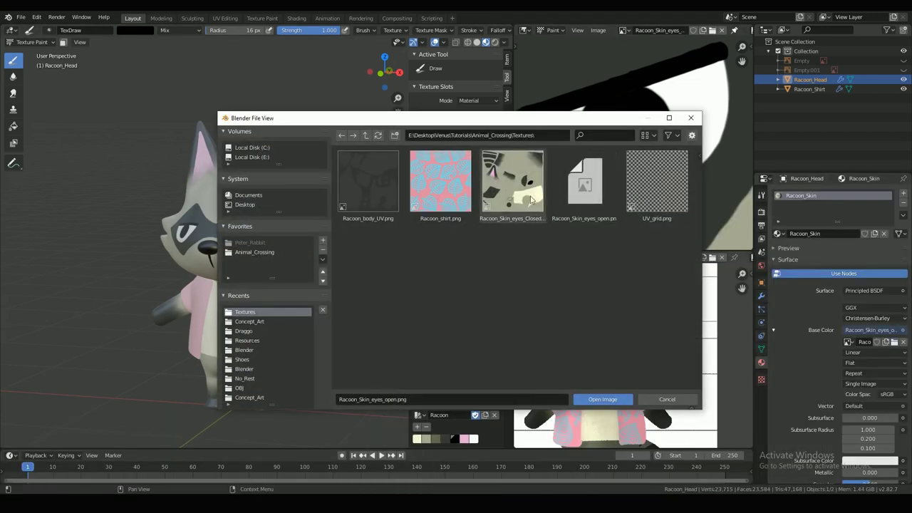
key(Return)
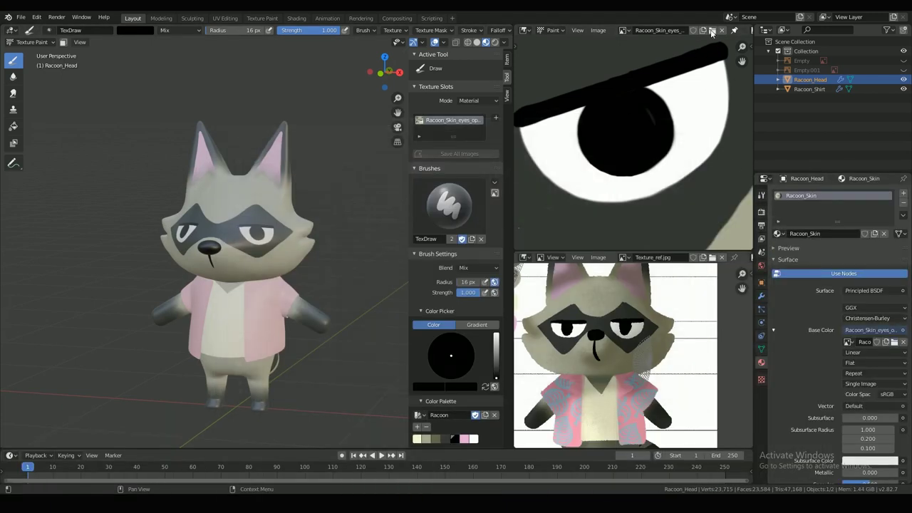
click(711, 32)
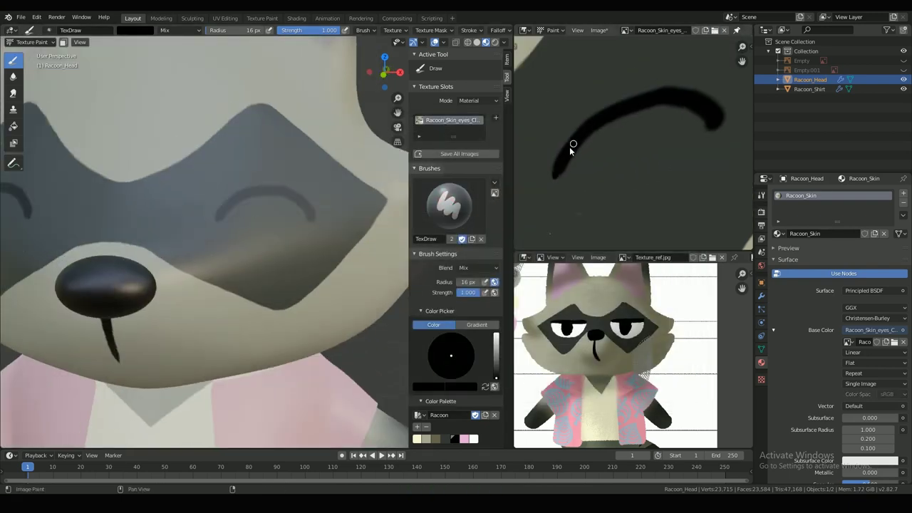
Paint a thick black closed-eye arc over the mask area of the closed-eyes texture and save the image.
mouse_move(569, 147)
mouse_down()
mouse_move(563, 170)
mouse_move(718, 119)
mouse_up()
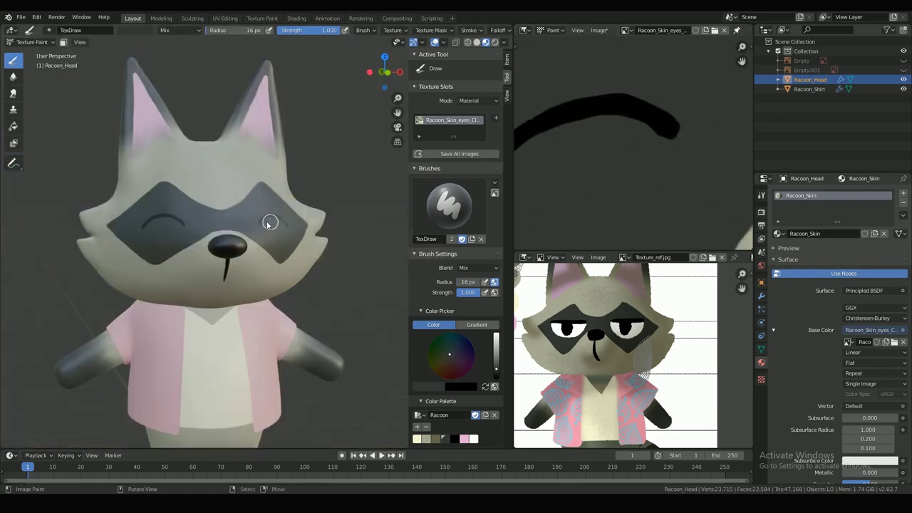
scroll(630, 143, down, 2)
key(alt+s)
Return the raccoon head to Object Mode and deselect everything.
click(32, 42)
click(37, 52)
scroll(328, 194, down, 5)
click(328, 193)
mouse_move(328, 194)
middle_down()
mouse_move(361, 263)
mouse_move(18, 274)
mouse_move(261, 271)
middle_up()
Join the two image editors into one area and turn it into a UV Editor with no image loaded.
right_click(626, 251)
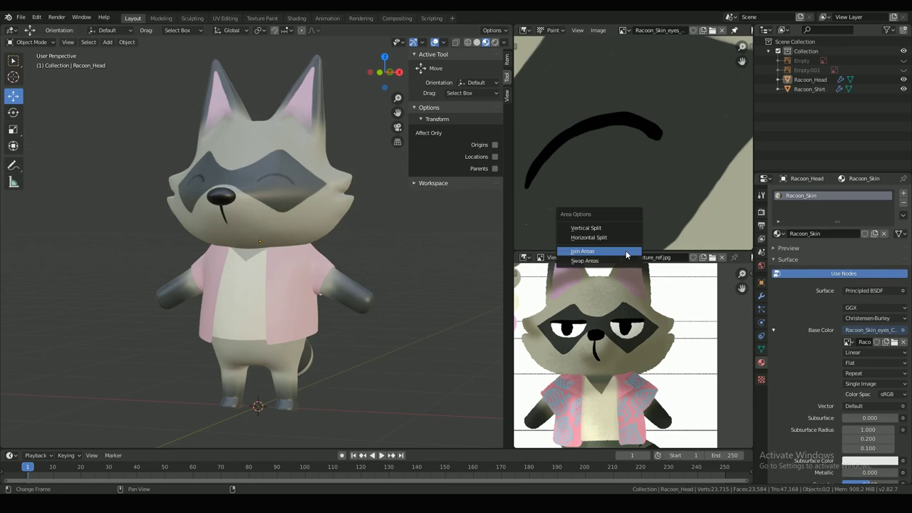
click(626, 250)
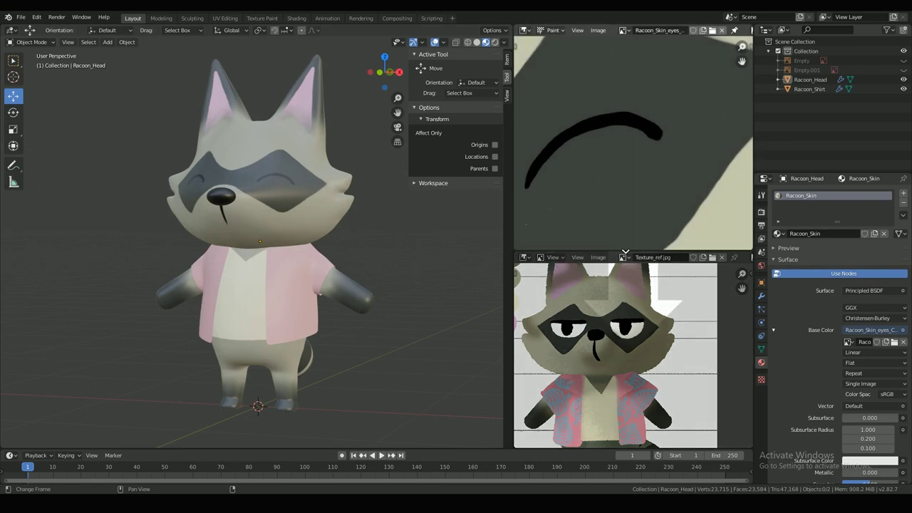
click(516, 237)
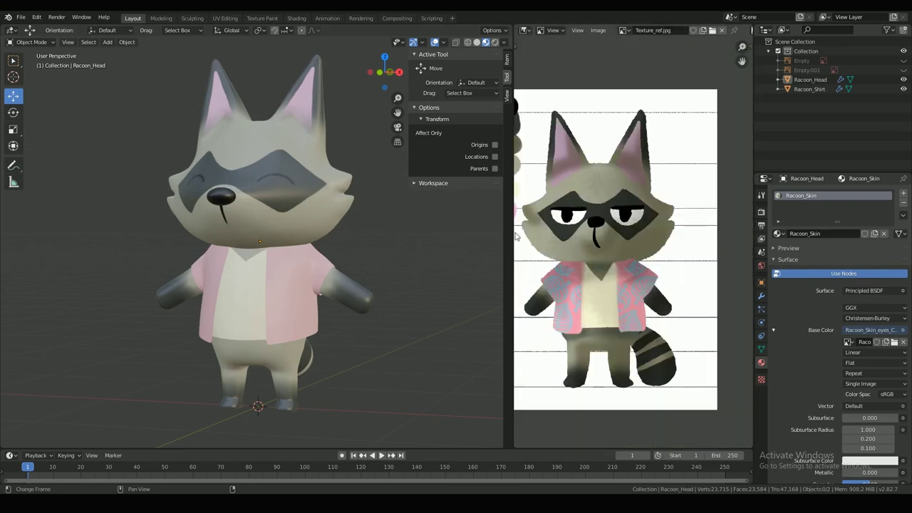
click(525, 30)
click(551, 89)
scroll(633, 242, down, 3)
click(688, 30)
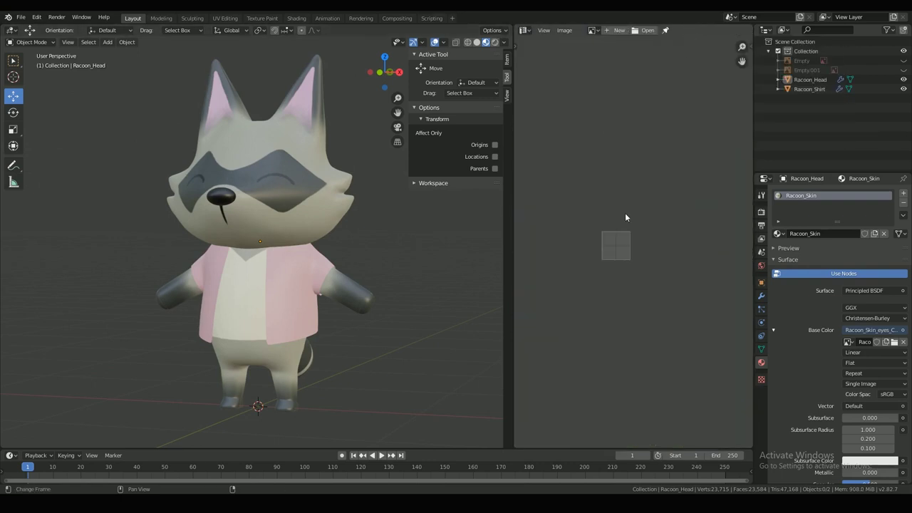
Select Racoon_Shirt and enter Edit Mode with edge selection.
scroll(348, 312, up, 5)
click(349, 312)
scroll(351, 311, down, 1)
scroll(630, 248, up, 8)
middle_drag(630, 249, 711, 290)
scroll(414, 278, down, 3)
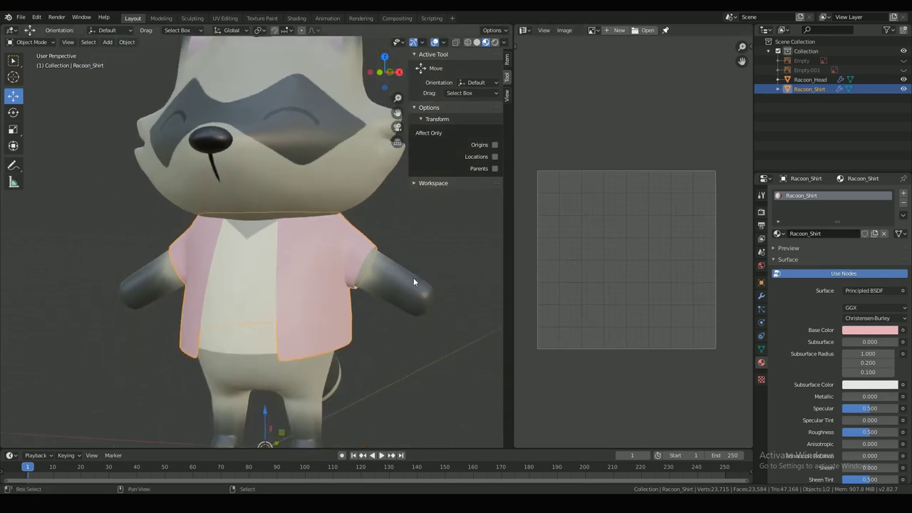
key(Tab)
middle_drag(413, 278, 346, 281)
click(72, 42)
Mark a seam along the edge loop around the armhole where the sleeve joins the shirt body.
middle_drag(307, 211, 286, 232)
alt+click(317, 225)
alt+click(317, 225)
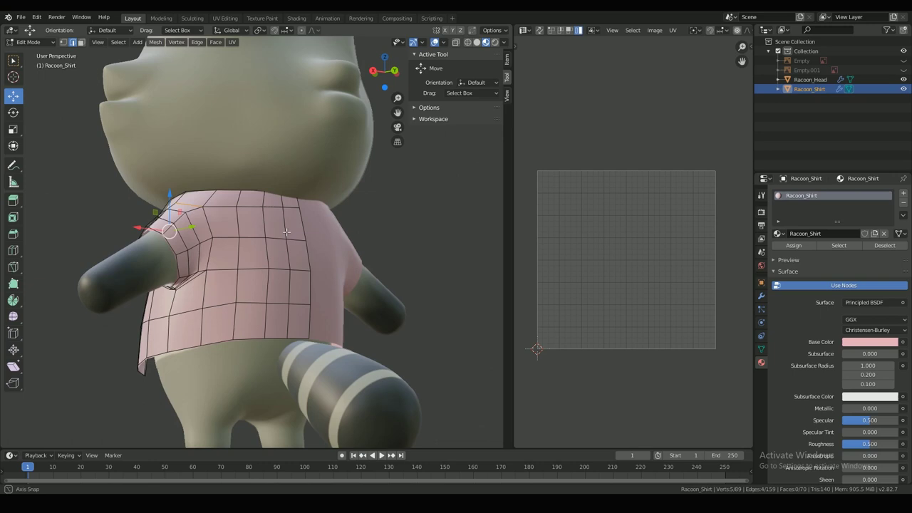
middle_drag(199, 283, 282, 283)
alt+shift+right_click(304, 280)
key(u)
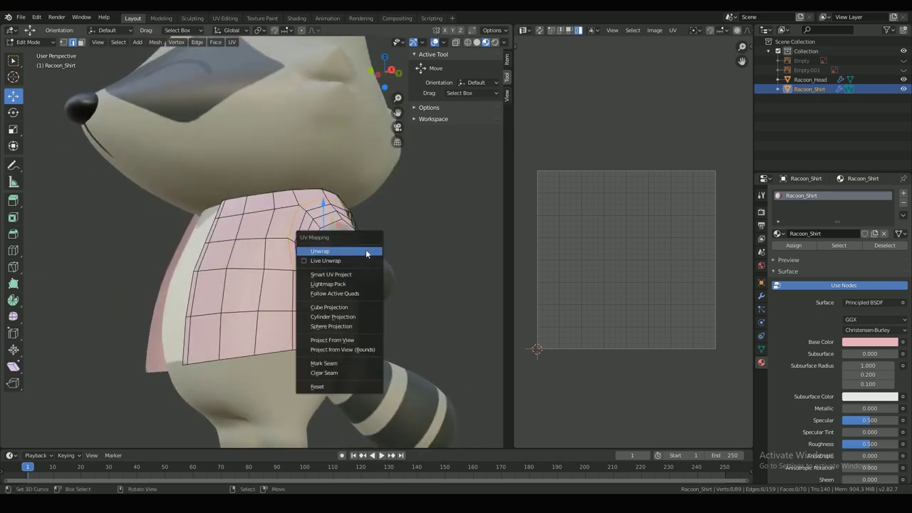
click(337, 361)
click(761, 295)
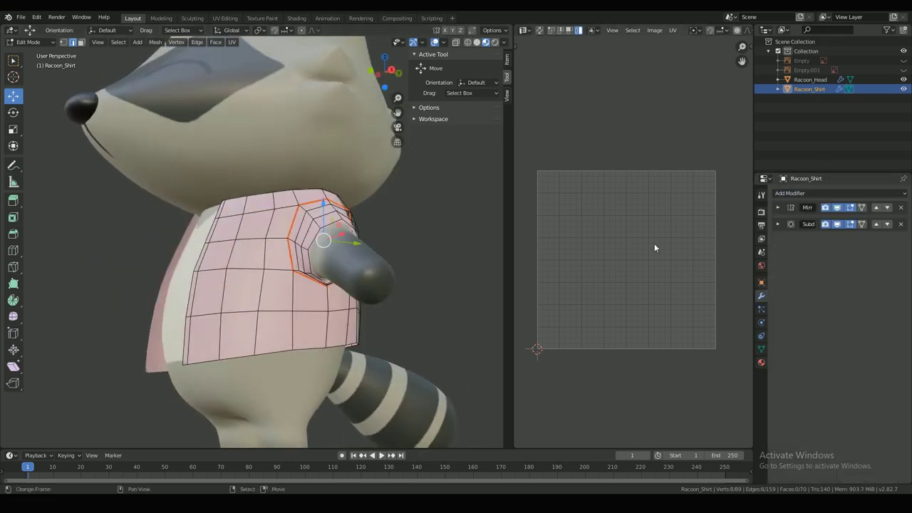
Mark a side seam on the shirt from under the armhole down to the hem.
alt+right_click(328, 306)
middle_drag(328, 306, 153, 279)
scroll(348, 221, up, 4)
key(u)
click(295, 211)
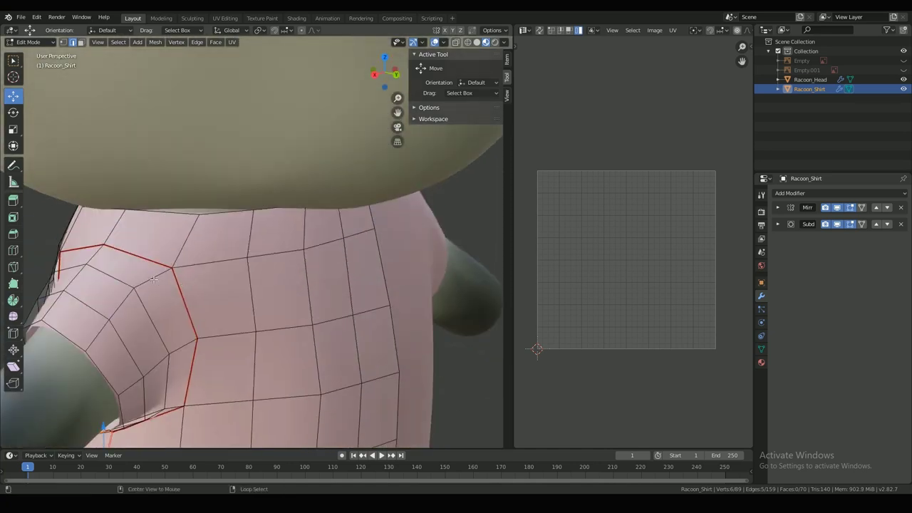
key(u)
click(251, 249)
Unwrap all faces of the shirt along the seams, return to Object Mode and save the file.
scroll(251, 249, down, 4)
middle_drag(251, 249, 307, 268)
key(a)
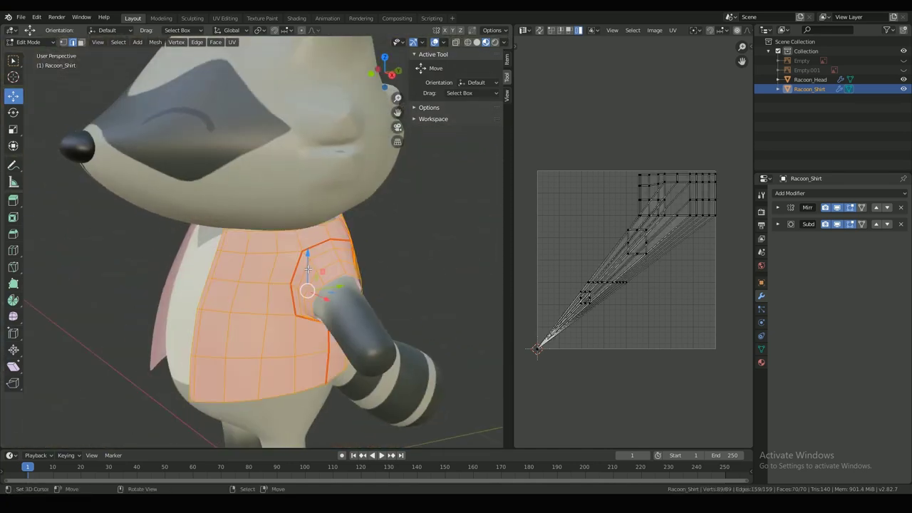
key(u)
click(271, 156)
middle_drag(271, 156, 350, 270)
key(Tab)
key(ctrl+s)
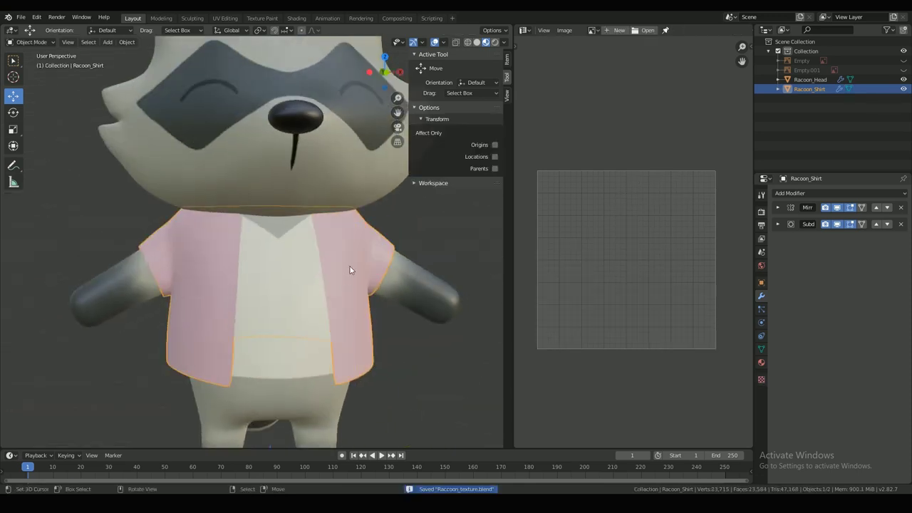
Give the Racoon_Shirt material an Image Texture base colour using Racoon_shirt.png.
click(761, 362)
click(902, 330)
click(726, 393)
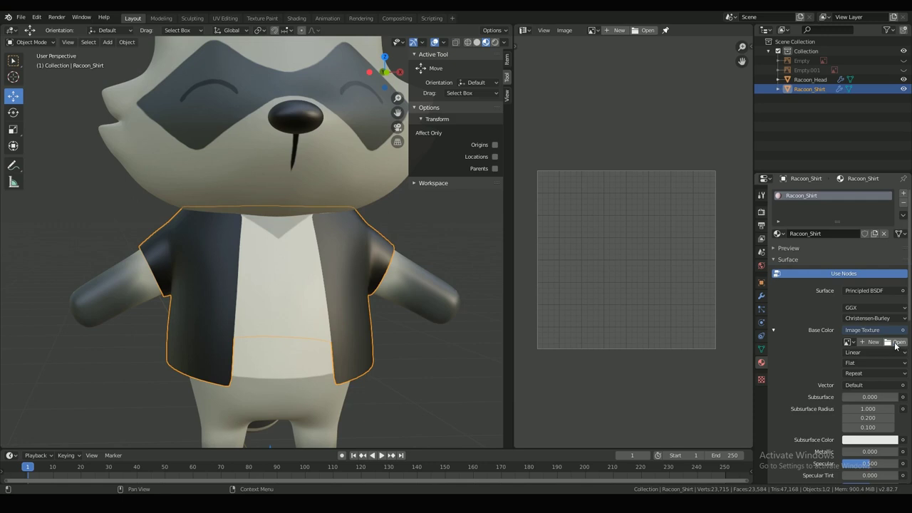
click(898, 342)
click(448, 180)
double_click(449, 183)
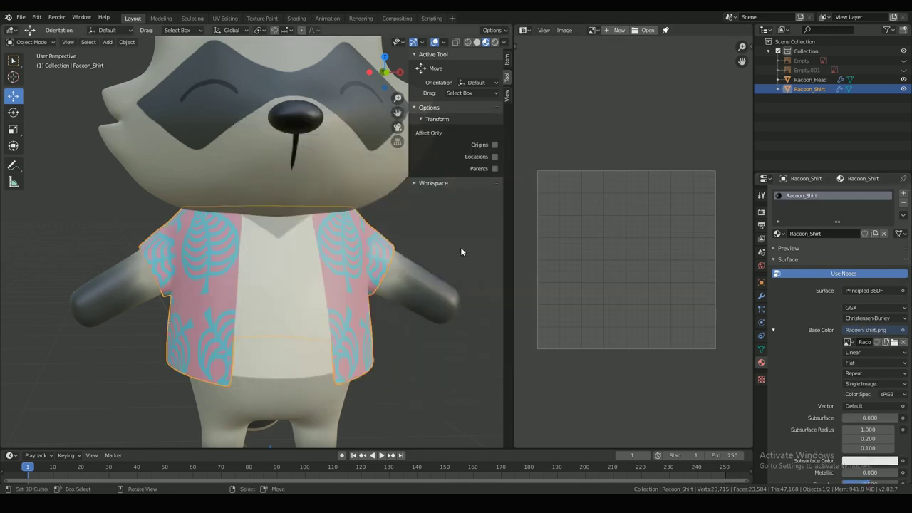
Apply the Mirror modifier on Racoon_Shirt so both halves of the mesh can be unwrapped separately.
middle_drag(461, 247, 260, 247)
key(Tab)
key(Tab)
mouse_move(187, 291)
middle_down()
mouse_move(311, 299)
mouse_move(170, 295)
middle_up()
key(Tab)
click(762, 297)
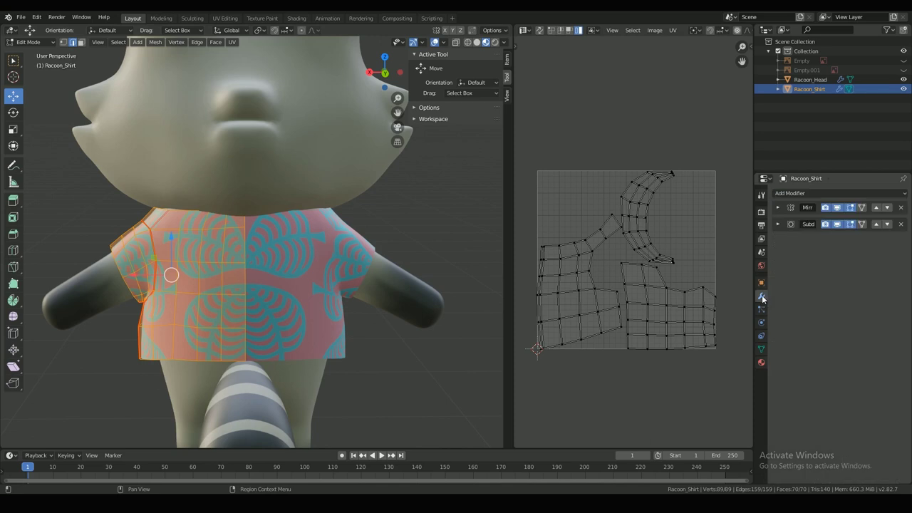
click(777, 208)
key(Tab)
click(814, 223)
Unwrap the full shirt mesh again and scale the resulting UV islands down.
key(Tab)
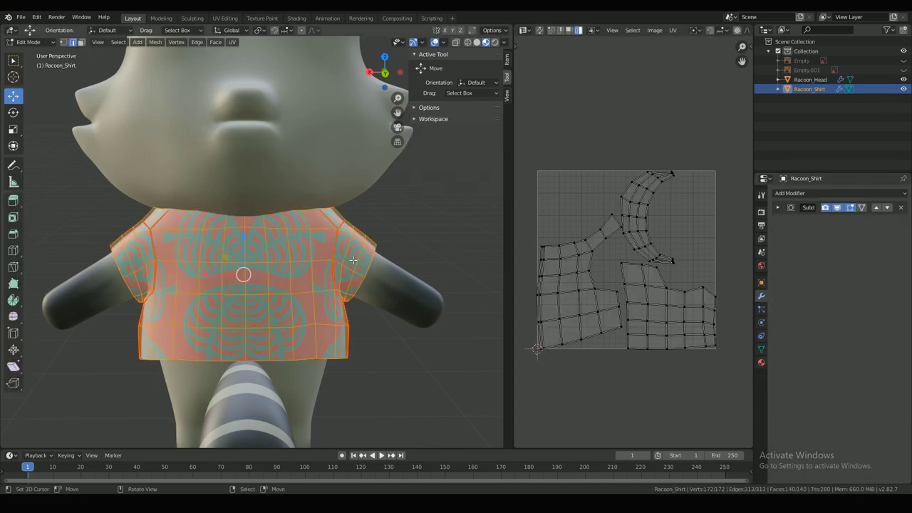
key(u)
click(352, 261)
middle_drag(351, 261, 441, 272)
right_click(580, 305)
right_drag(636, 298, 634, 270)
right_drag(671, 303, 640, 273)
key(s)
Select the shirt's back, front and sleeve UV islands and move them across the leaf print.
right_click(585, 289)
right_click(585, 289)
shift+right_click(617, 269)
shift+right_click(614, 227)
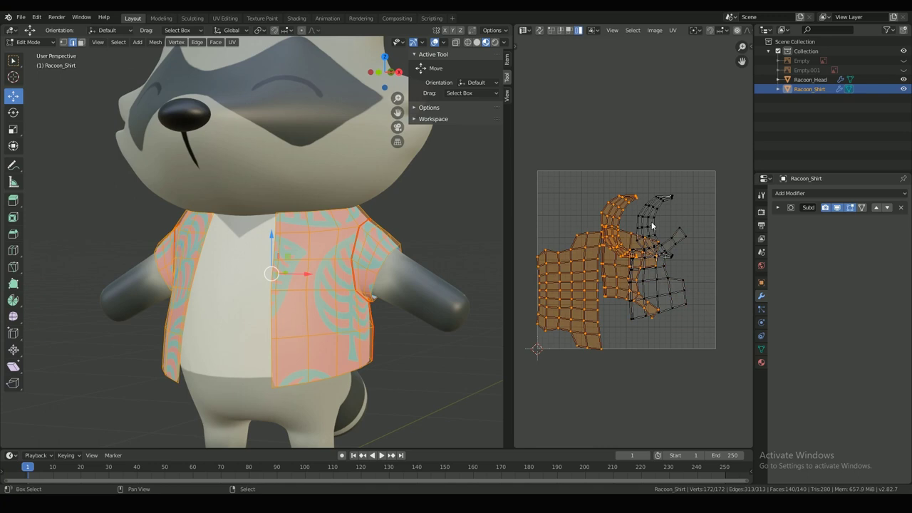
key(g)
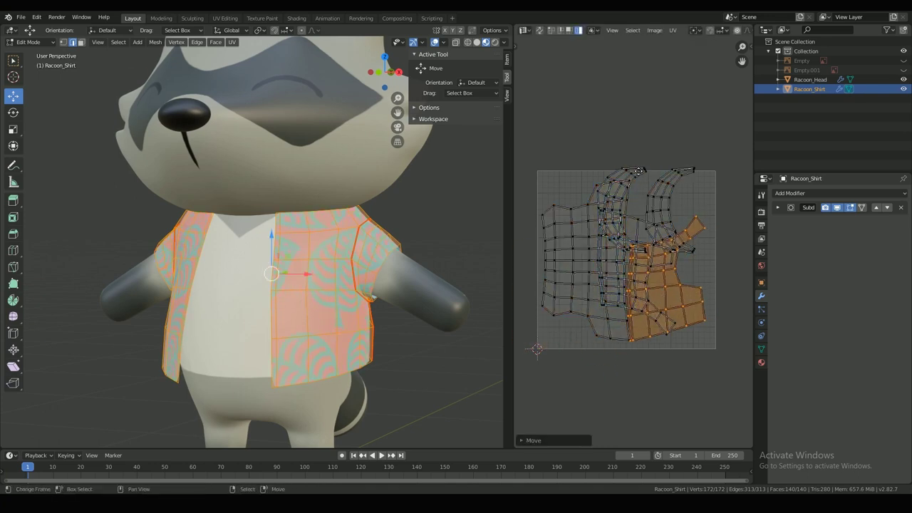
Reposition the sleeve islands and one front panel island individually within the UV space.
click(590, 180)
right_click(691, 173)
key(g)
click(692, 186)
right_click(637, 224)
key(g)
click(623, 220)
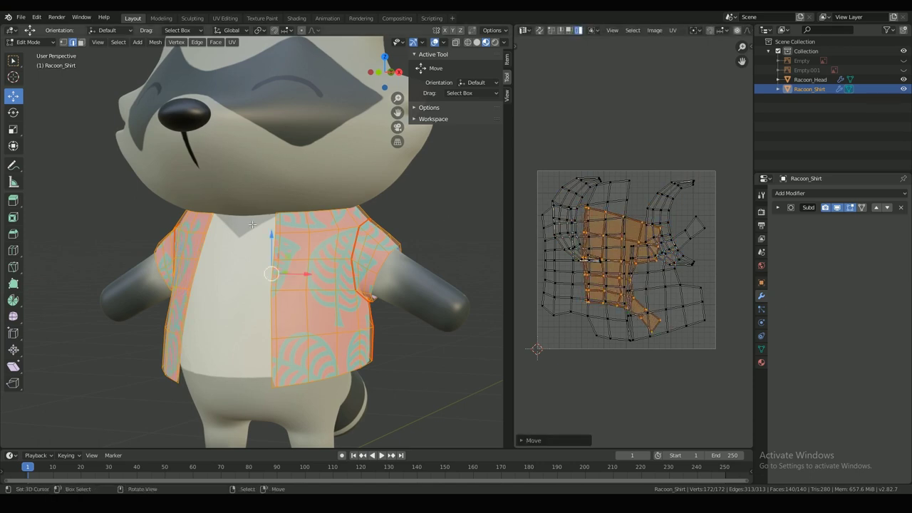
Adjust the sleeve and back panel UV islands to suit the print on the shirt's back, and try scaling the back island down.
middle_drag(258, 241, 432, 246)
key(Tab)
middle_drag(273, 211, 286, 245)
key(Tab)
scroll(563, 234, up, 1)
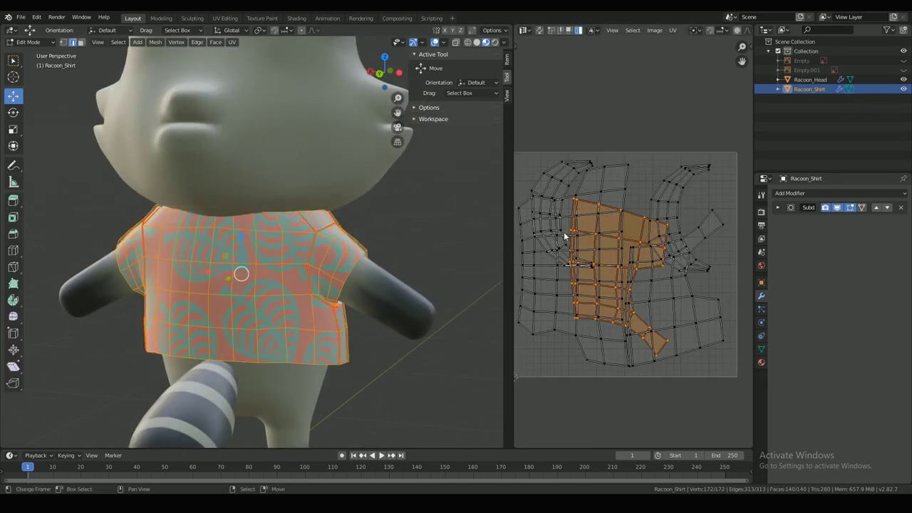
right_click(673, 189)
key(g)
click(659, 206)
click(600, 262)
key(g)
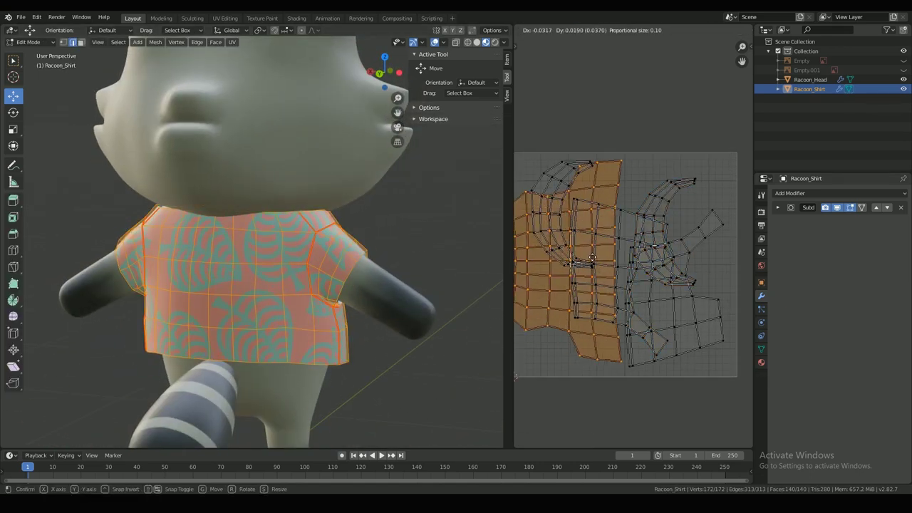
click(600, 264)
middle_drag(600, 263, 620, 254)
key(s)
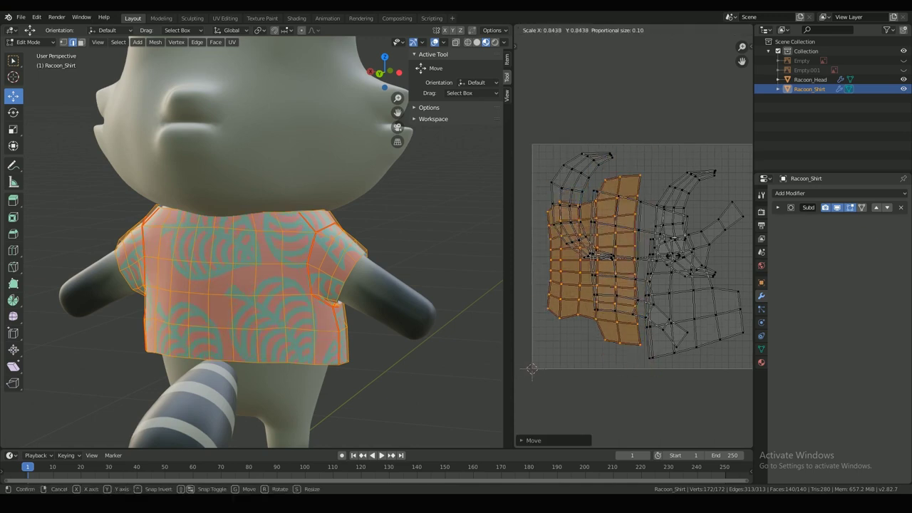
right_click(672, 260)
Return to Object Mode, save the file and examine the leaf print around the front of the shirt.
middle_drag(427, 245, 232, 226)
key(Tab)
mouse_move(420, 225)
middle_down()
mouse_move(254, 221)
mouse_move(431, 226)
middle_up()
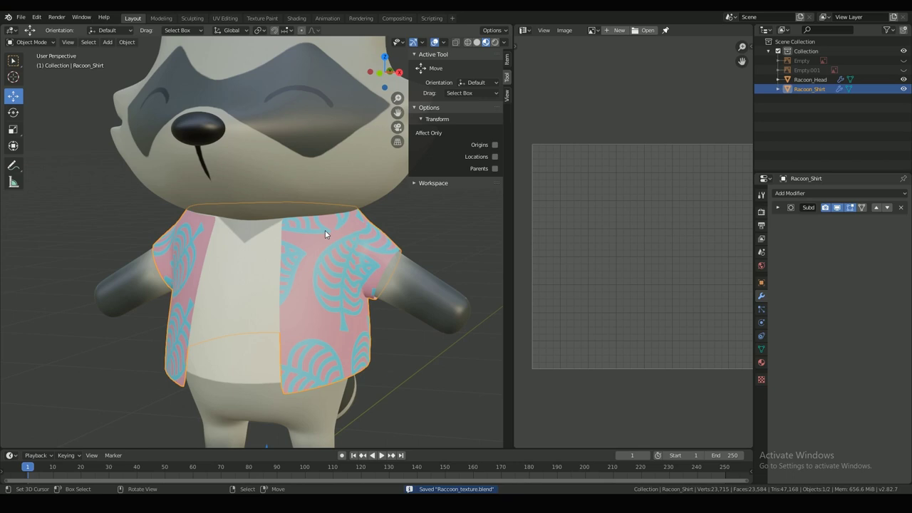
scroll(321, 242, down, 1)
middle_drag(305, 264, 365, 262)
scroll(399, 261, down, 3)
right_click(429, 258)
Load Racoon_Skin_eyes_open.png as the base colour image of the raccoon head's material.
click(334, 186)
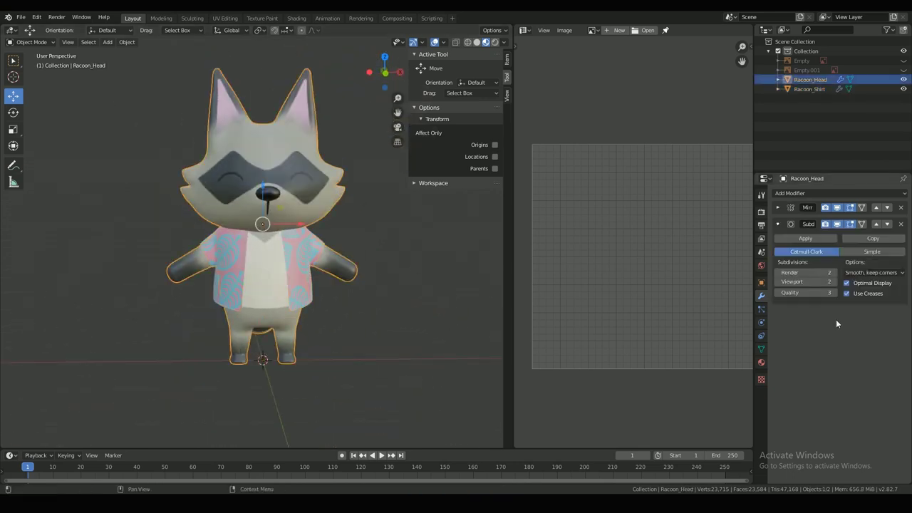
click(761, 363)
click(895, 342)
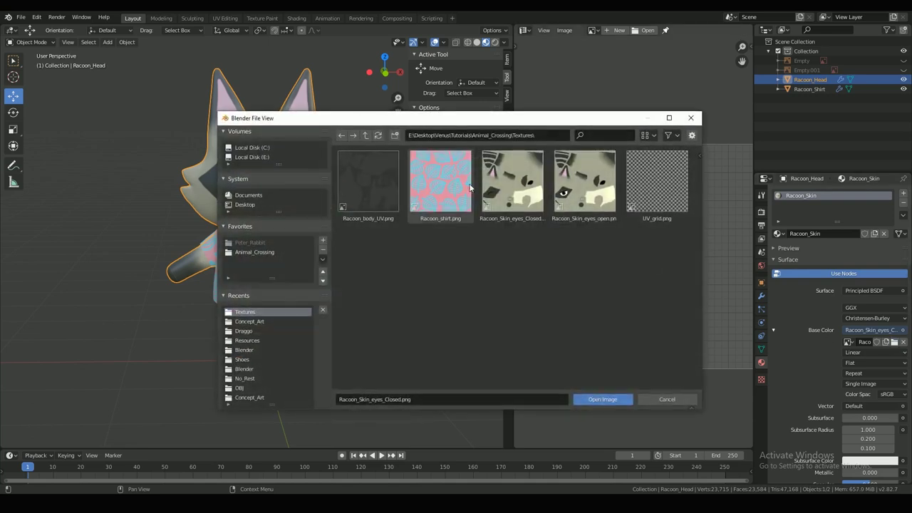
double_click(595, 191)
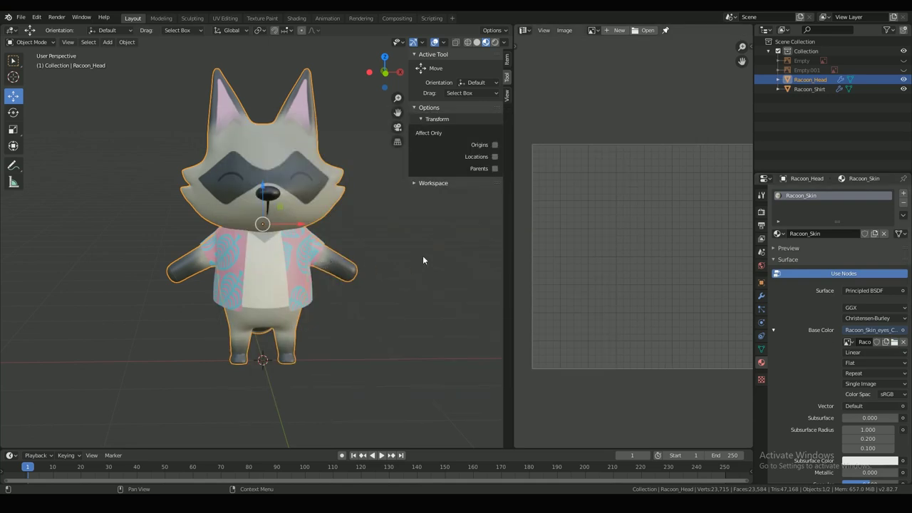
click(429, 243)
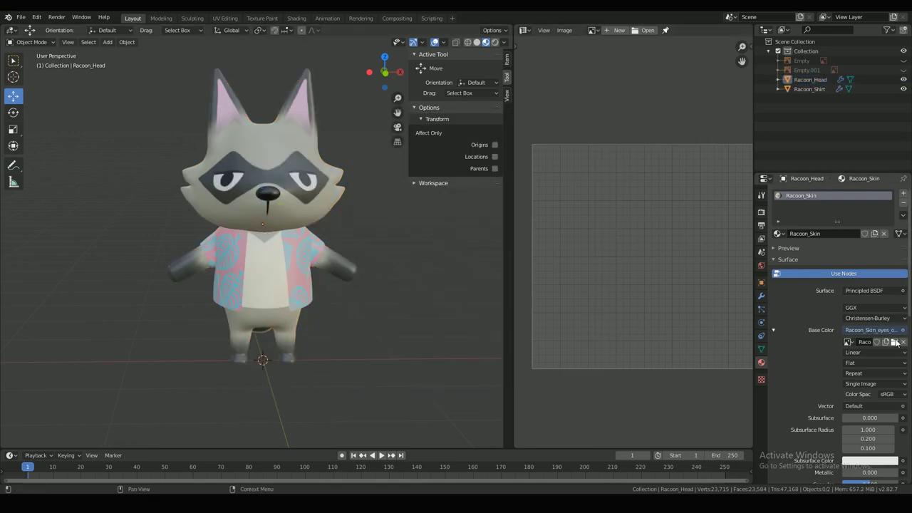
Alternate the skin's base colour image between the closed-eyes and open-eyes textures, ending on Racoon_Skin_eyes_Closed.png.
click(848, 343)
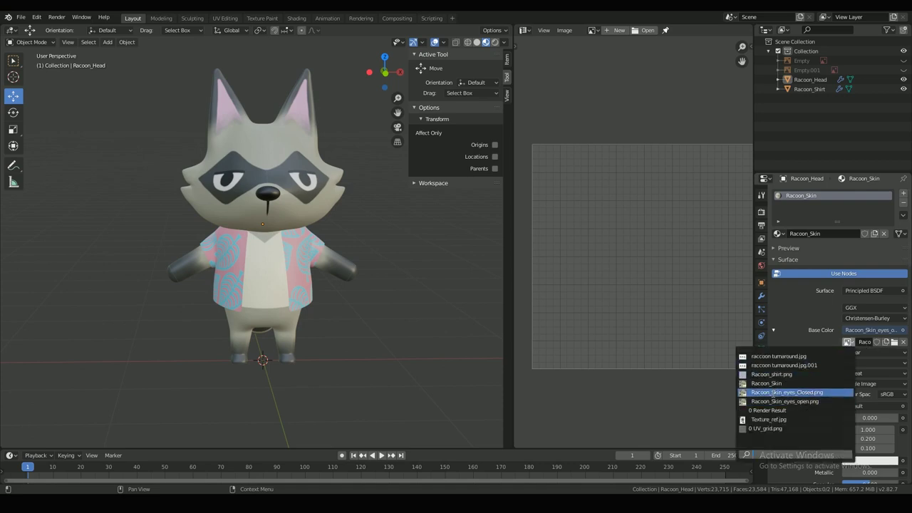
click(773, 396)
click(848, 342)
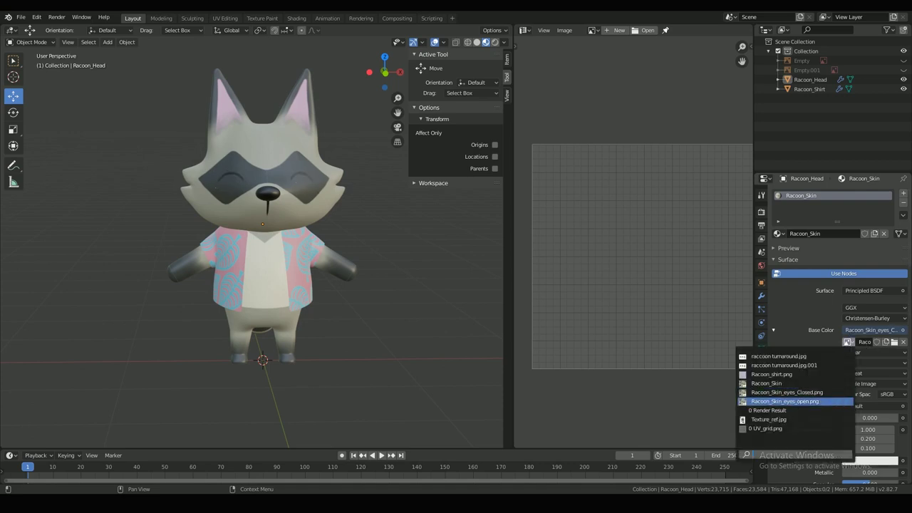
click(834, 402)
click(850, 344)
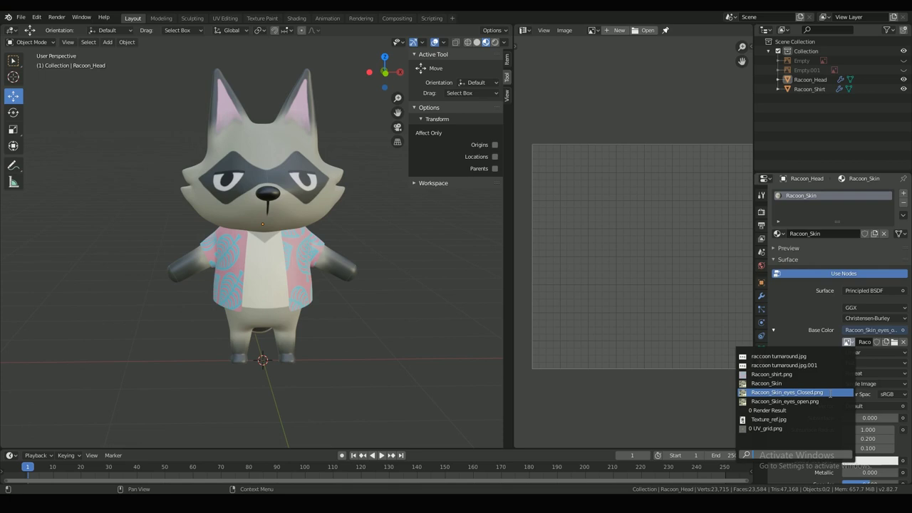
click(777, 394)
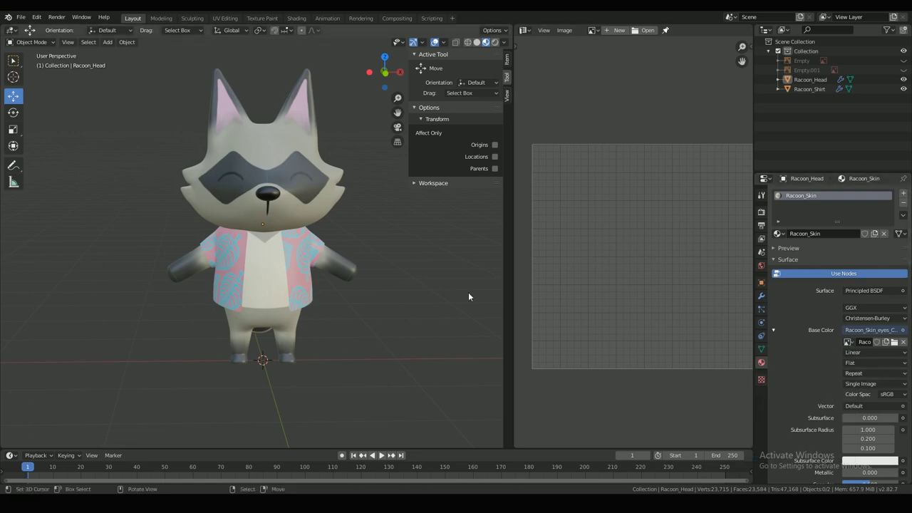